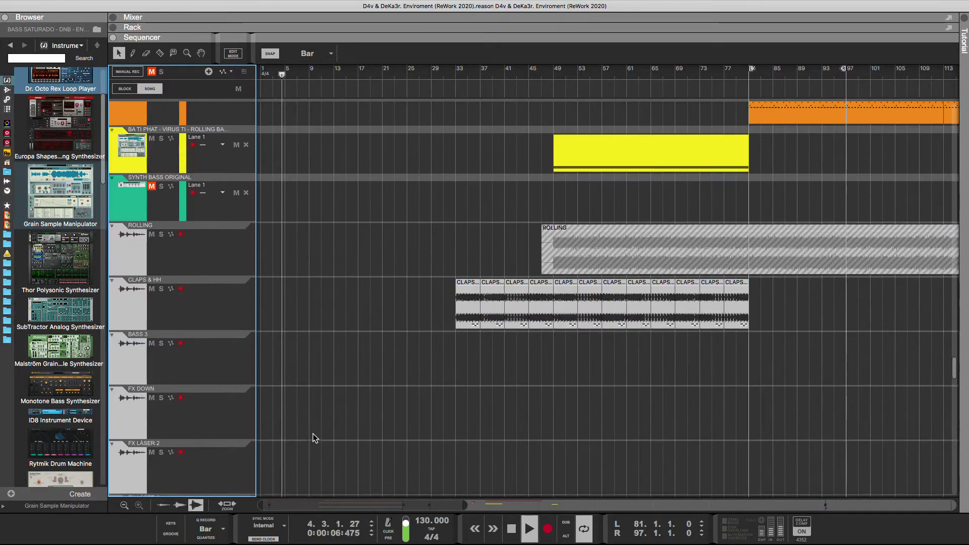
Step: Restart playback from bar 1 and clear all active track mutes
scroll(313, 434, up, 15)
scroll(313, 436, up, 10)
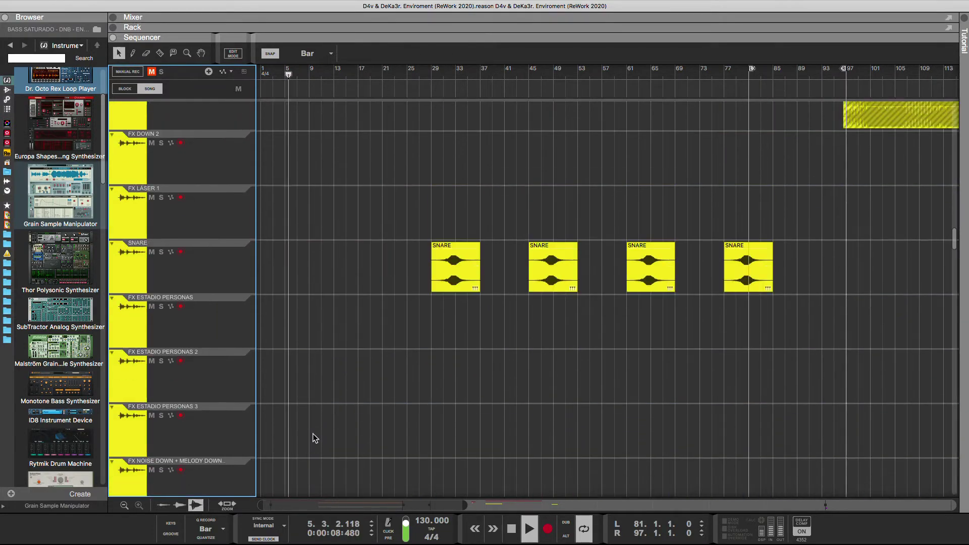
click(264, 76)
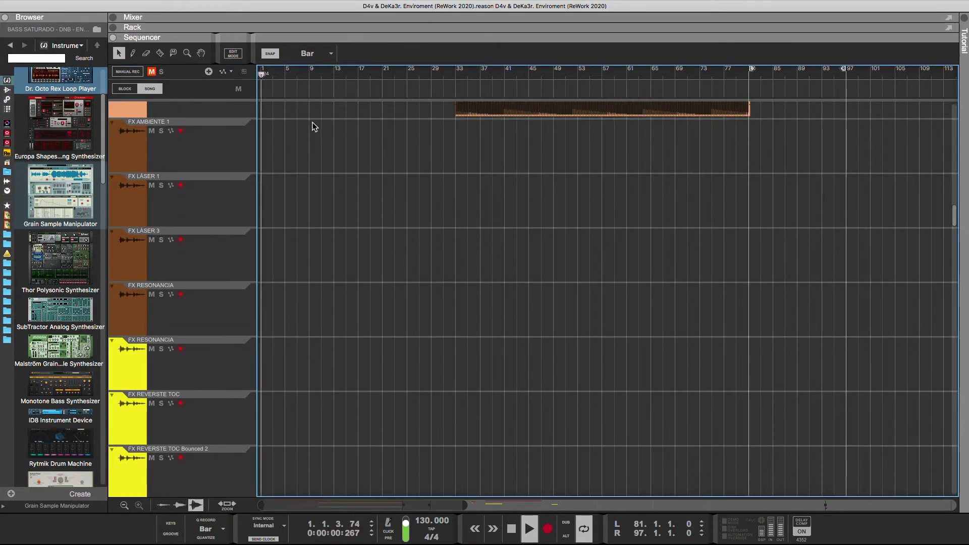
scroll(313, 123, up, 15)
scroll(319, 225, up, 15)
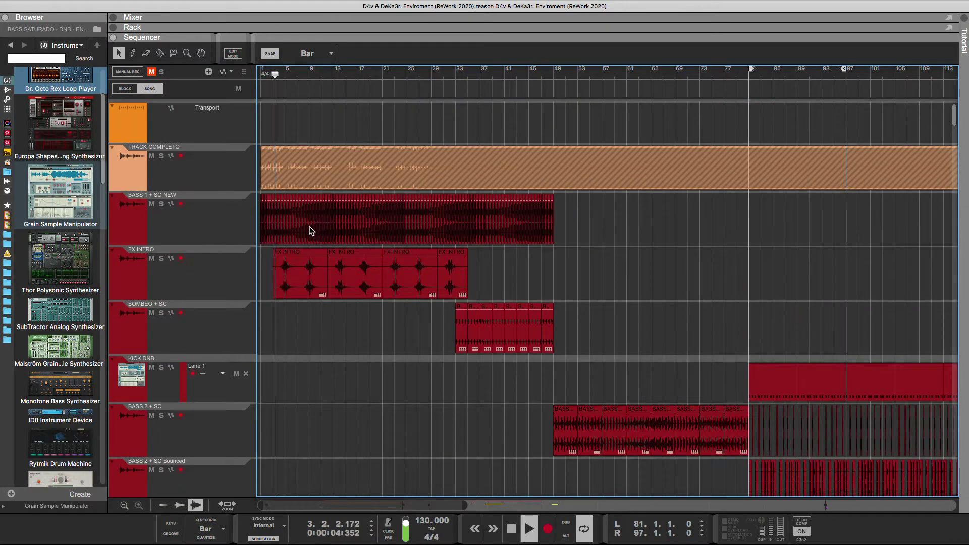
click(151, 204)
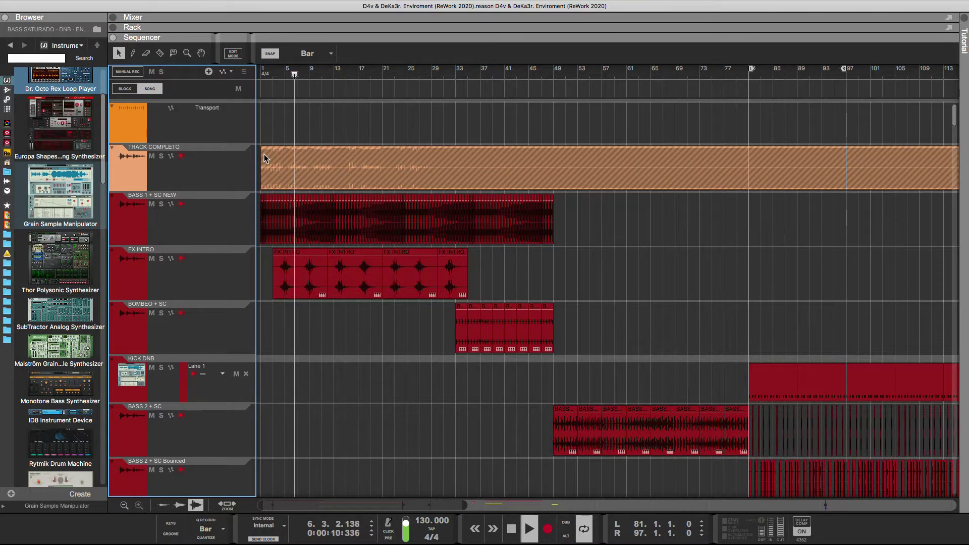
Step: Solo the PLUCK 1 track that holds a clip at bar 1 and play it from the song's start
scroll(298, 350, down, 10)
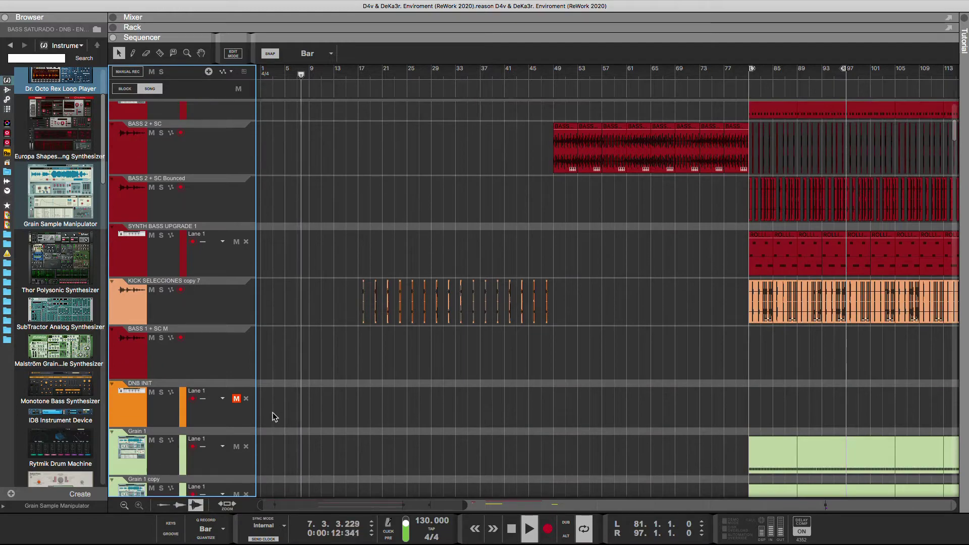
scroll(272, 413, down, 15)
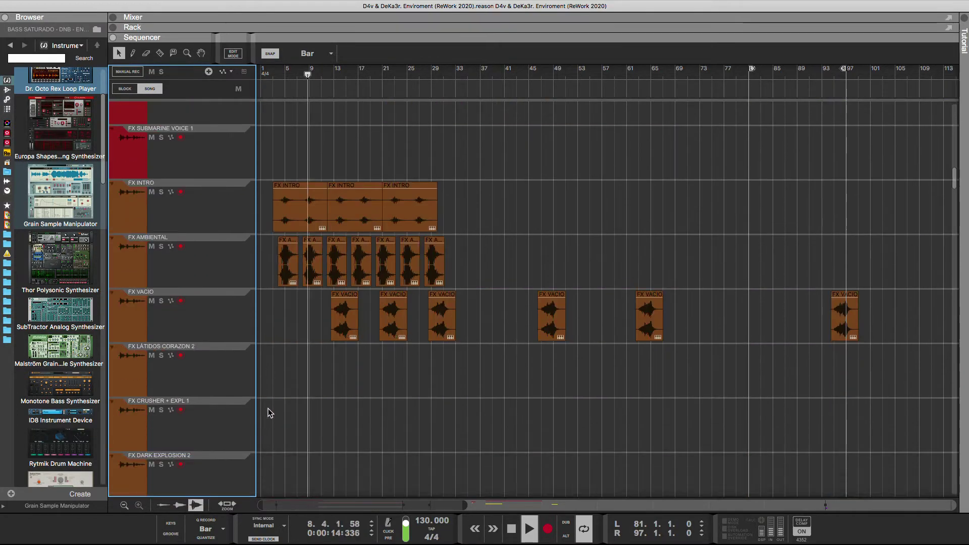
scroll(267, 409, down, 8)
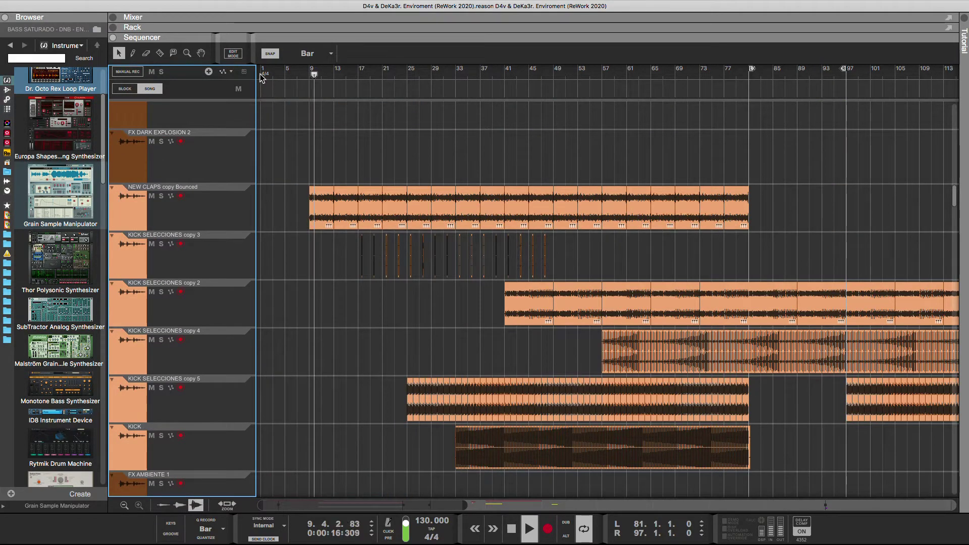
click(262, 75)
scroll(265, 244, down, 10)
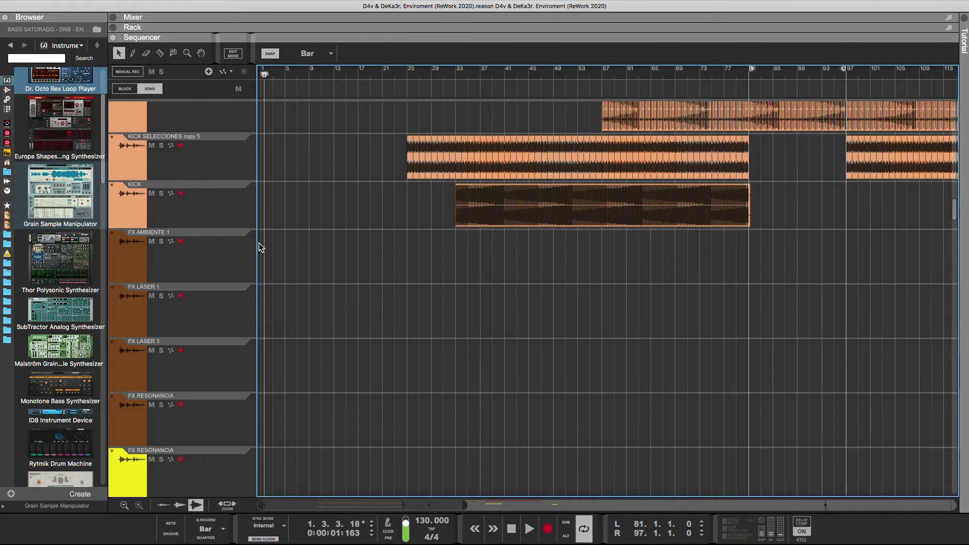
scroll(261, 247, down, 12)
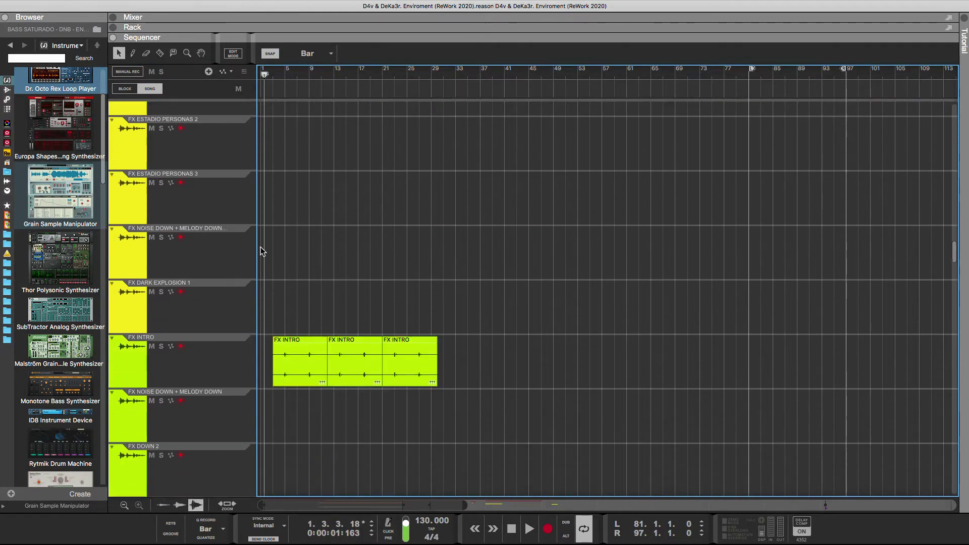
scroll(260, 246, down, 20)
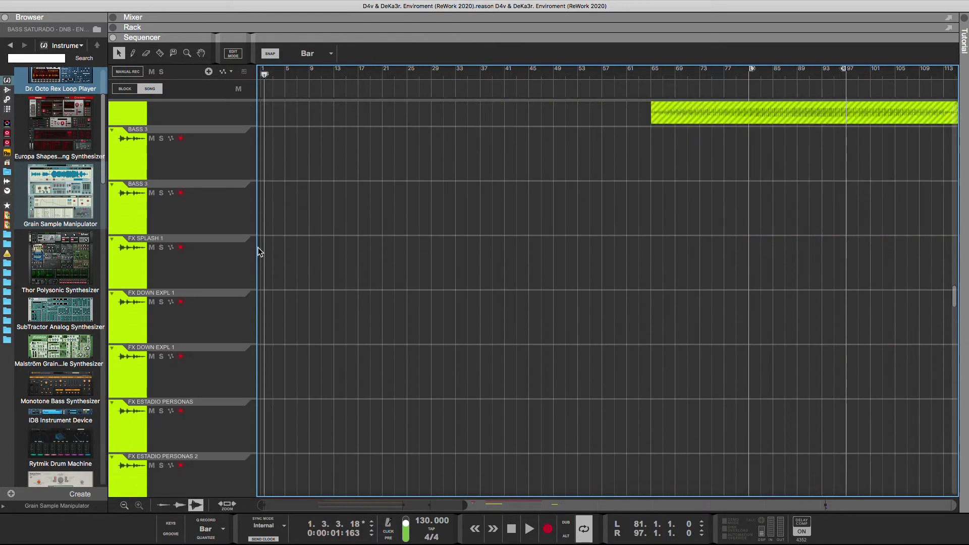
scroll(257, 250, down, 20)
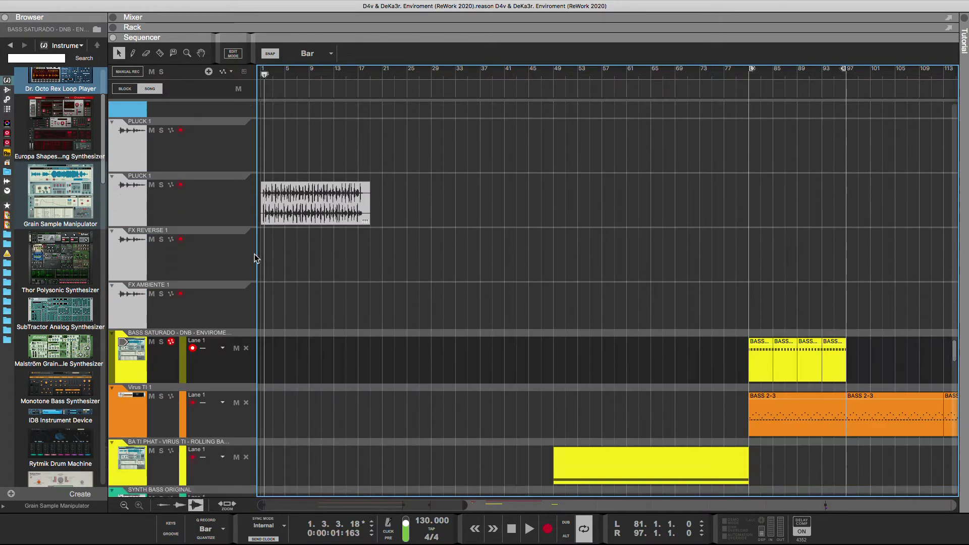
scroll(254, 253, up, 1)
click(160, 245)
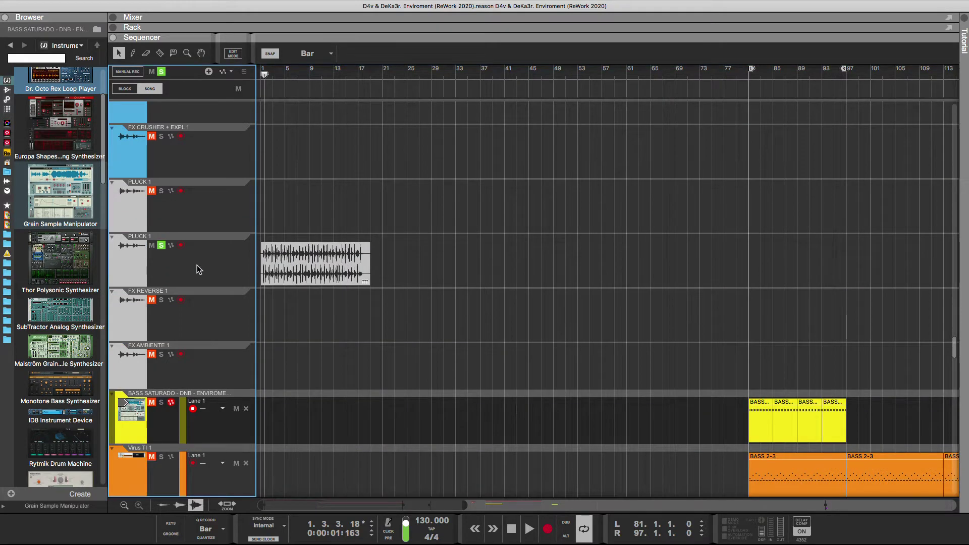
key(space)
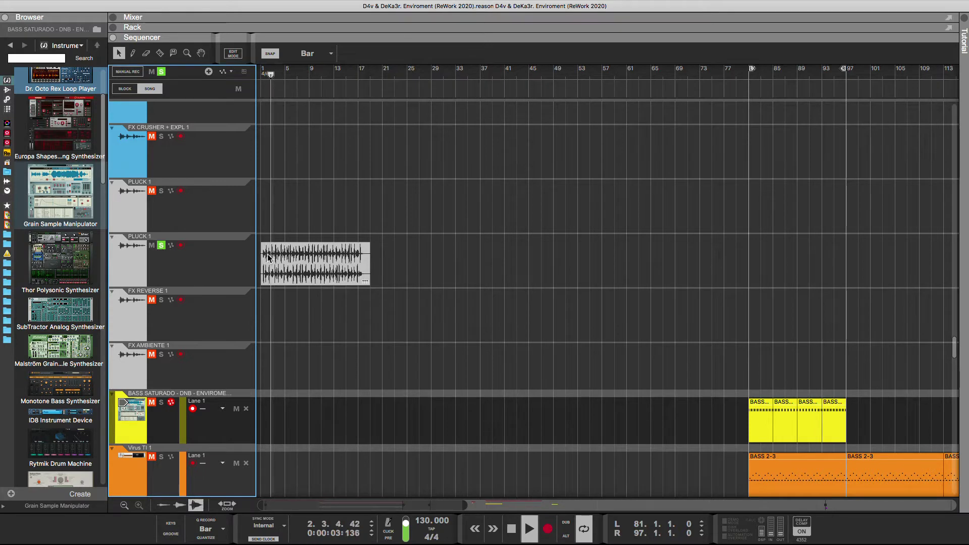
Step: Move the 18-bar clip on the soloed PLUCK 1 track from the song's start to bar 134 and unsolo the track
click(285, 263)
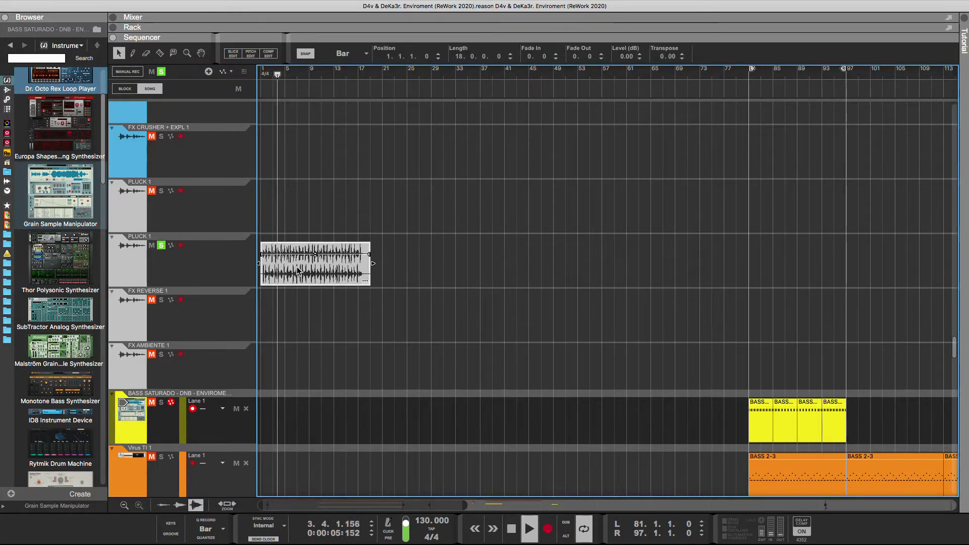
drag(465, 504, 699, 505)
drag(274, 270, 647, 269)
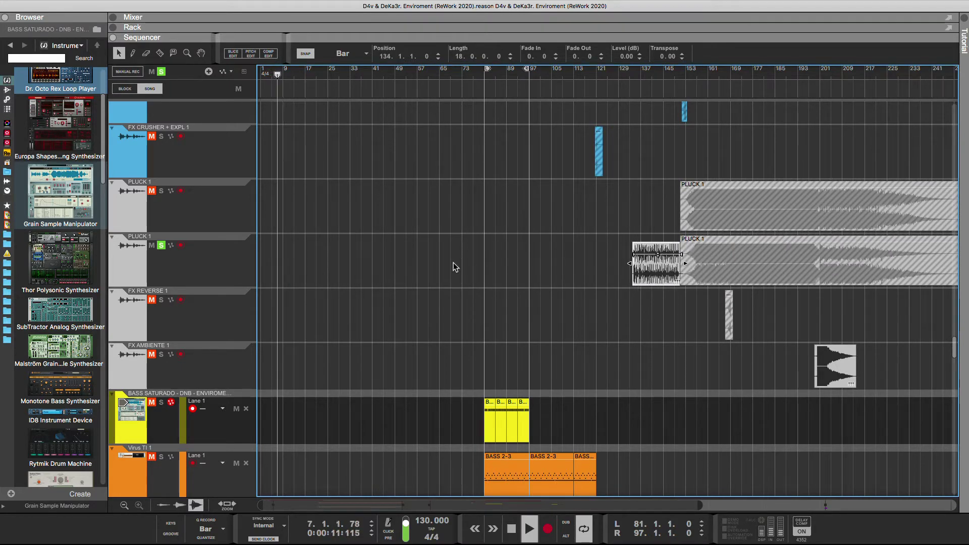
click(161, 245)
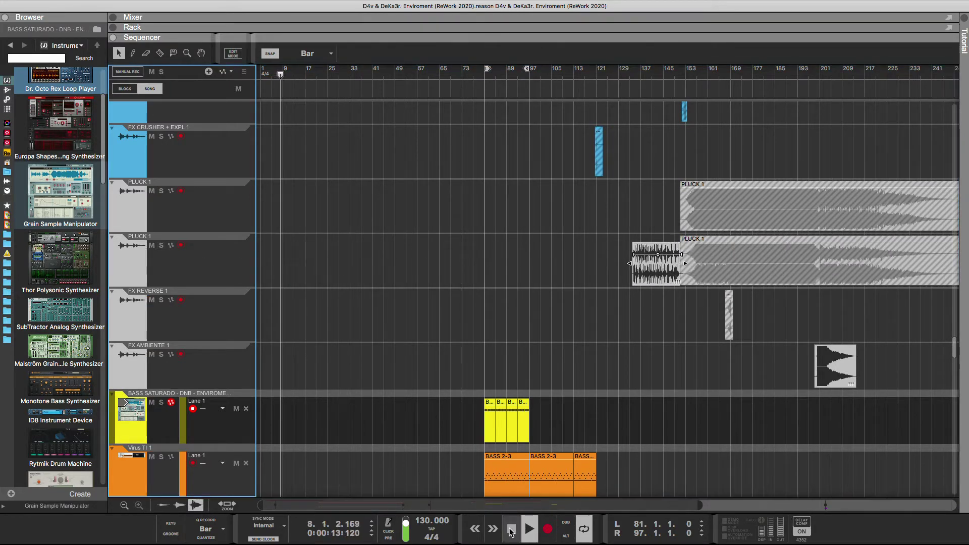
Step: Replay the song from the start and examine which bass, FX, kick and snare clips make up the intro
double_click(511, 528)
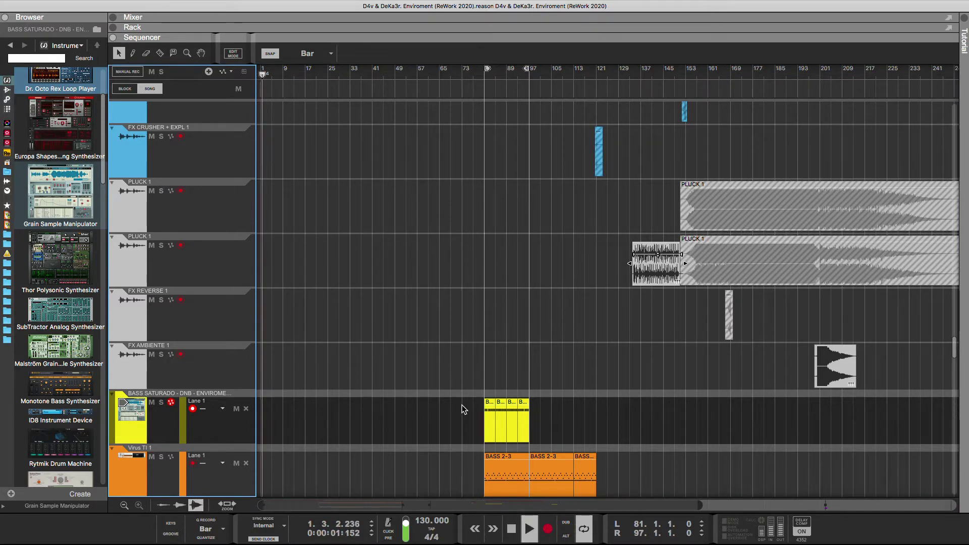
scroll(307, 403, down, 5)
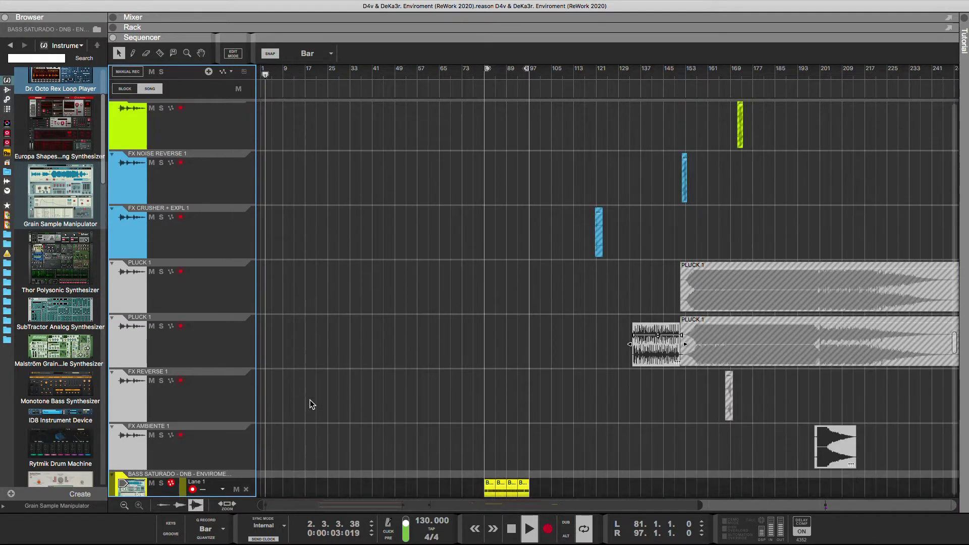
scroll(310, 399, up, 15)
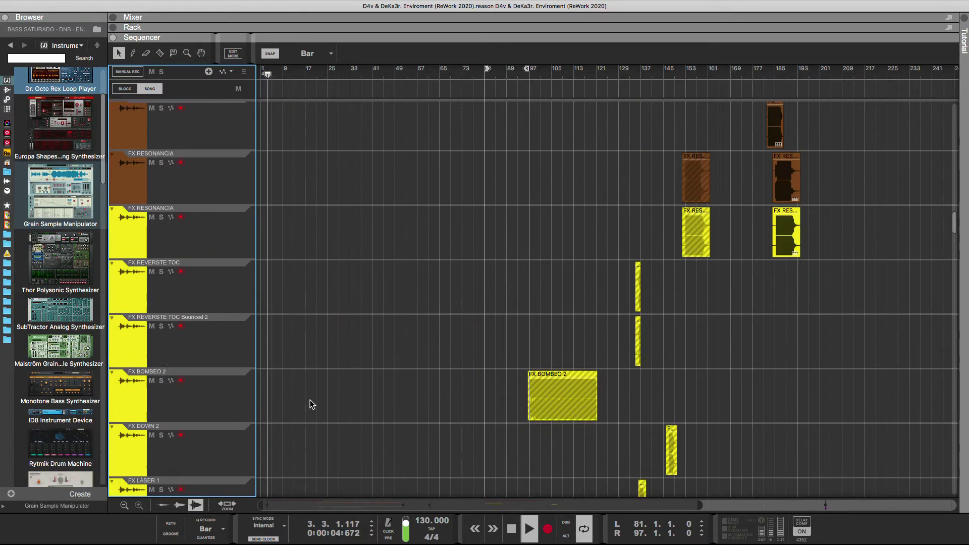
scroll(404, 338, up, 15)
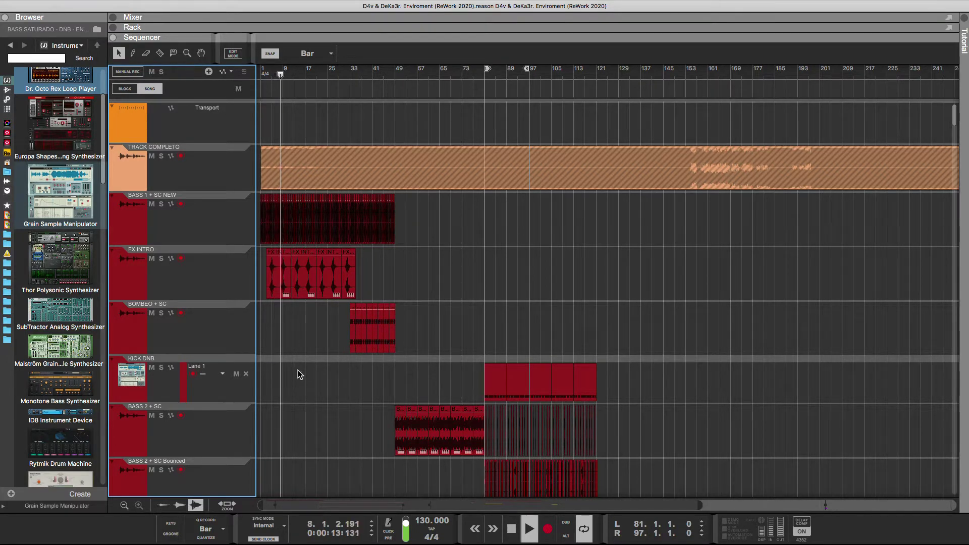
scroll(296, 366, down, 8)
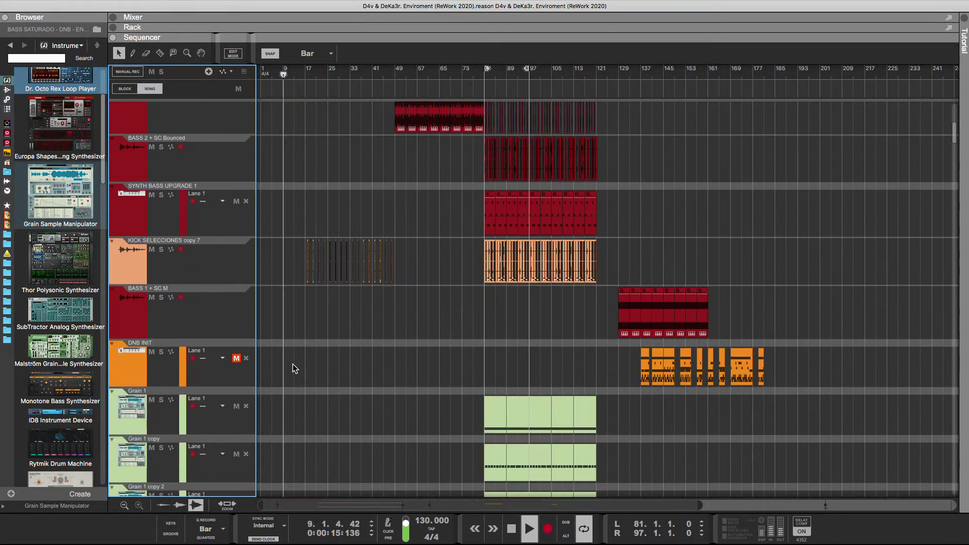
scroll(292, 362, down, 2)
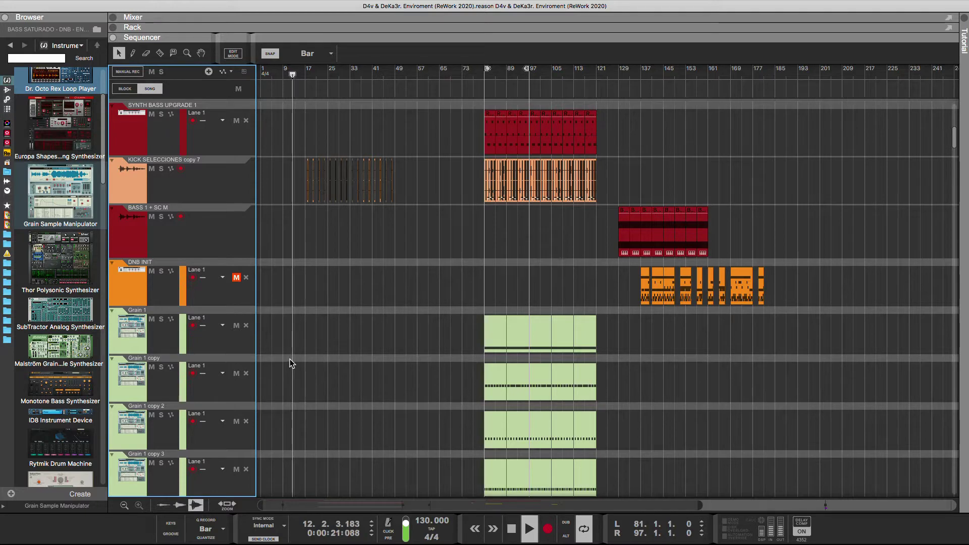
scroll(289, 359, down, 5)
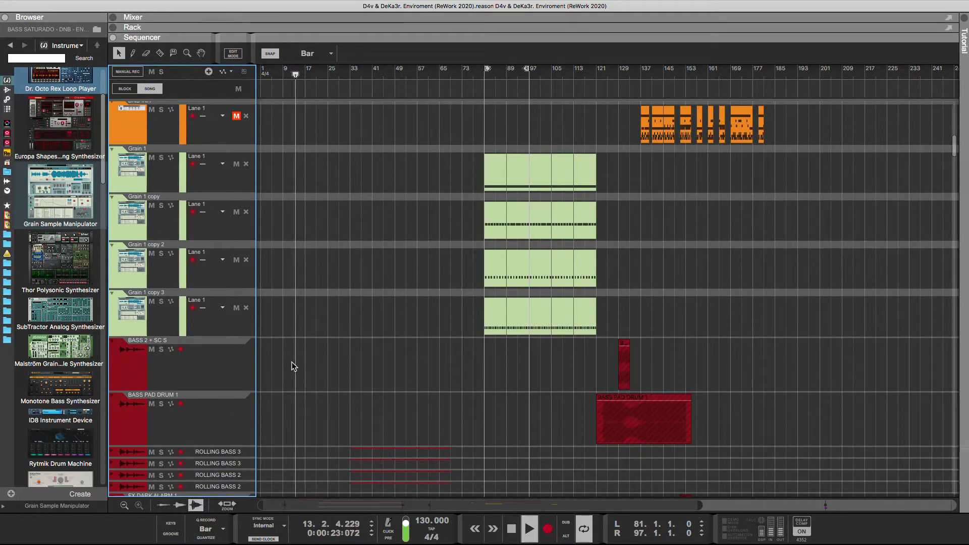
scroll(291, 362, down, 20)
scroll(291, 362, down, 2)
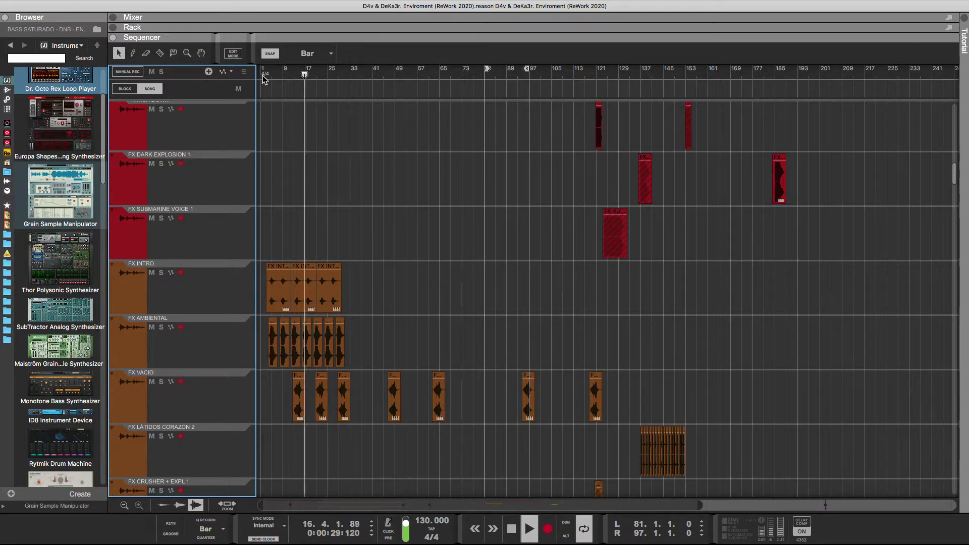
scroll(368, 269, down, 15)
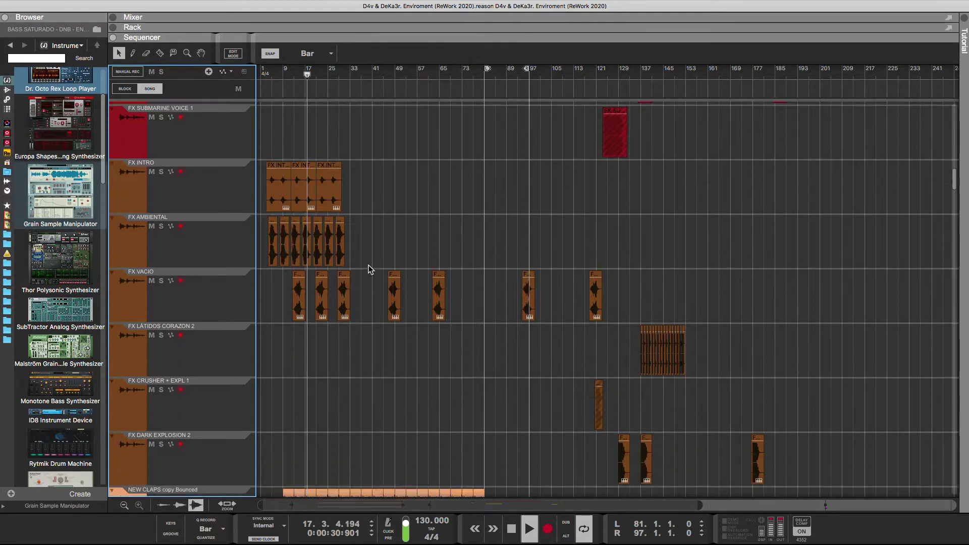
scroll(368, 265, up, 15)
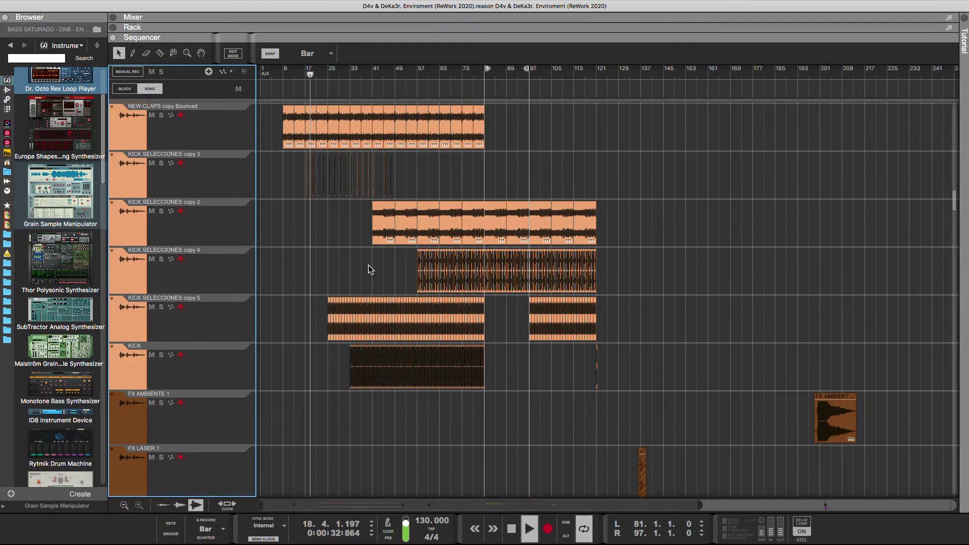
scroll(368, 264, up, 5)
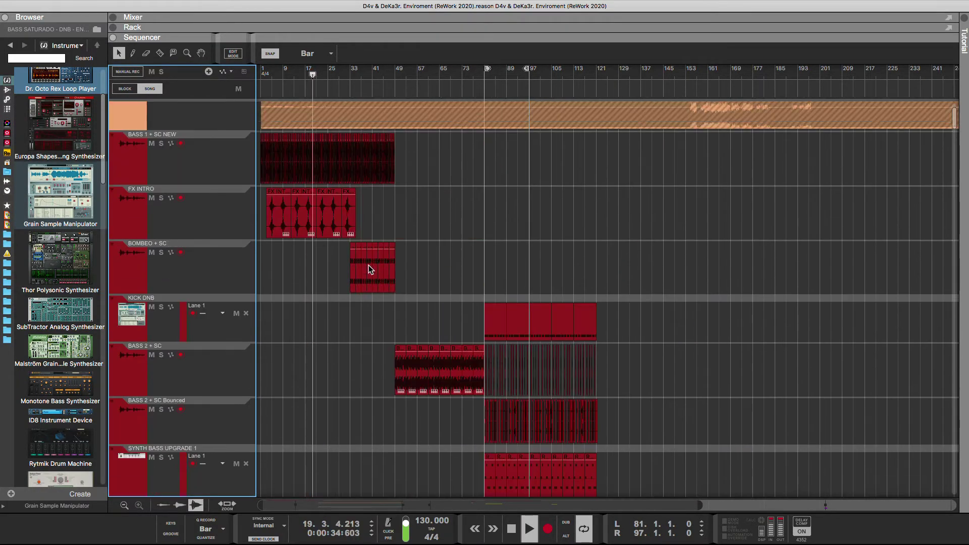
scroll(368, 265, down, 10)
scroll(348, 266, down, 20)
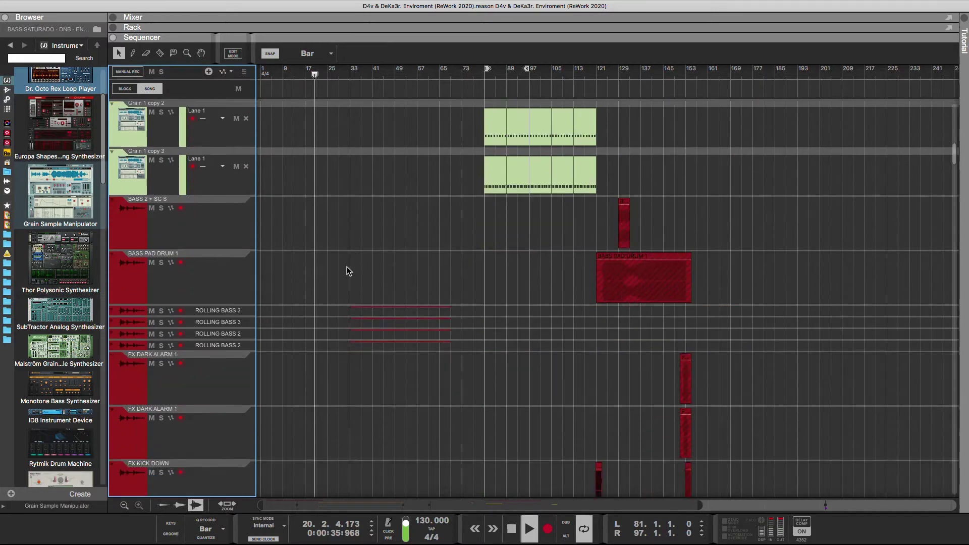
scroll(341, 265, down, 20)
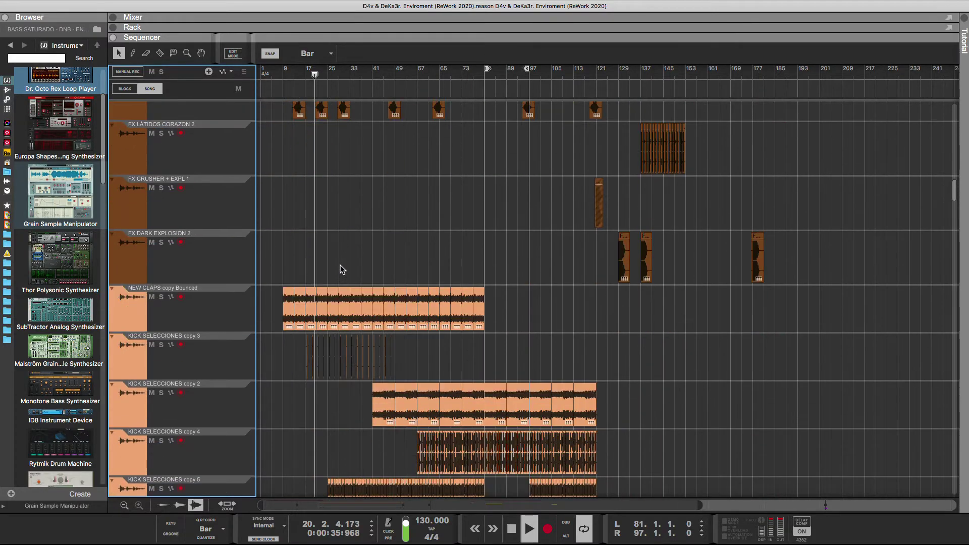
scroll(340, 262, down, 20)
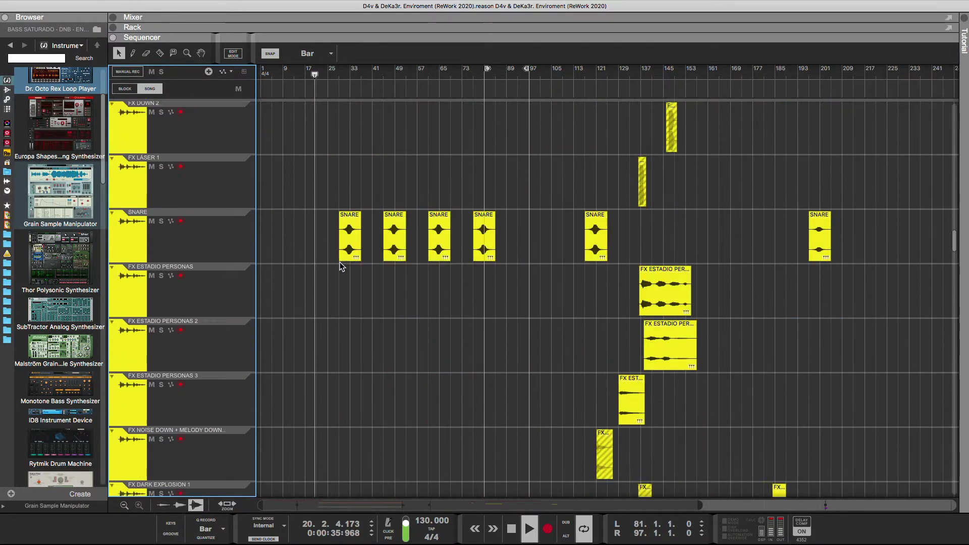
scroll(340, 262, down, 15)
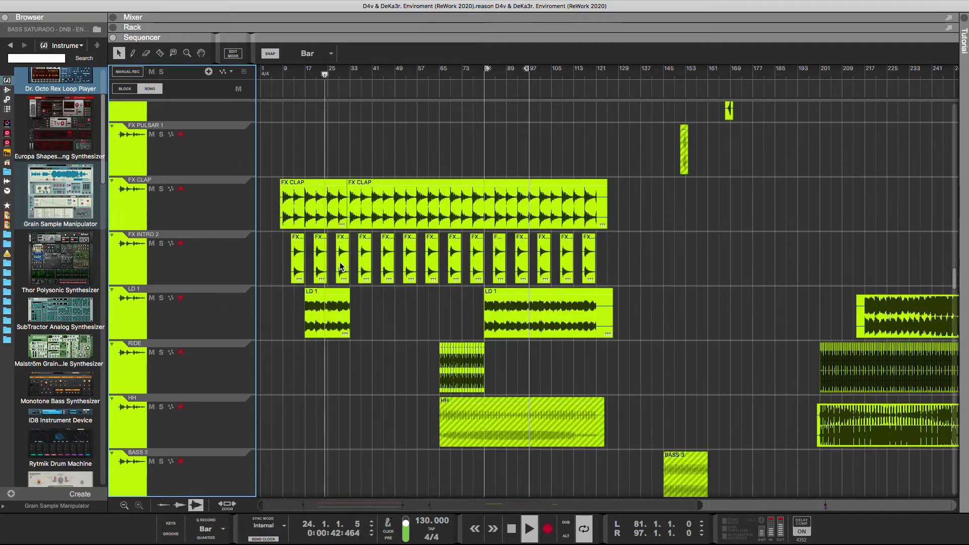
Step: Shorten the first clip on the LD 1 track to about 8 bars and replay the section from about bar 14
click(338, 204)
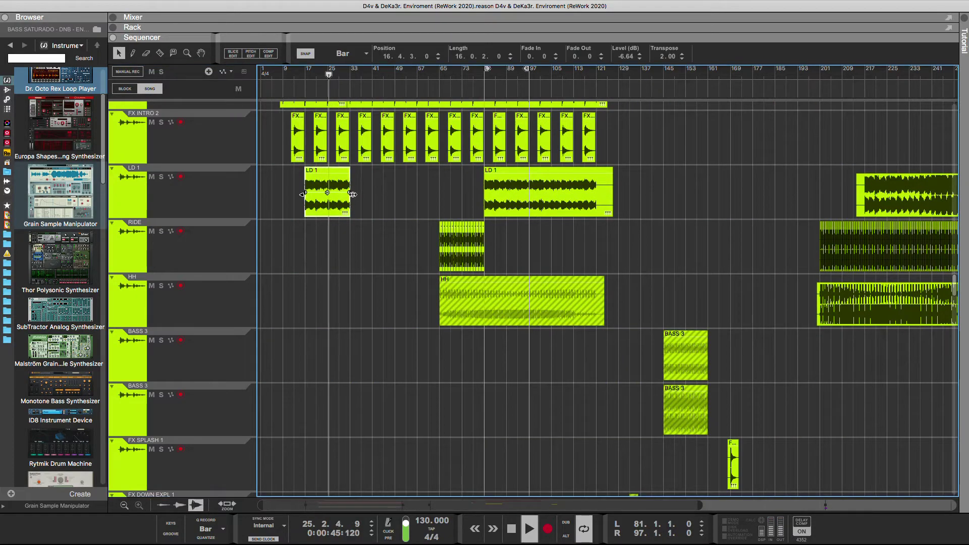
drag(333, 198, 329, 201)
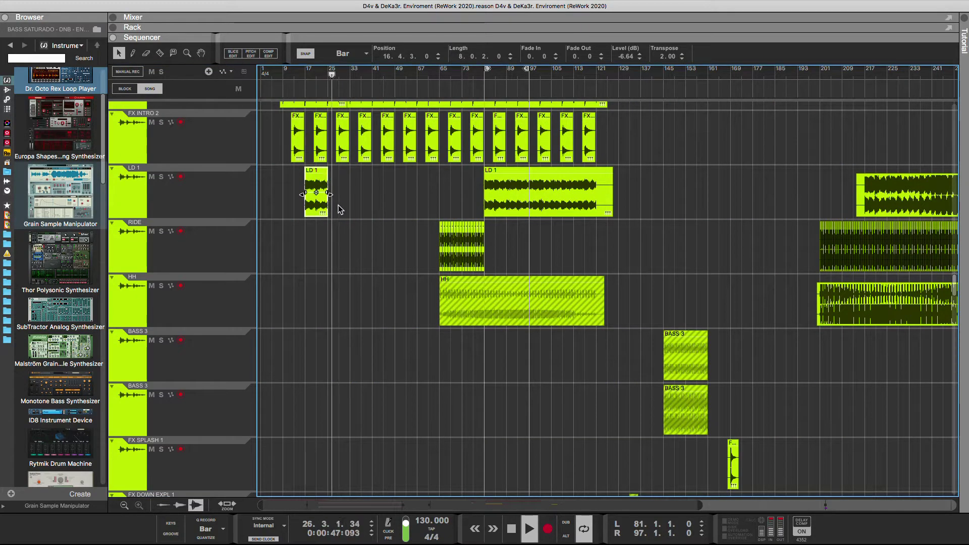
click(299, 75)
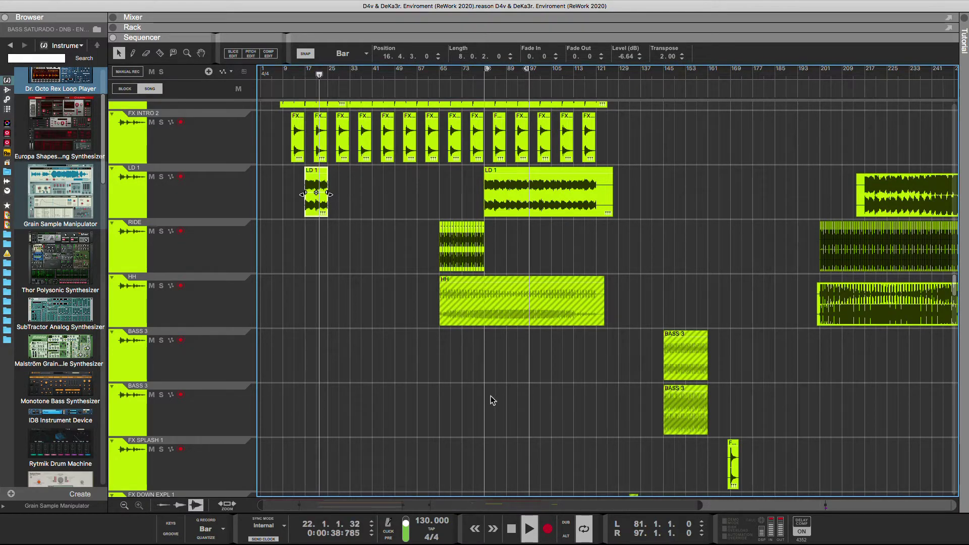
scroll(399, 319, up, 6)
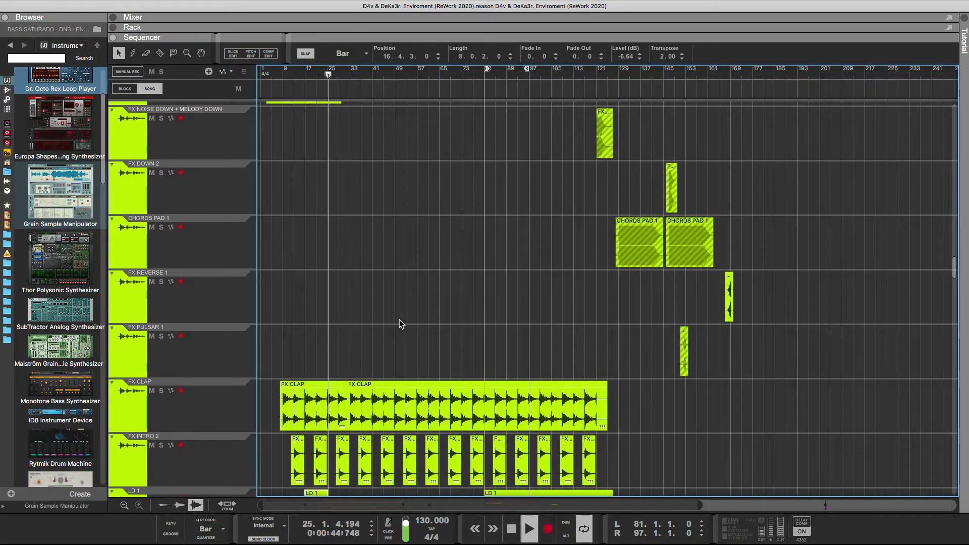
Step: Select all the clips on the CLAPS & HH track and set their level to -15.88 dB while the section plays
scroll(385, 329, down, 1)
scroll(385, 329, down, 5)
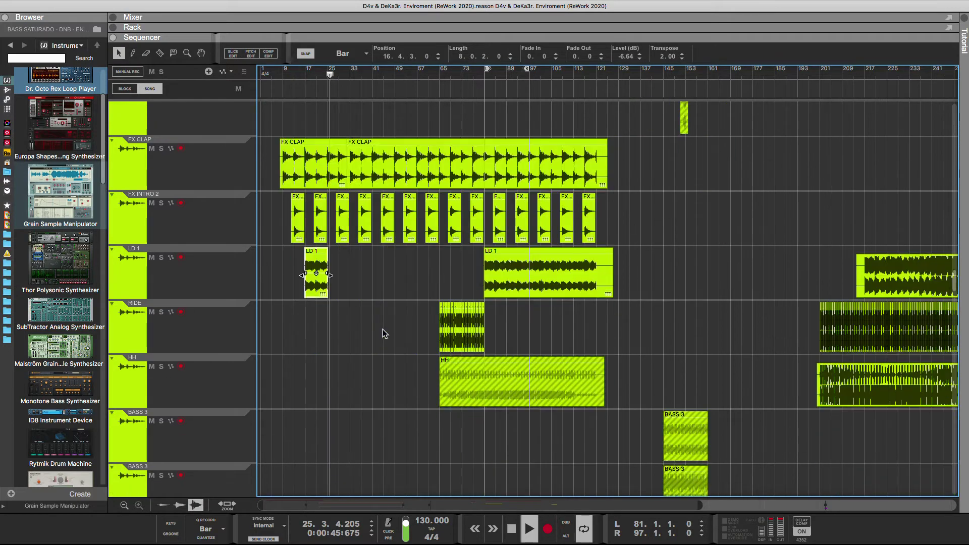
scroll(379, 329, down, 15)
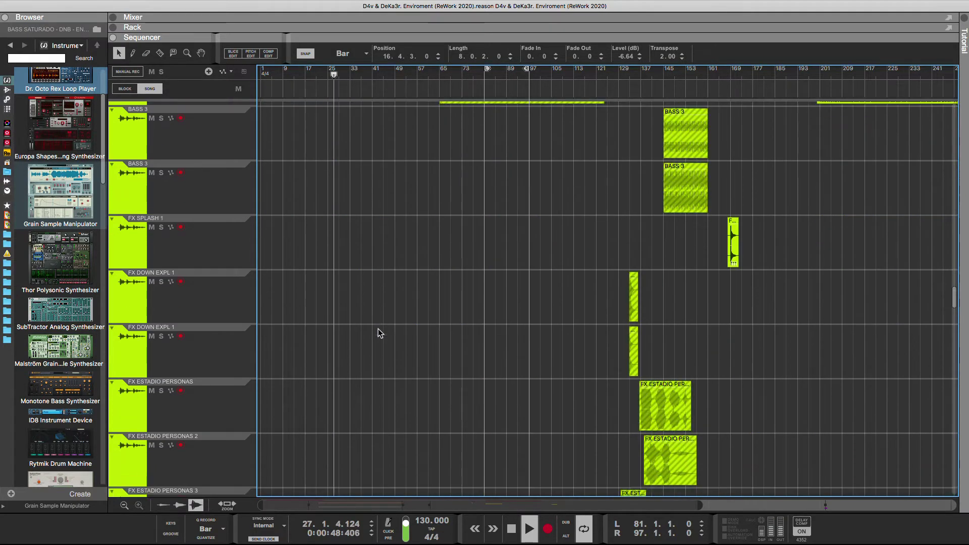
scroll(377, 329, down, 20)
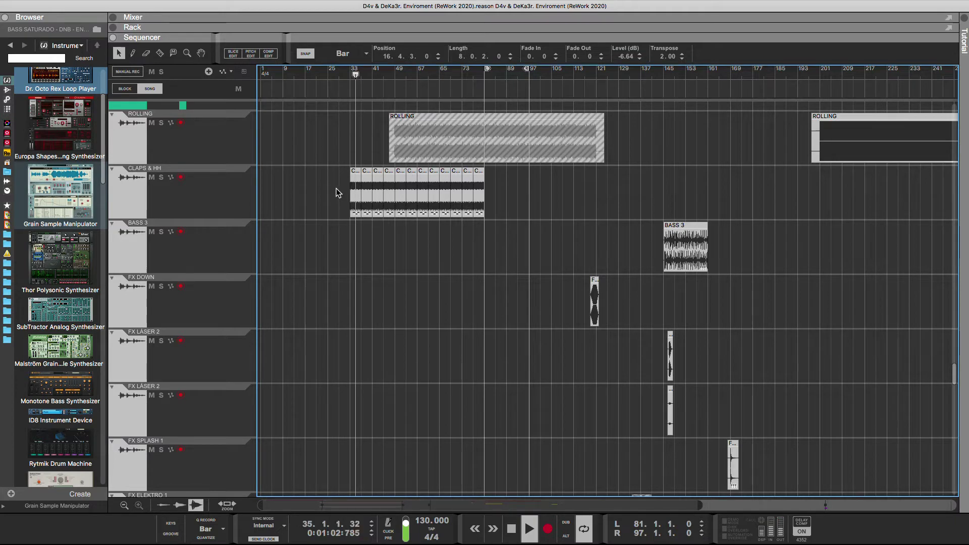
scroll(336, 199, up, 2)
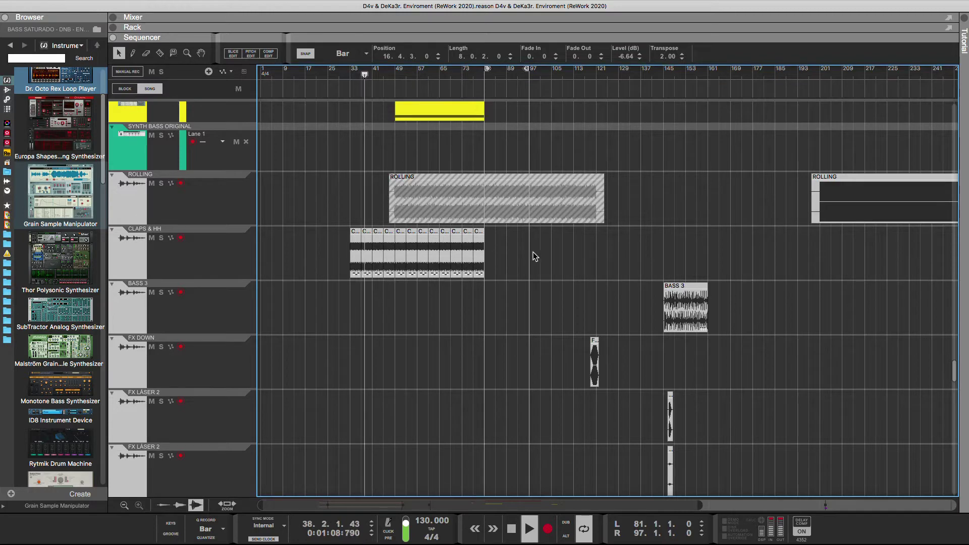
drag(533, 255, 356, 263)
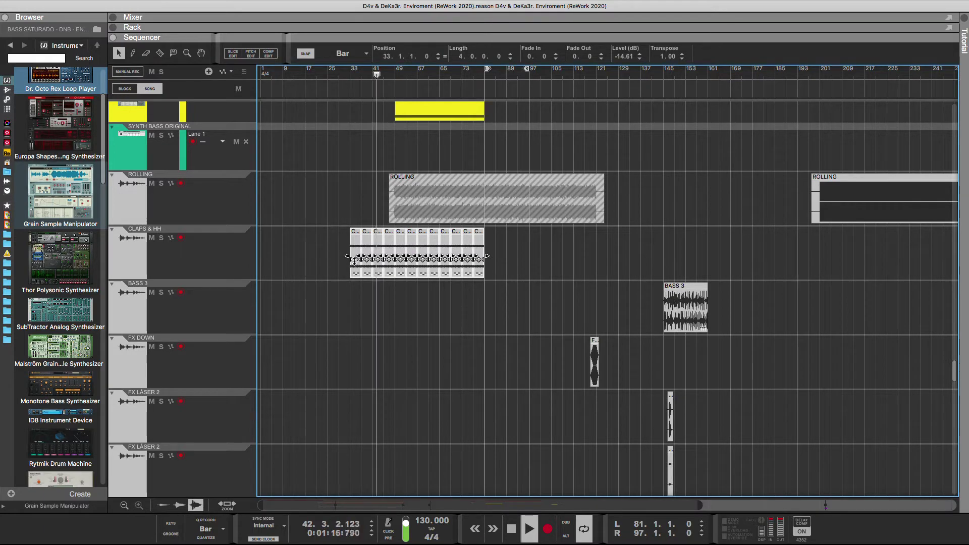
drag(354, 260, 356, 269)
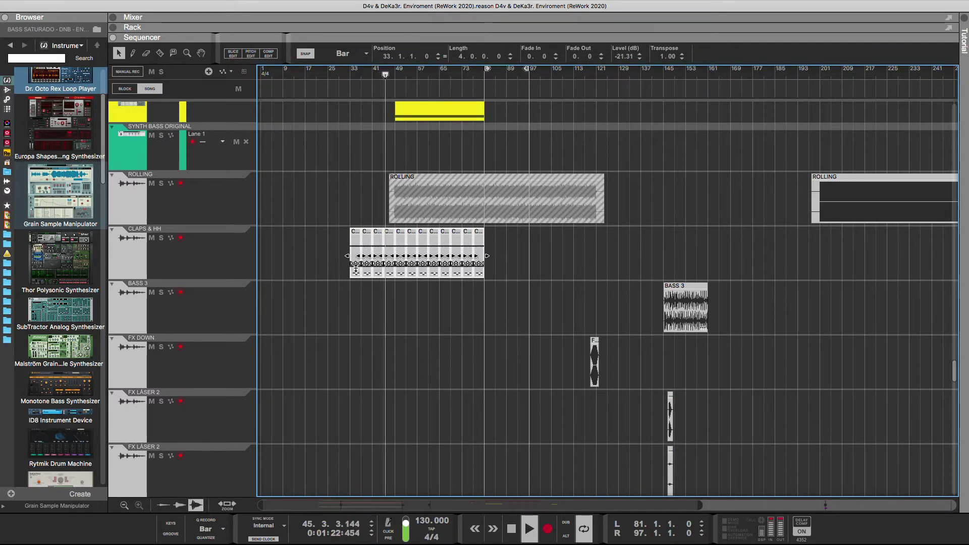
drag(355, 271, 355, 259)
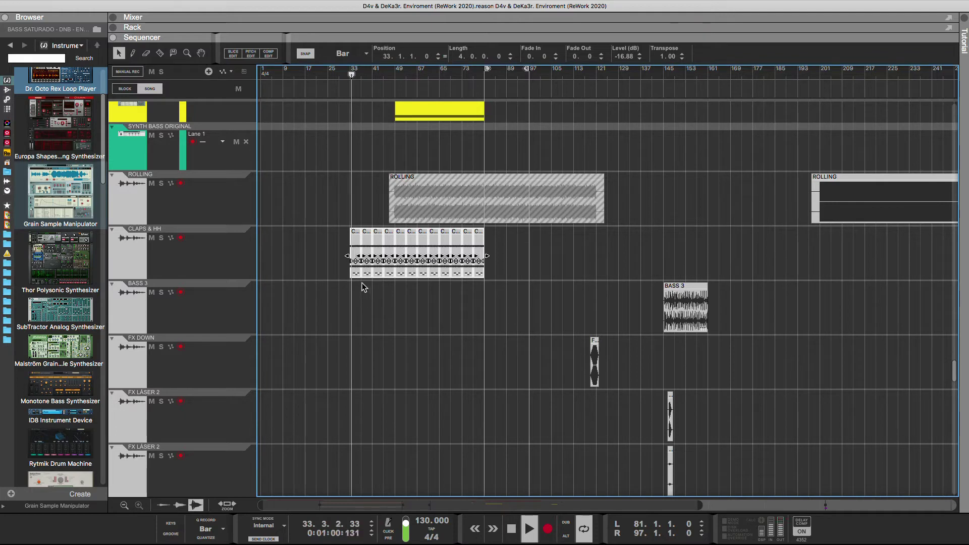
drag(357, 261, 357, 263)
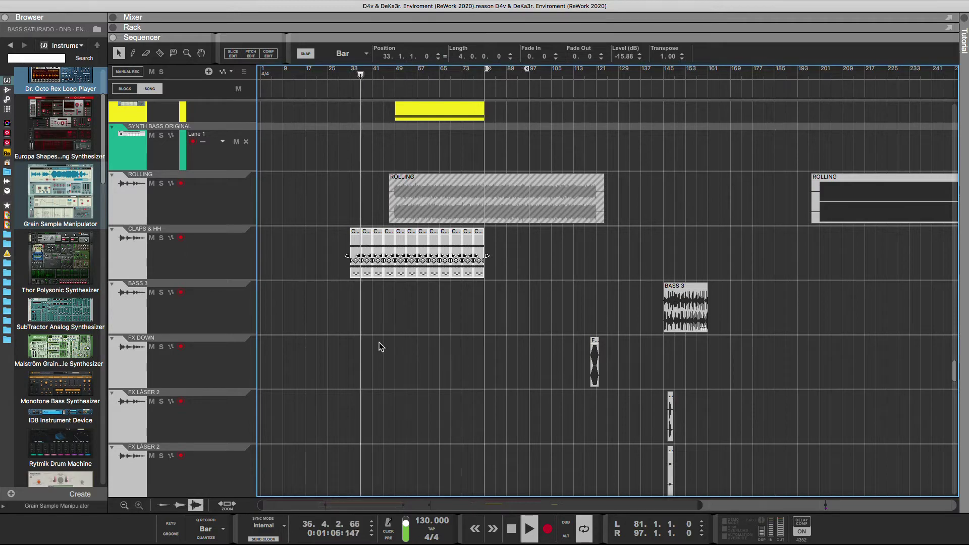
Step: Mute the clips on the SYNTH VOCAL PAD 1, SYNTH DARK VOICE PAD 1 and BASS - 05 tracks
scroll(379, 343, down, 15)
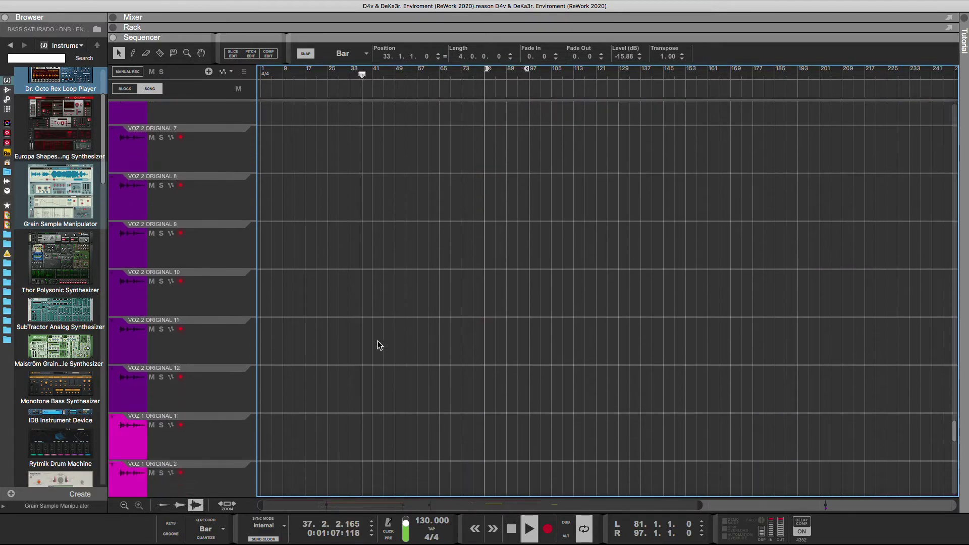
scroll(368, 342, down, 15)
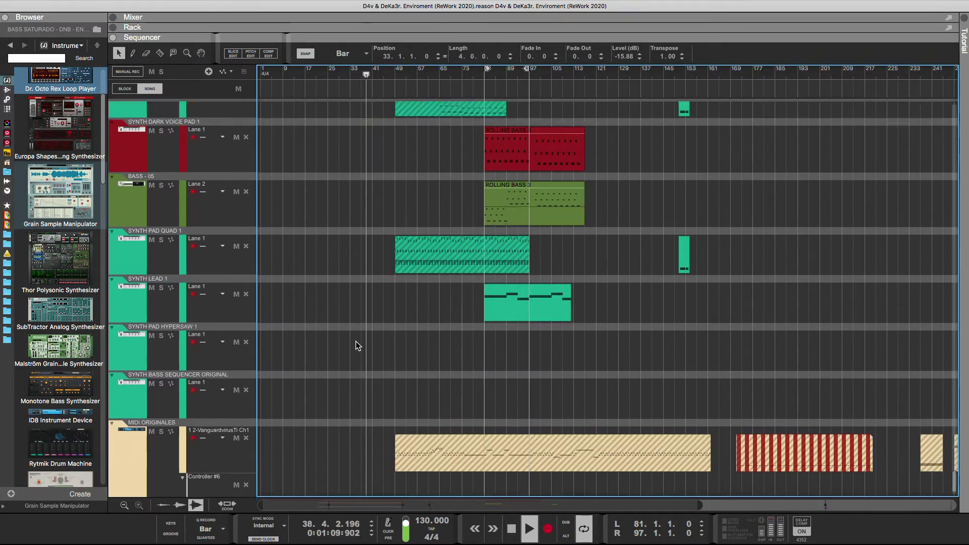
scroll(355, 341, up, 2)
scroll(356, 341, down, 3)
scroll(374, 340, up, 6)
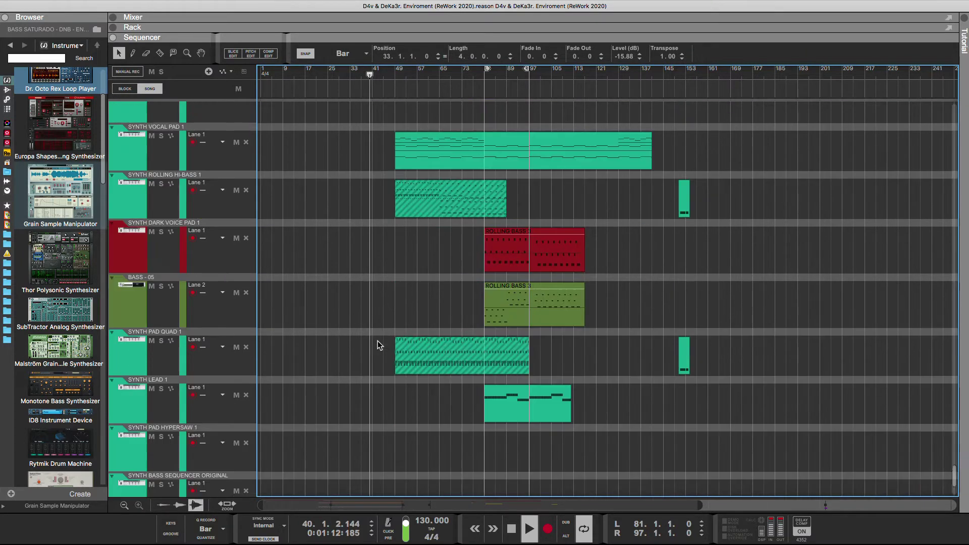
scroll(377, 340, up, 2)
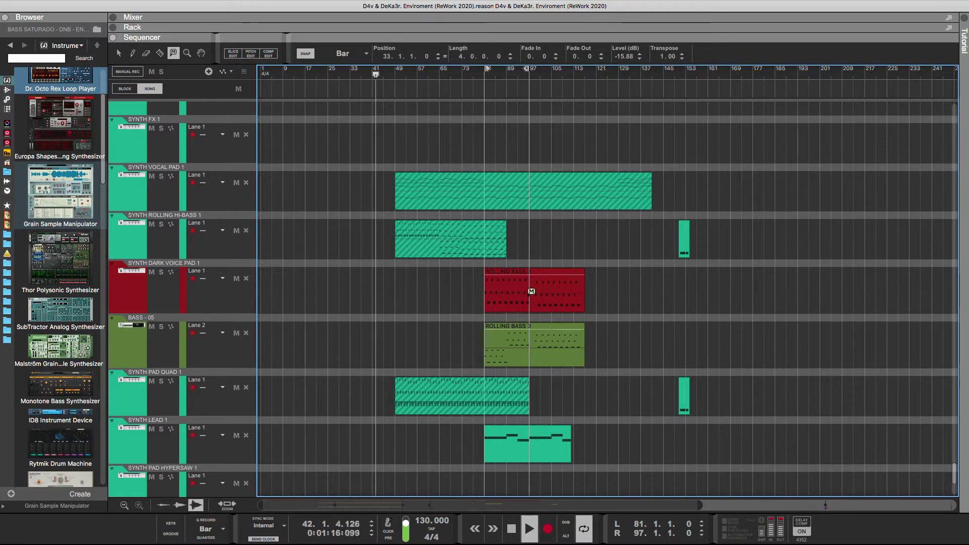
click(544, 340)
Step: Mute the SYNTH LEAD 1 clip and the short second clip on the SYNTH PAD QUAD 1 track
scroll(480, 429, down, 9)
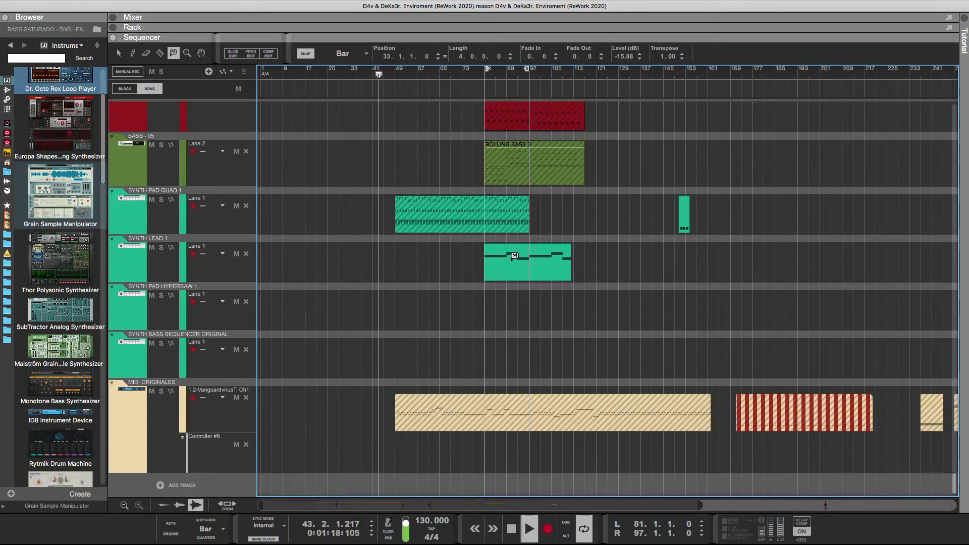
scroll(694, 252, up, 8)
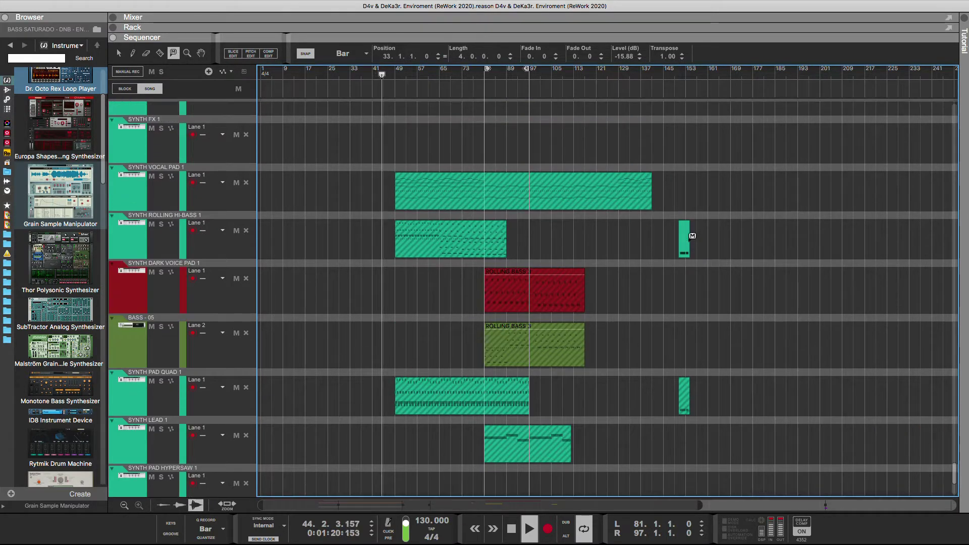
scroll(724, 331, down, 4)
scroll(706, 354, down, 4)
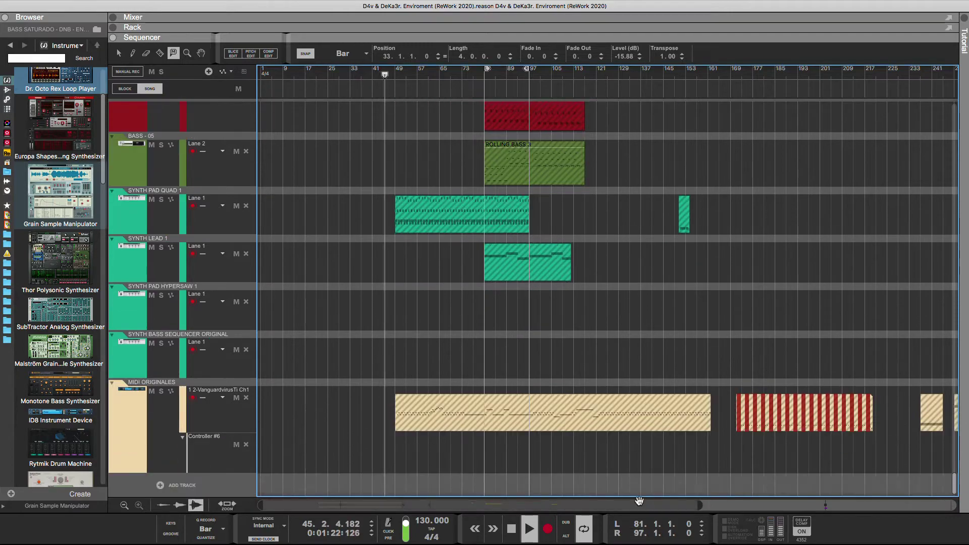
scroll(807, 429, right, 10)
scroll(726, 491, left, 10)
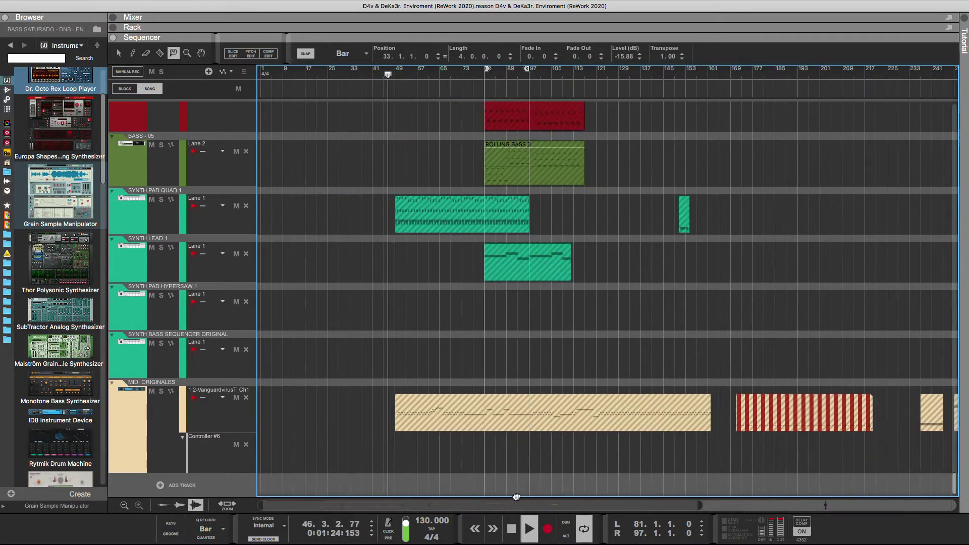
Step: Look through the FX, kick, clap, pluck and bass tracks to examine which clips play between about bars 47 and 60
scroll(483, 398, up, 15)
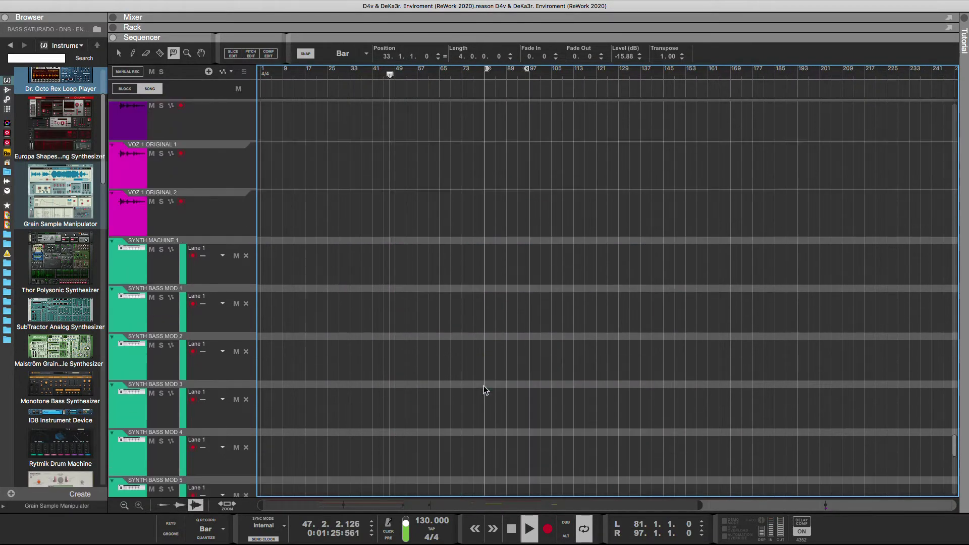
scroll(484, 385, up, 15)
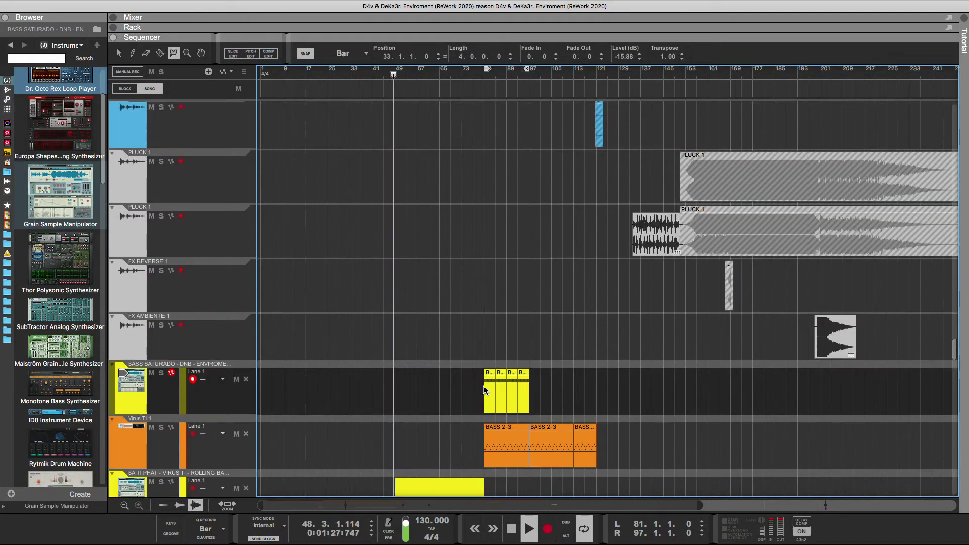
scroll(483, 386, up, 15)
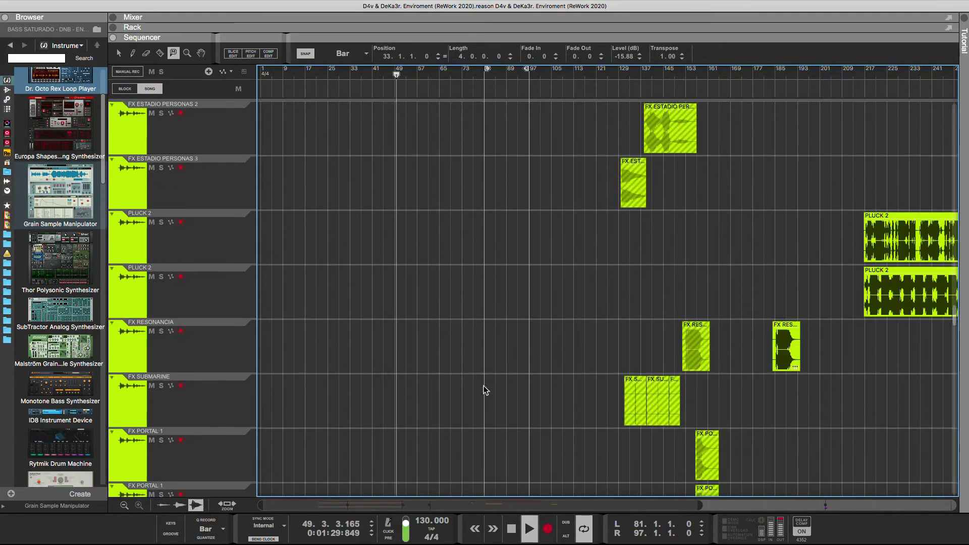
scroll(483, 386, up, 15)
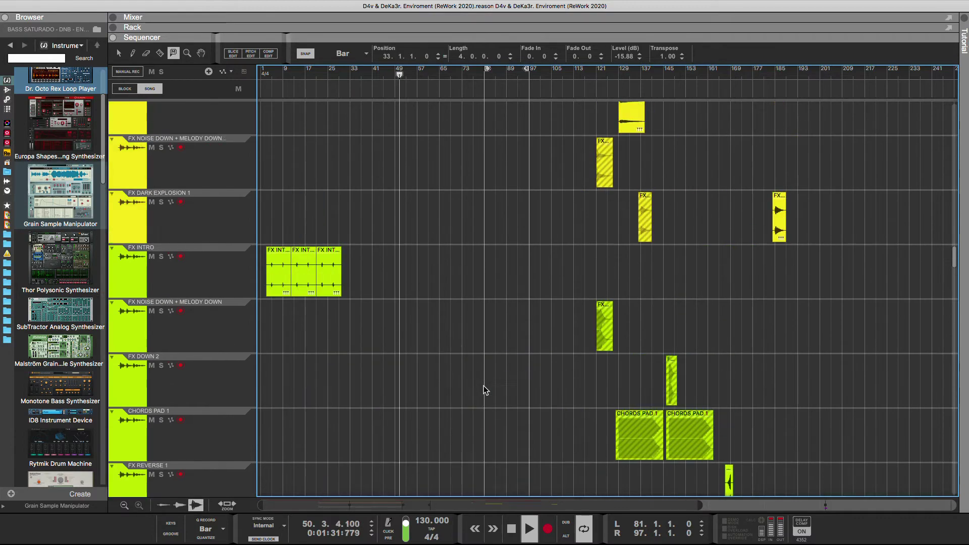
scroll(483, 385, up, 15)
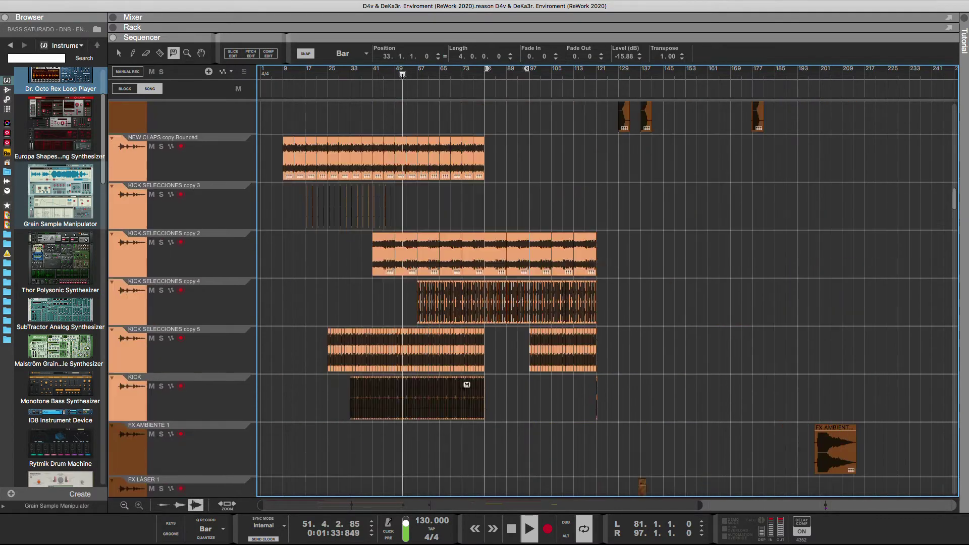
scroll(313, 303, up, 10)
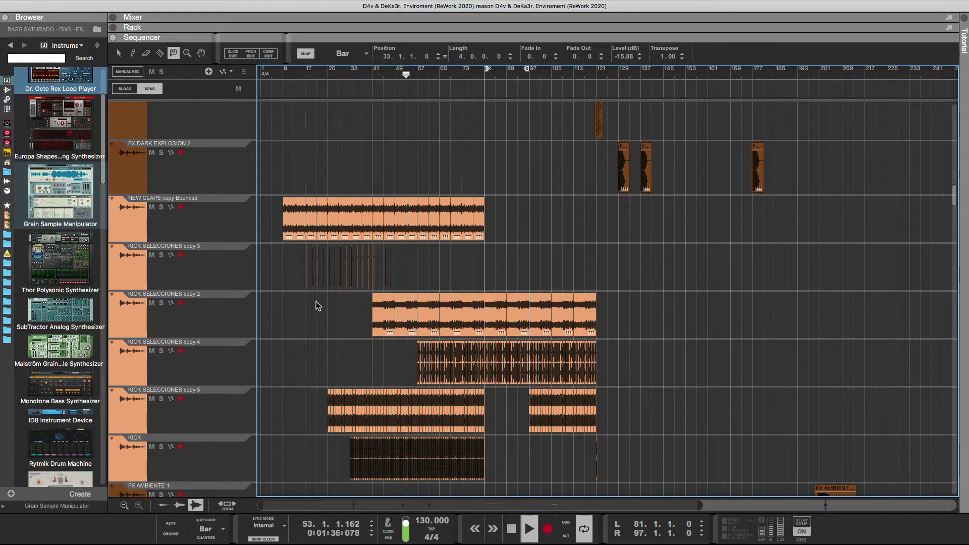
scroll(305, 299, down, 10)
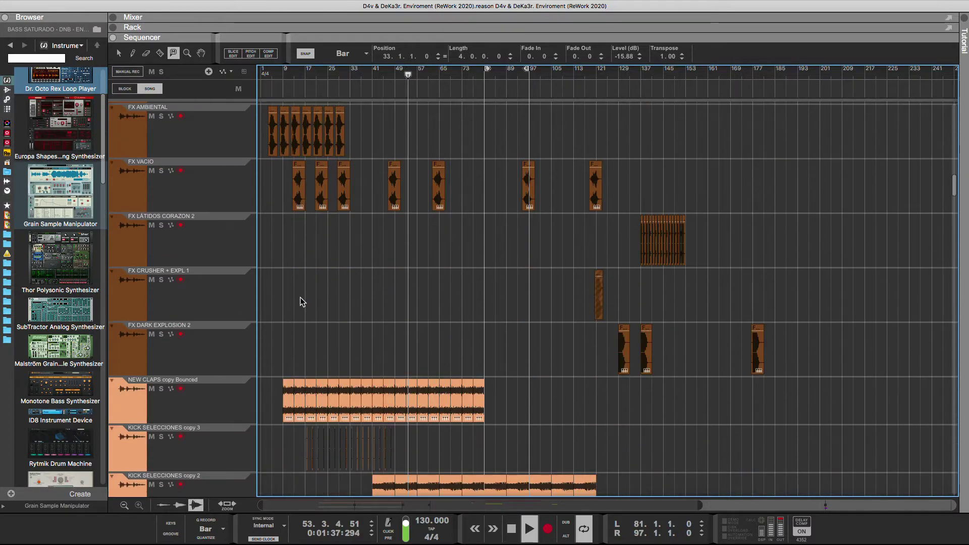
scroll(297, 296, down, 15)
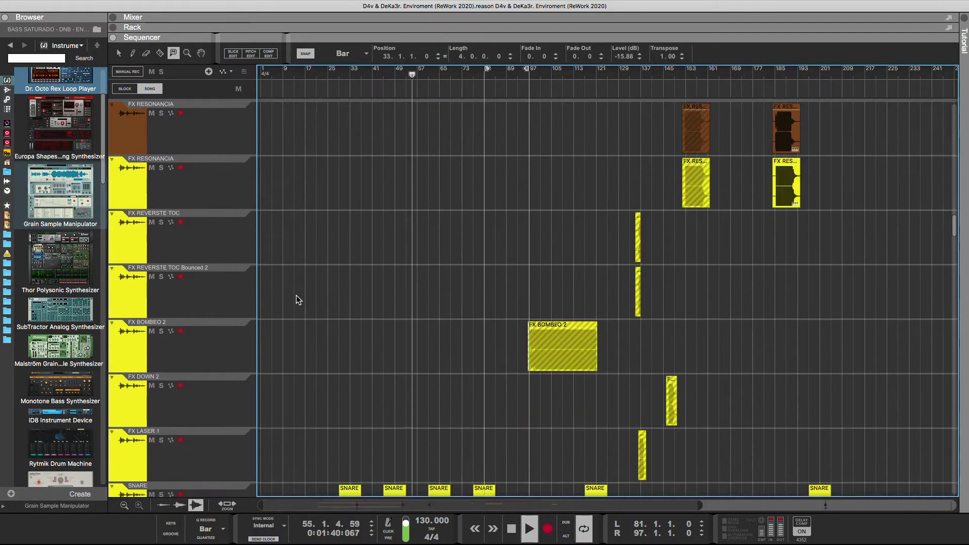
scroll(293, 297, down, 15)
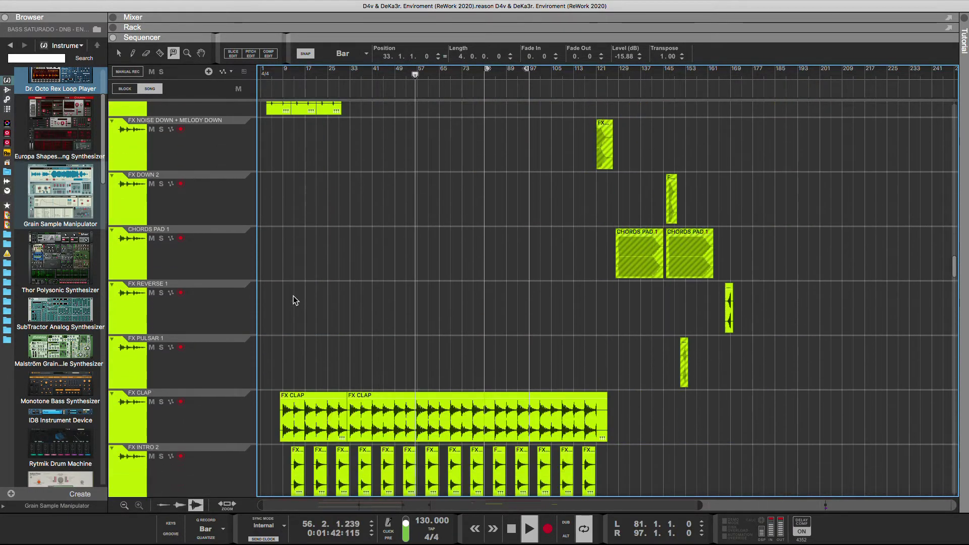
scroll(292, 300, down, 15)
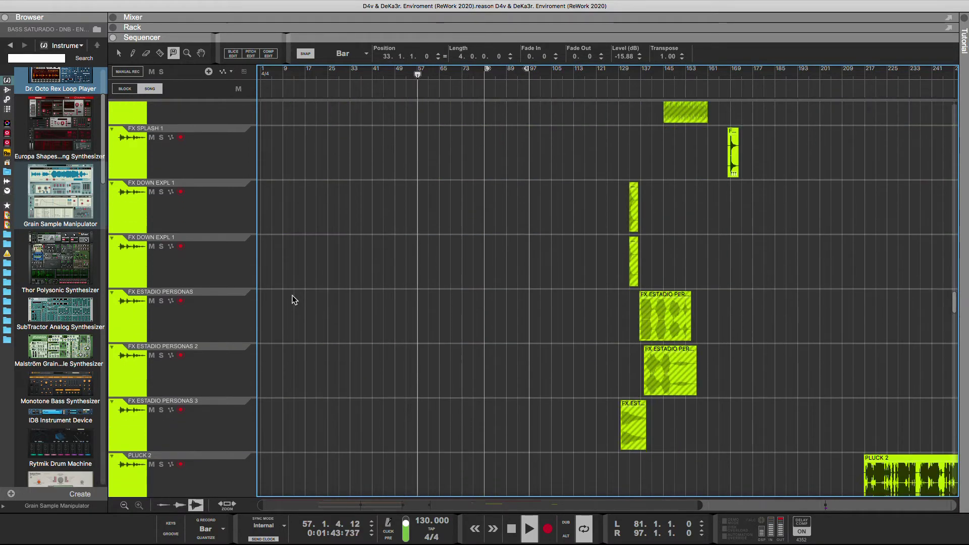
scroll(290, 295, down, 10)
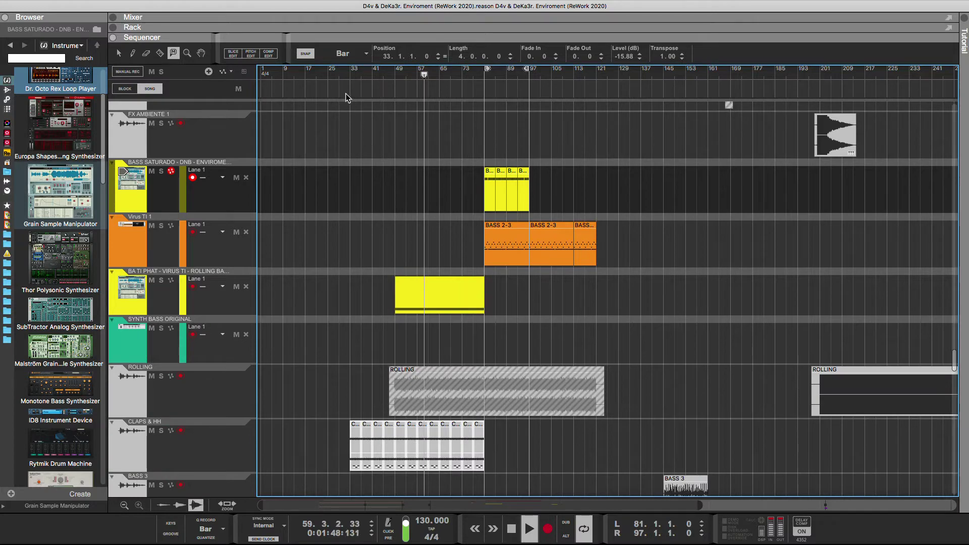
Step: Replay from about bar 38 and show the devices of the BA TI PHAT - VIRUS TI rolling bass track in the rack
click(368, 79)
click(176, 300)
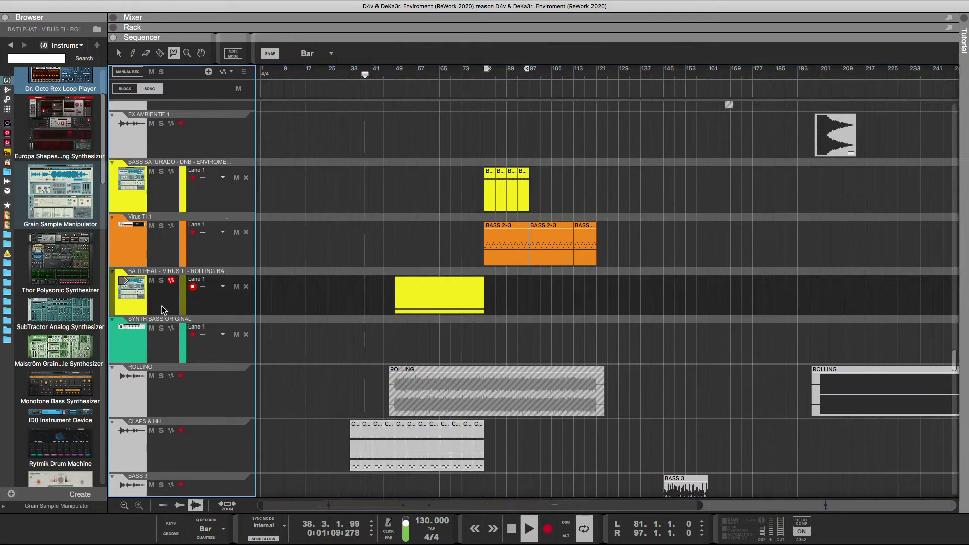
click(127, 307)
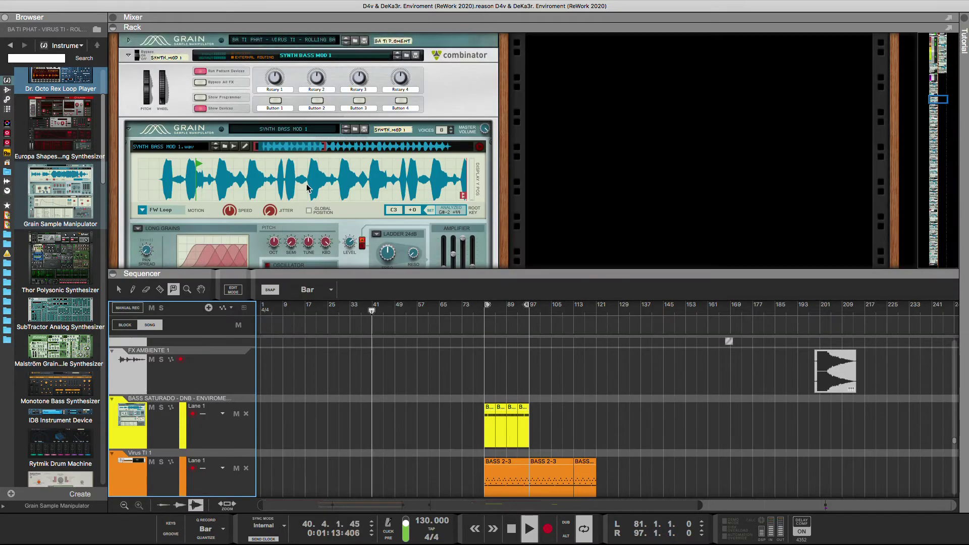
scroll(307, 184, up, 2)
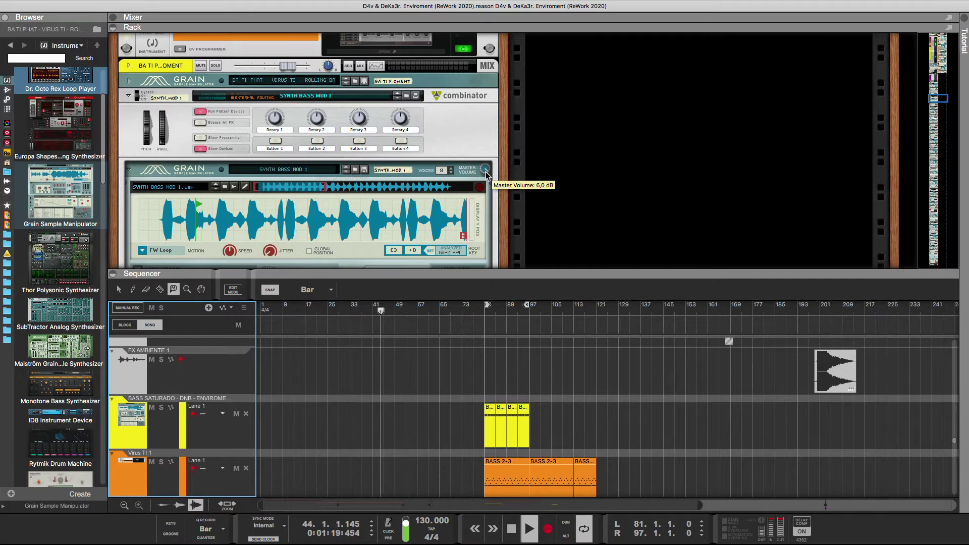
scroll(425, 346, down, 5)
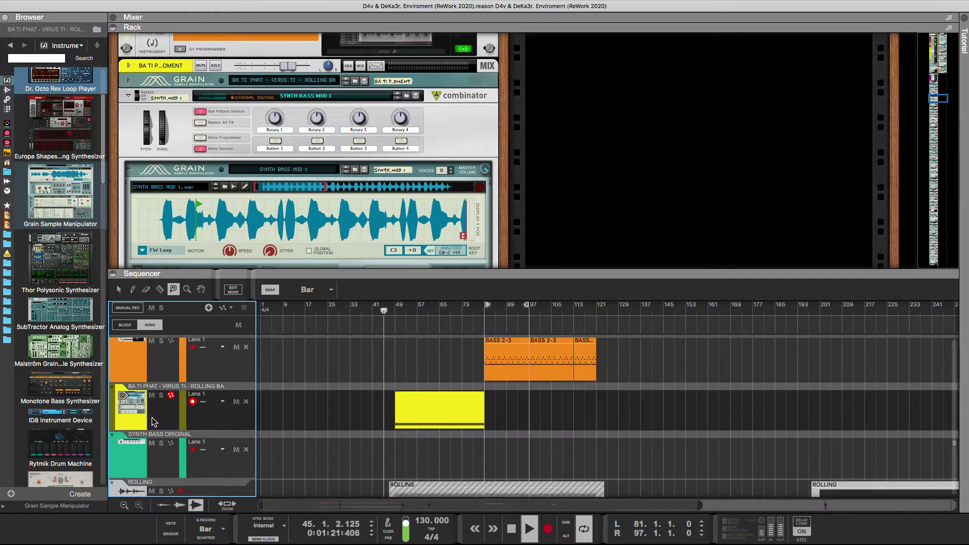
click(156, 417)
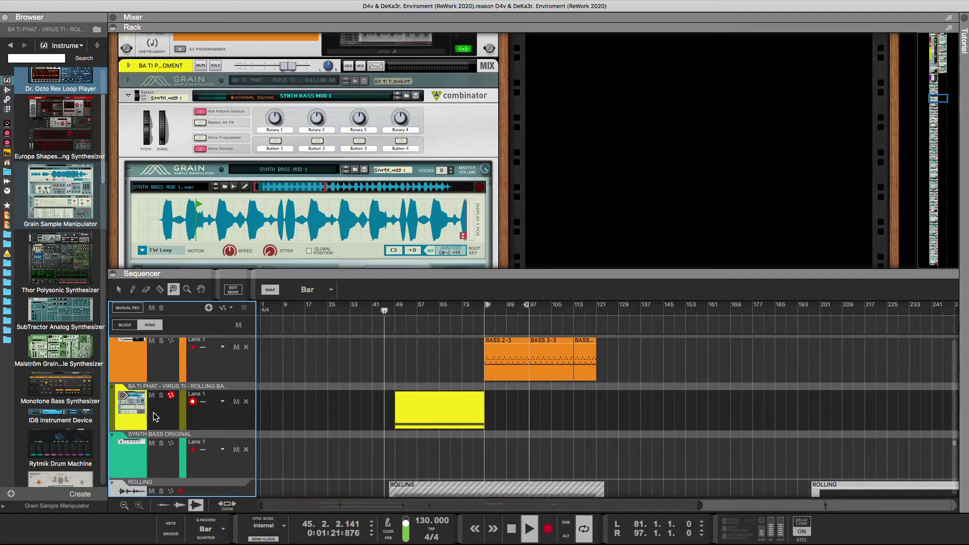
Step: Unfold the rolling bass track's Grain device and lower its master volume to about -5.0 dB
click(129, 81)
scroll(413, 171, up, 3)
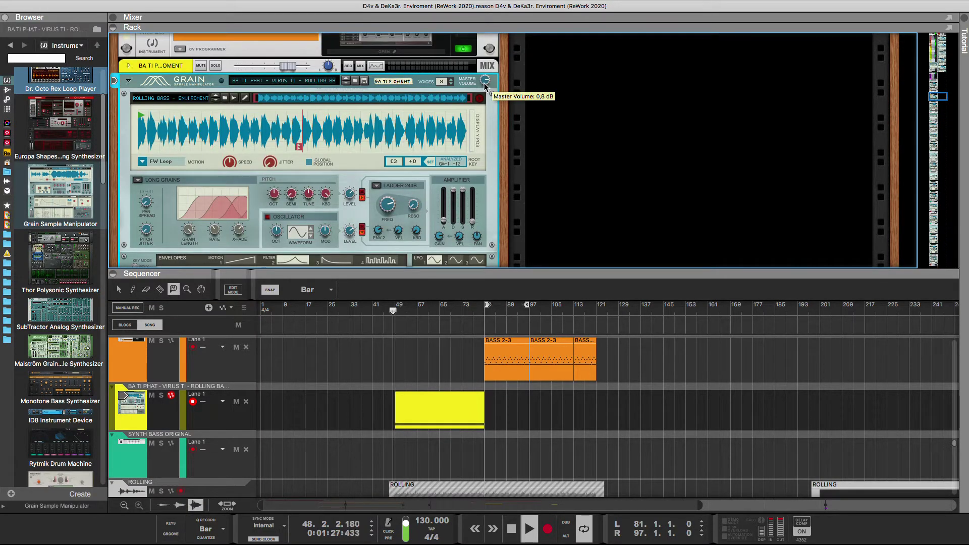
drag(486, 86, 489, 96)
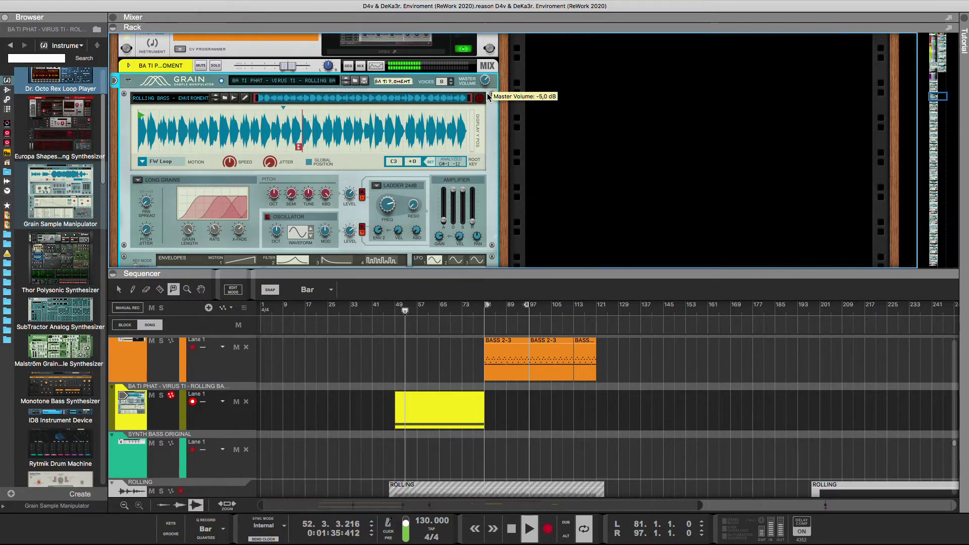
drag(488, 96, 488, 96)
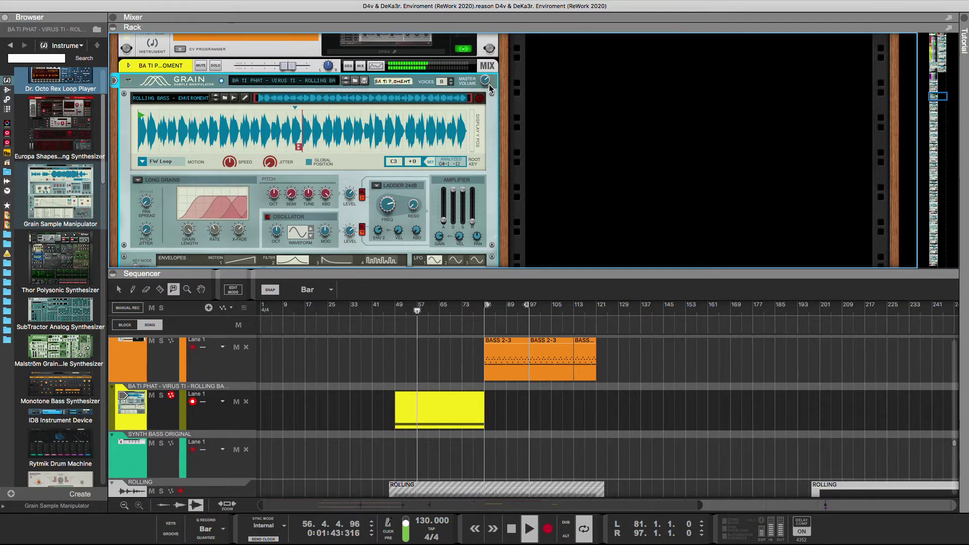
Step: Try to save the patch of the rolling bass track's Grain device
mouse_move(489, 86)
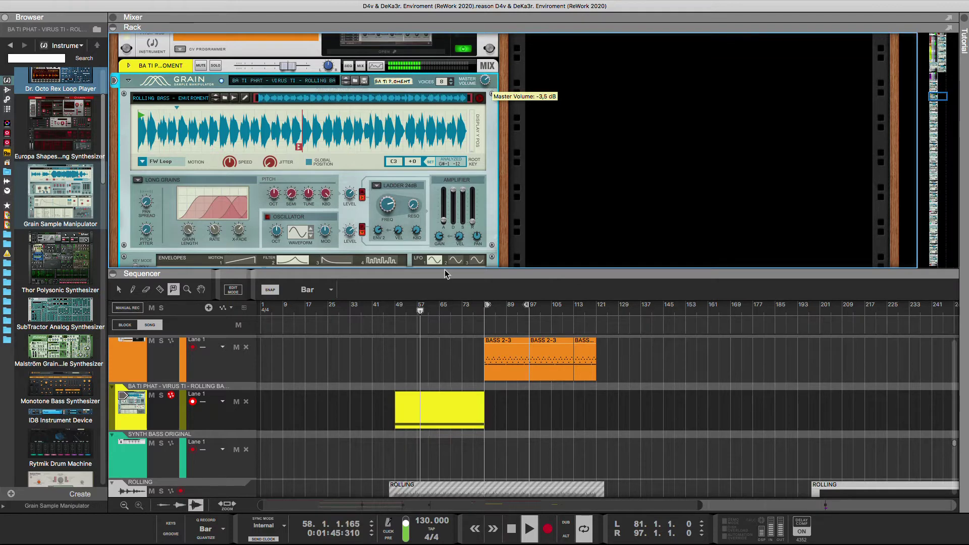
click(364, 81)
click(558, 195)
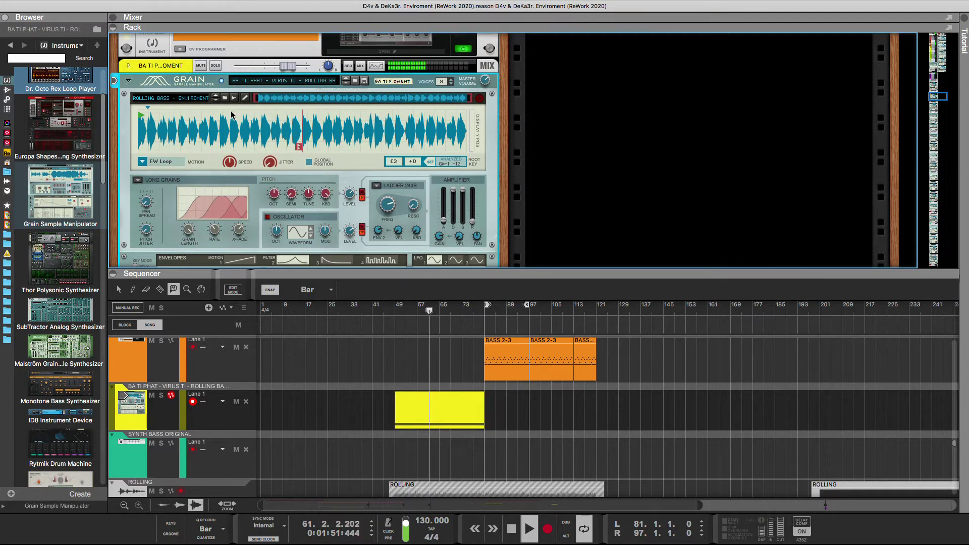
Step: Uncheck all sound files in the song's self-contain settings and save the rolling bass Grain patch in the 3 - DNB folder
click(68, 5)
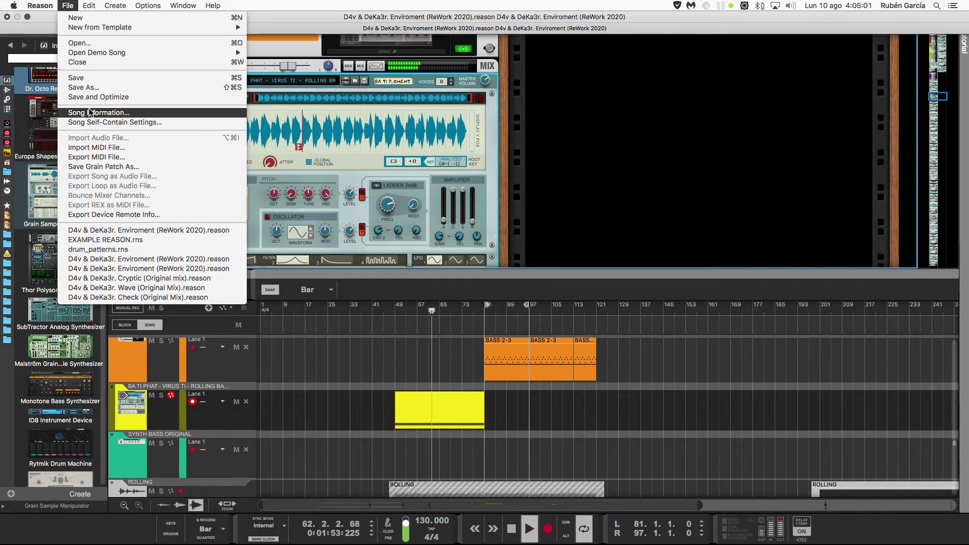
click(380, 167)
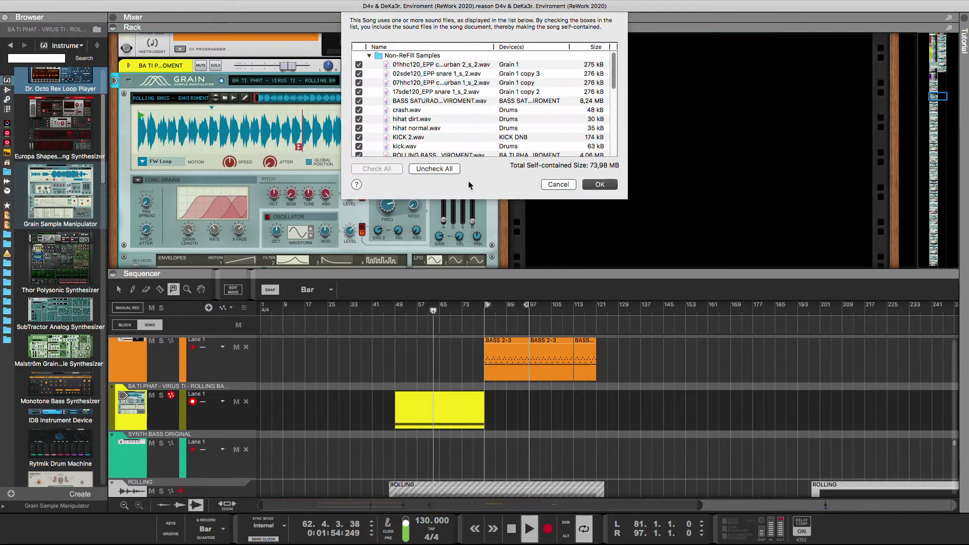
click(451, 168)
key(Return)
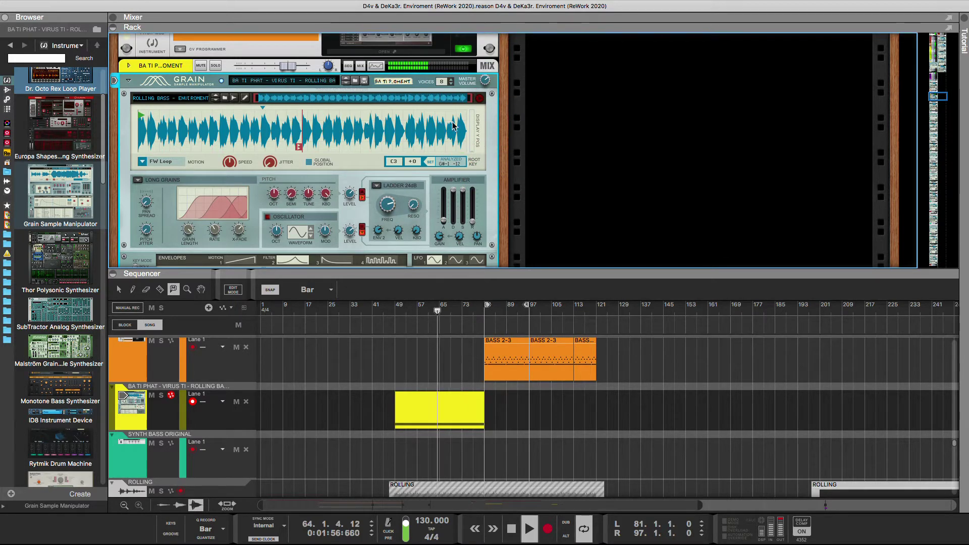
click(363, 81)
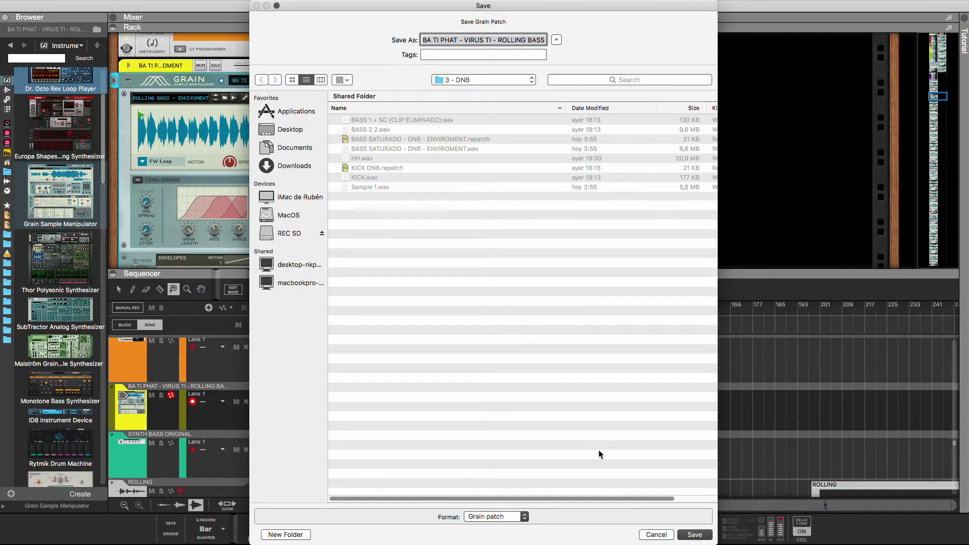
click(695, 534)
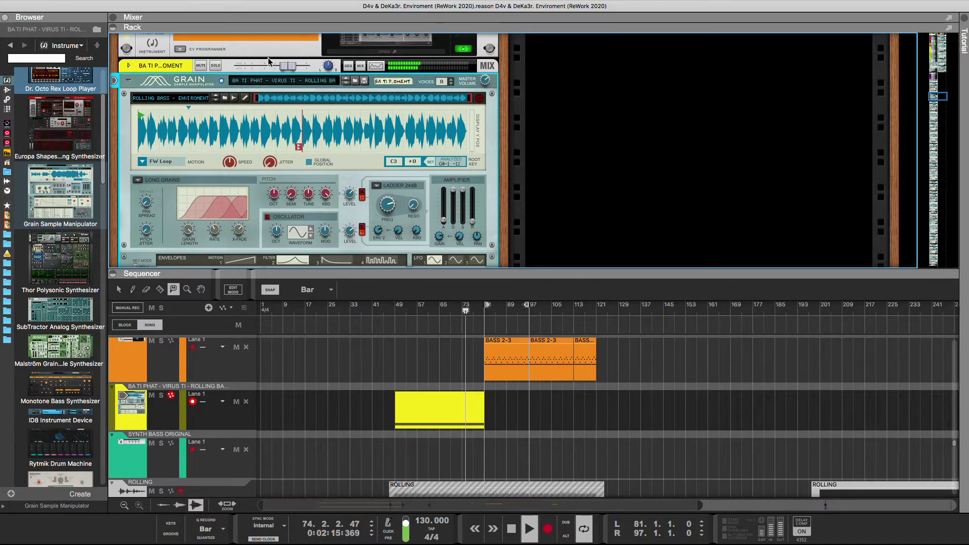
Step: Include all sound files in the song document again through the self-contain settings
click(68, 5)
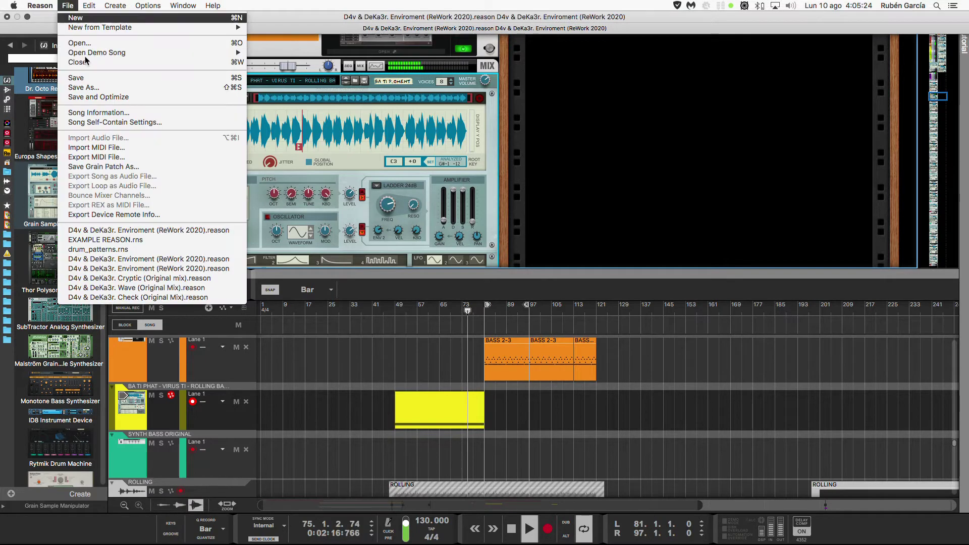
click(100, 122)
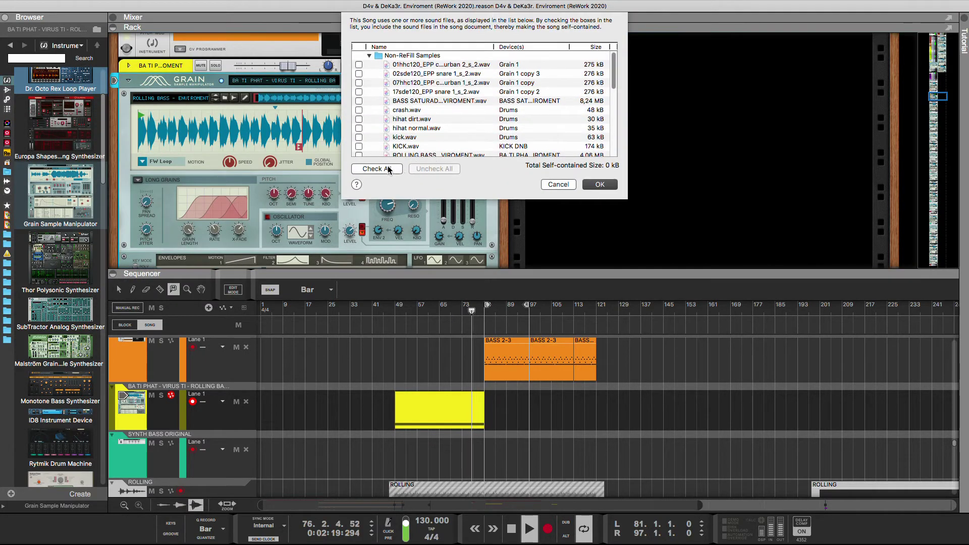
click(376, 167)
click(589, 182)
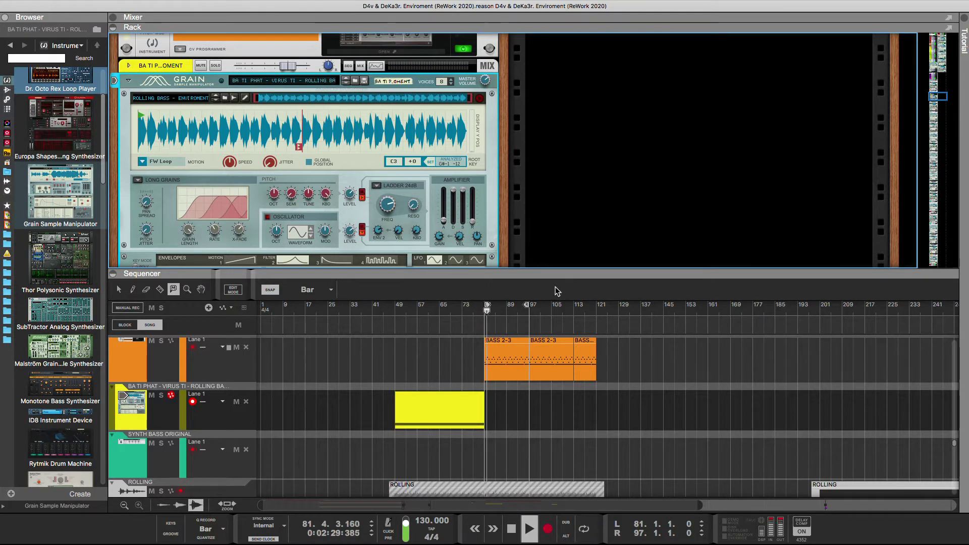
Step: Enlarge the sequencer area and mute all the VOZ 1 clips between about bars 81 and 121
drag(555, 270, 560, 167)
scroll(535, 316, down, 15)
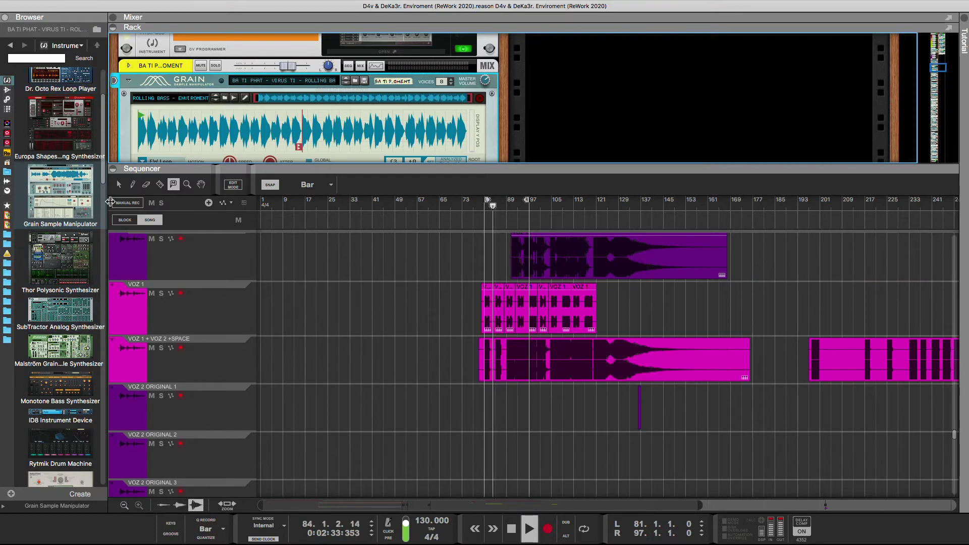
mouse_move(490, 309)
mouse_down()
mouse_move(580, 308)
mouse_move(558, 327)
mouse_up()
click(536, 305)
Step: Mute the three BASS 2-3 clips on the Virus TI 1 track, keeping the BASS SATURADO track muted only during the change
scroll(457, 332, up, 1)
scroll(457, 332, up, 10)
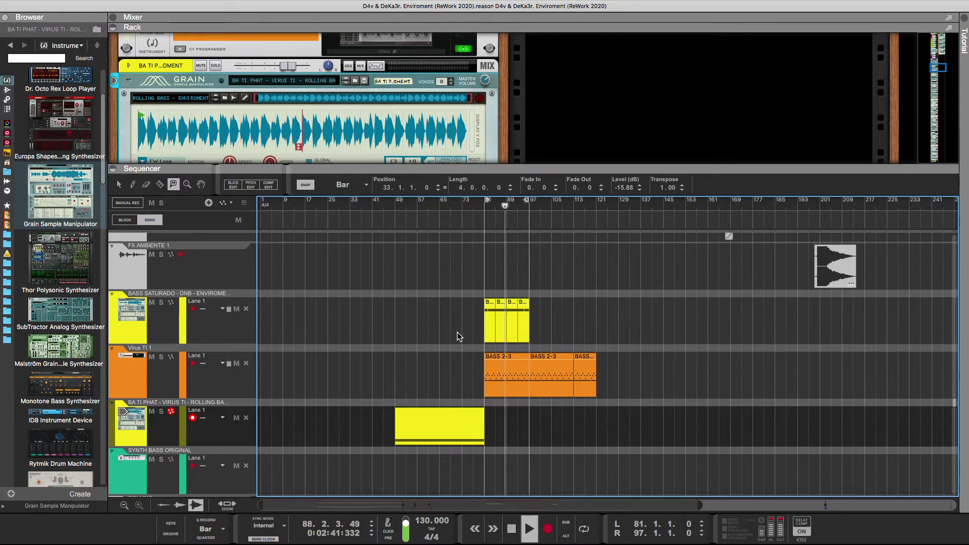
click(163, 320)
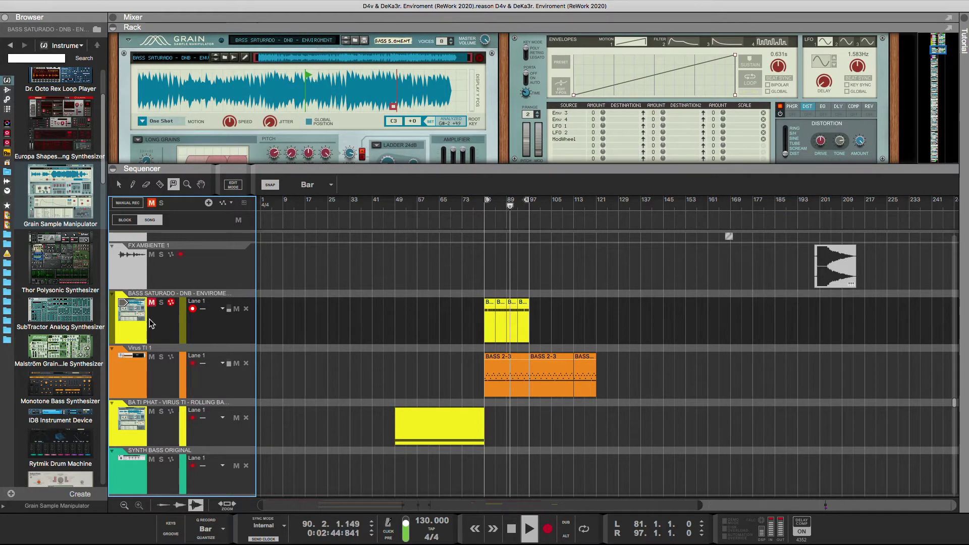
click(151, 357)
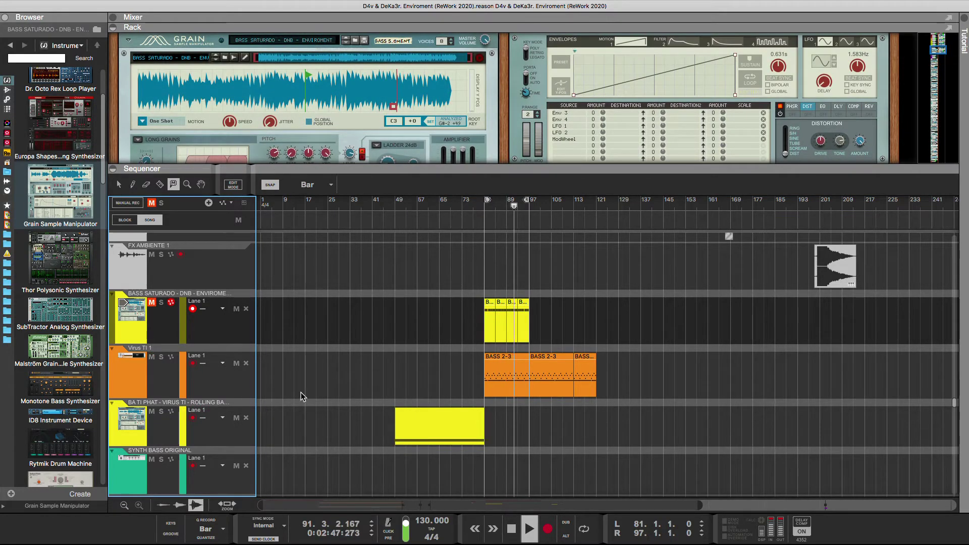
drag(505, 374, 588, 373)
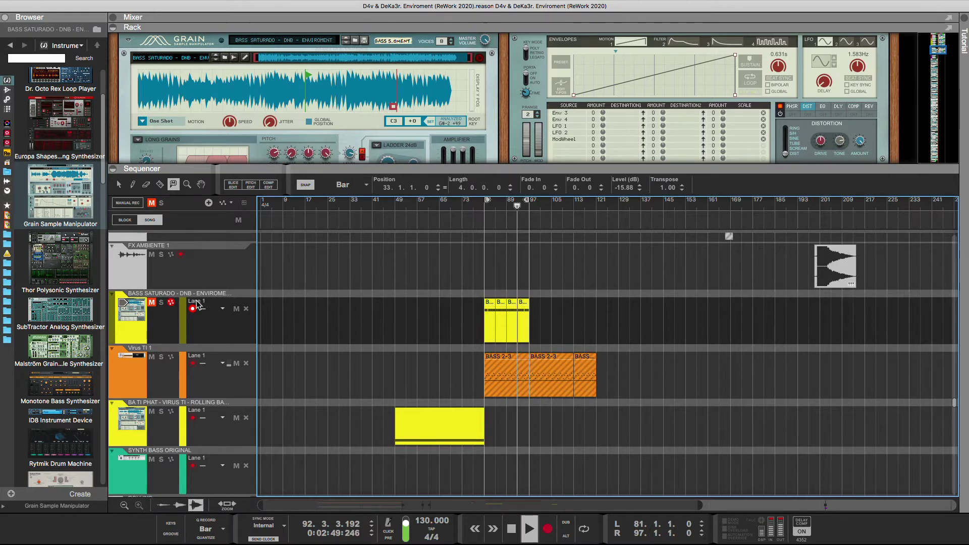
click(152, 304)
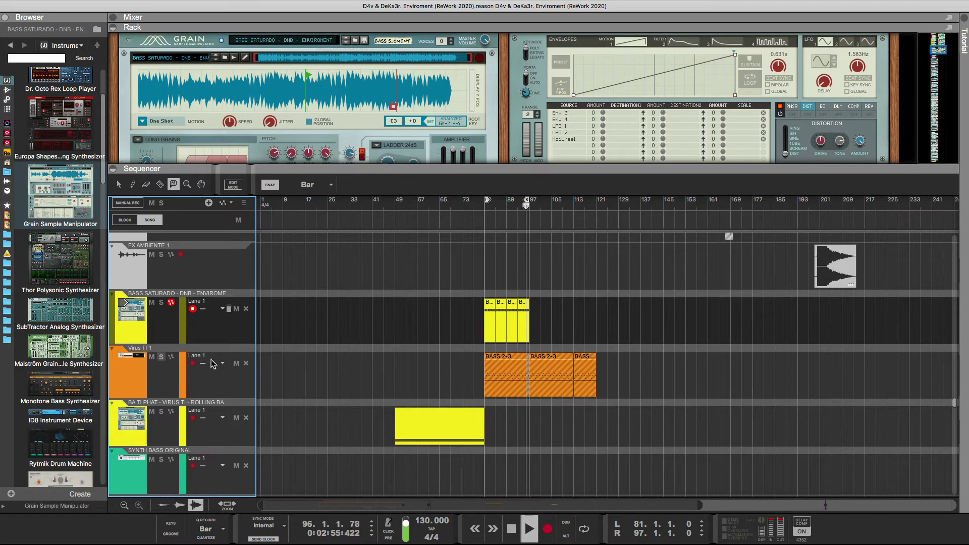
Step: Compare the first BASS 2-3 clip with the BASS SATURADO track from bar 81, temporarily unmuting the clip and toggling track mute and solo
click(508, 387)
click(152, 302)
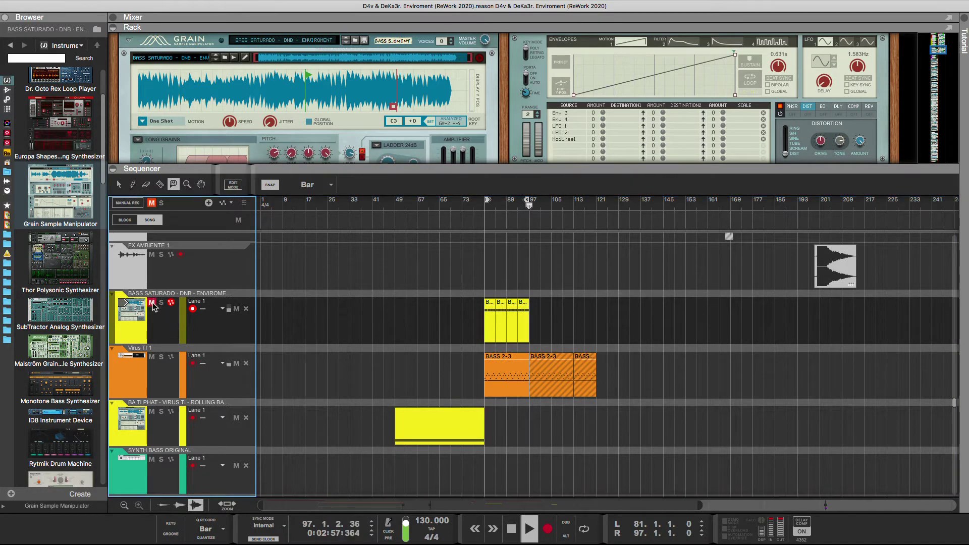
click(483, 202)
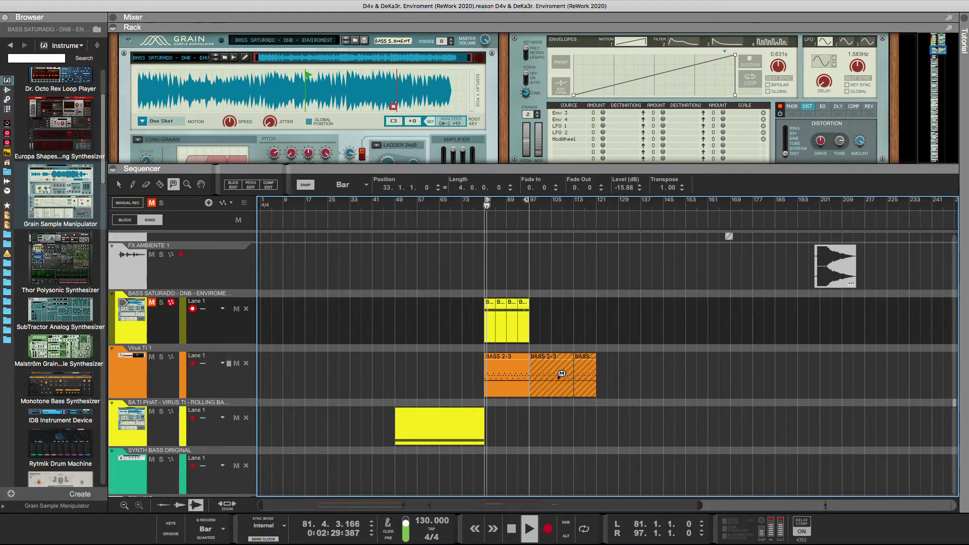
click(161, 302)
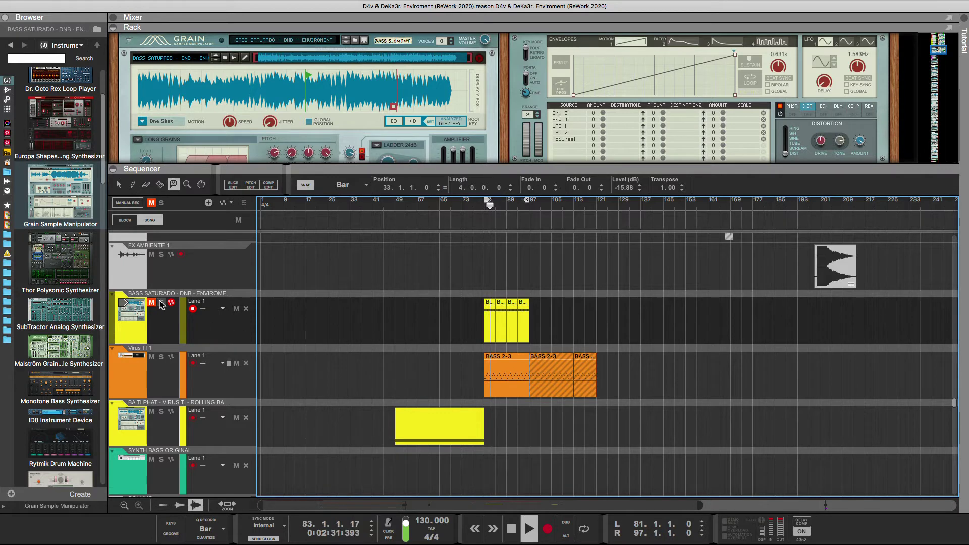
click(161, 357)
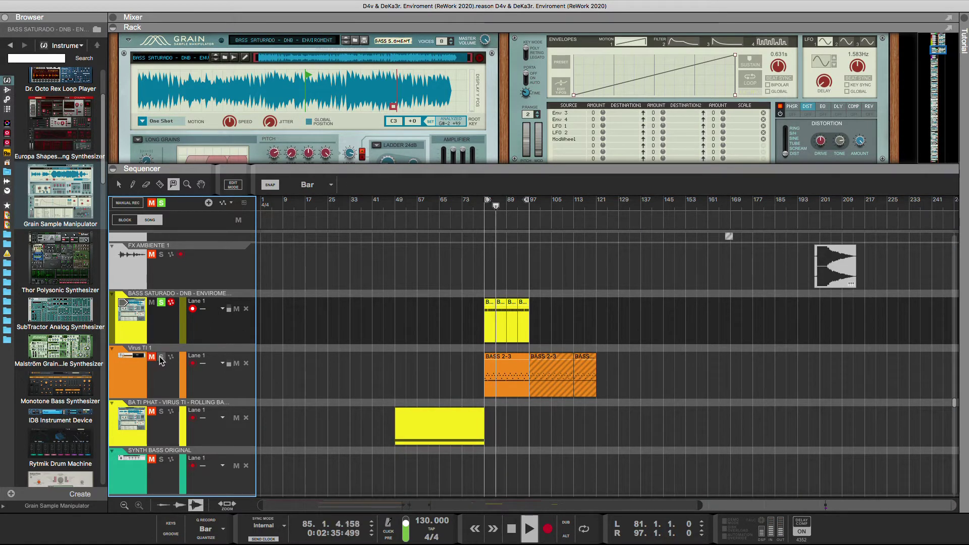
click(161, 359)
click(156, 358)
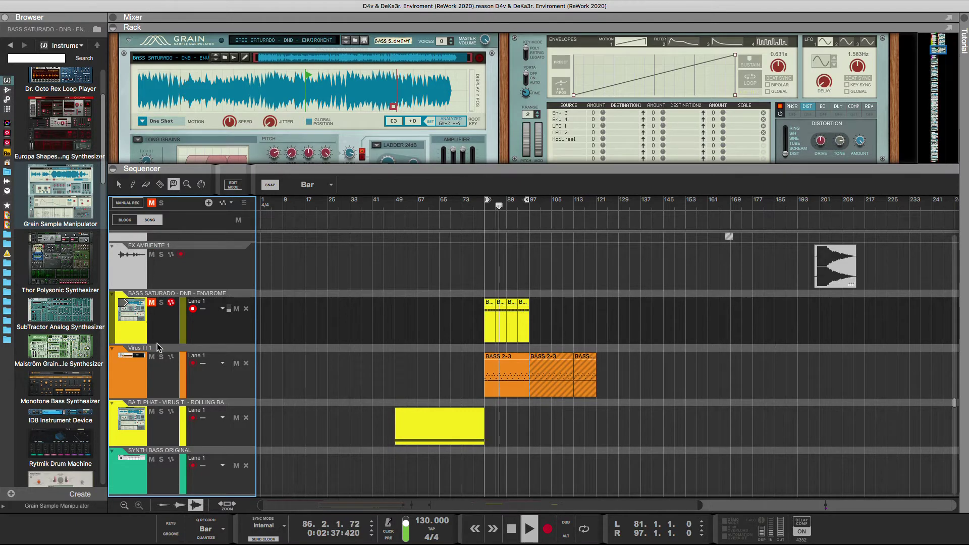
click(155, 359)
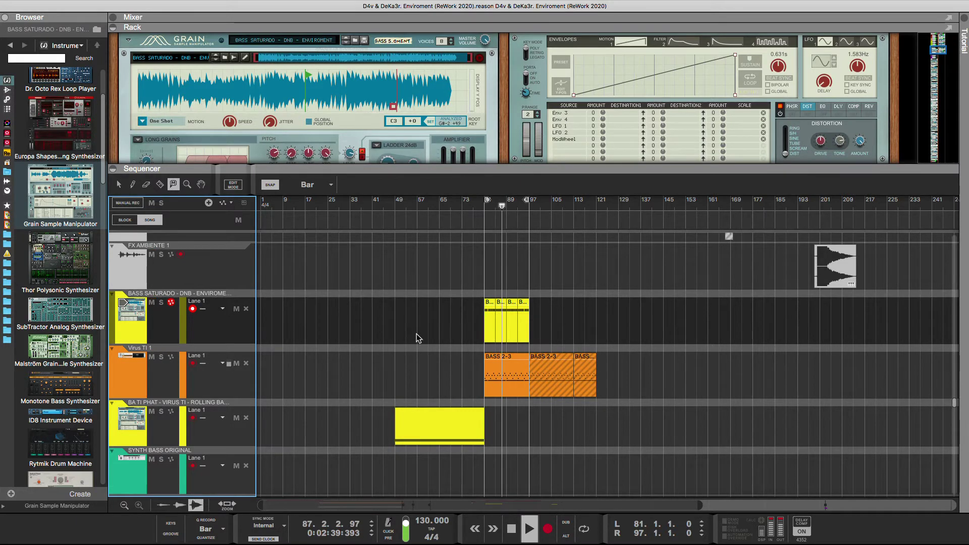
click(558, 444)
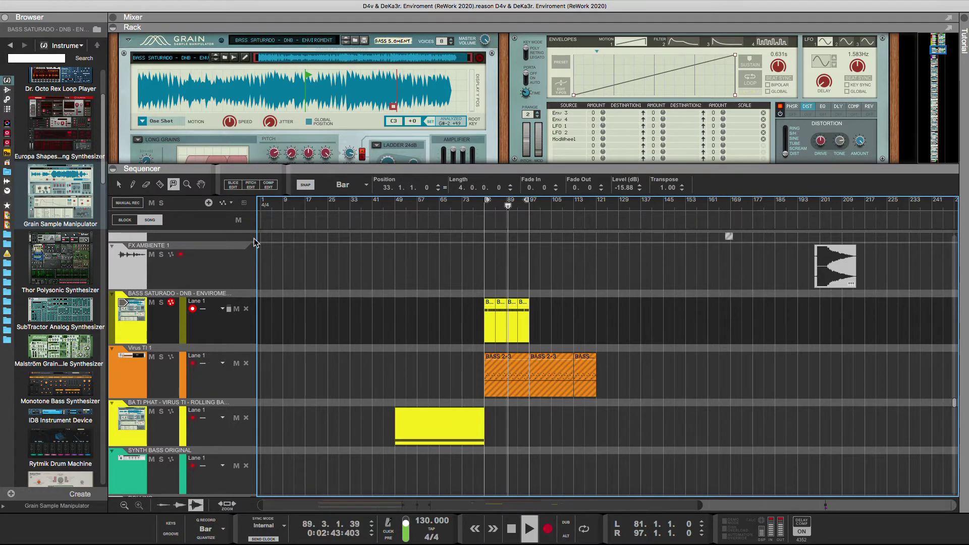
Step: Adjust the master volume of the BASS SATURADO track's Grain device to about 4 dB
click(485, 41)
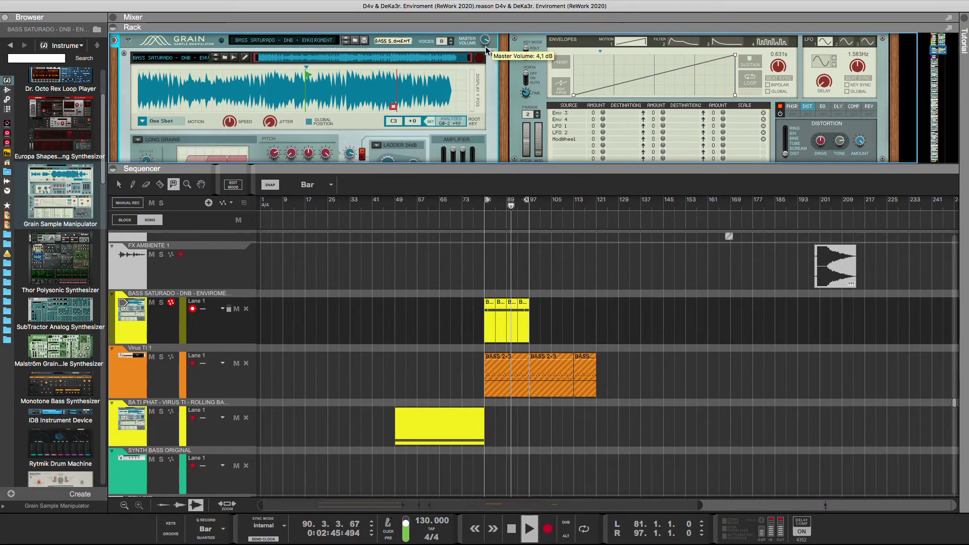
drag(485, 48, 486, 53)
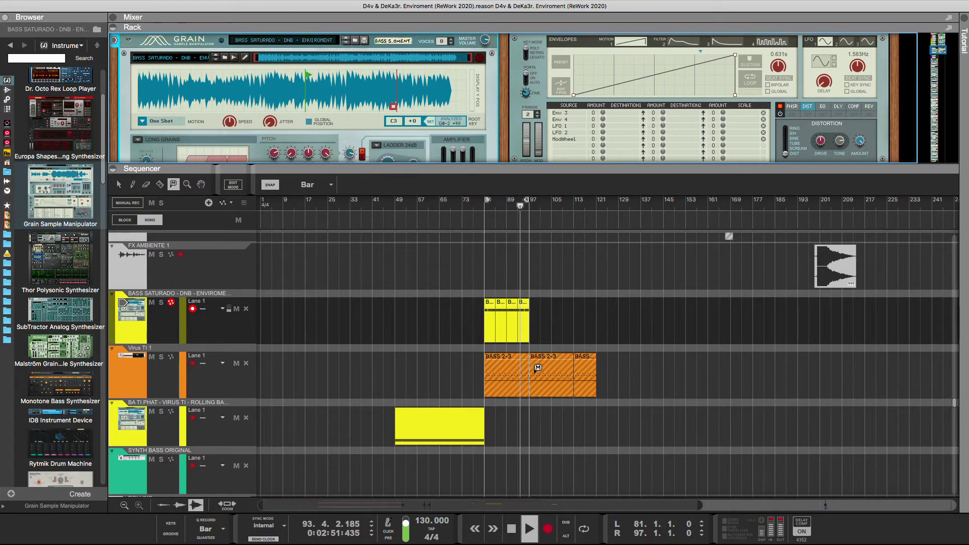
Step: Move the right loop locator to bar 121
scroll(313, 398, down, 5)
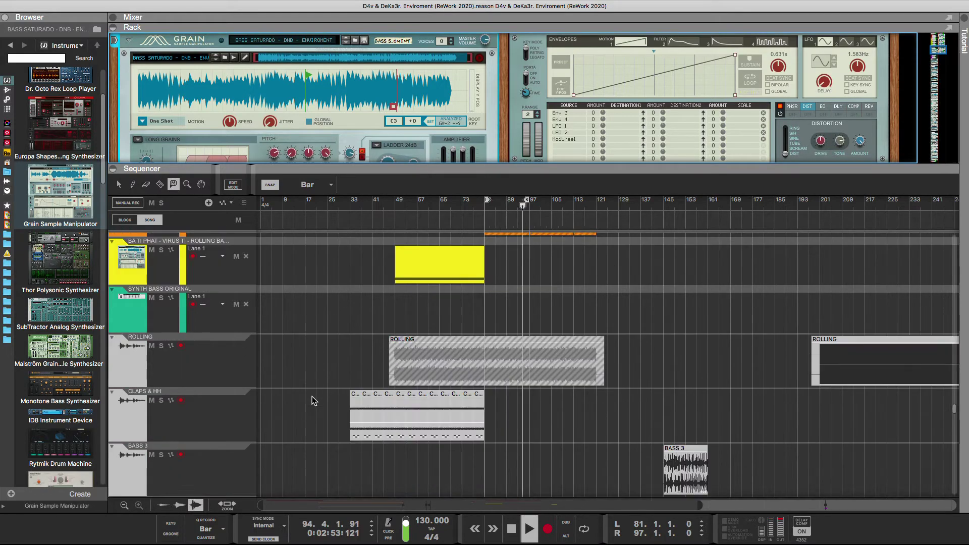
scroll(323, 386, up, 6)
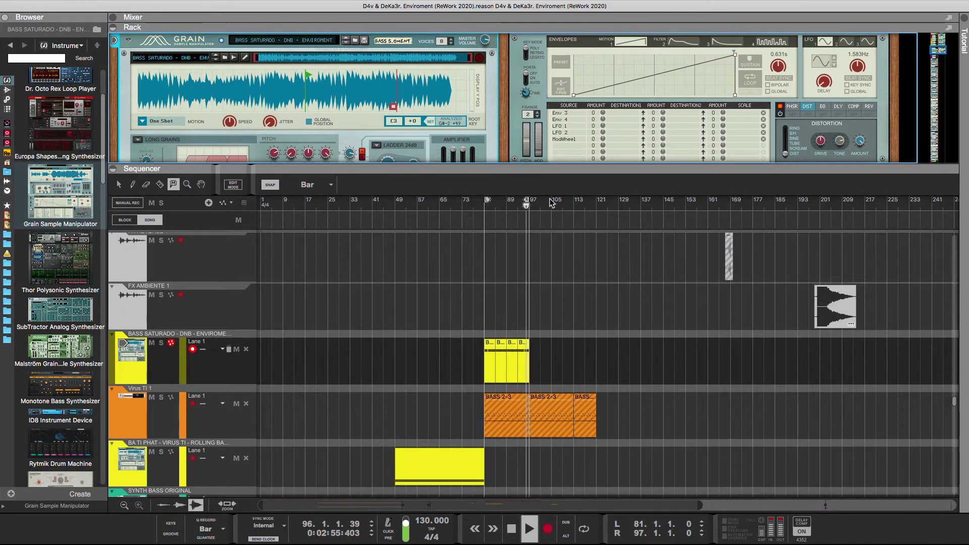
drag(551, 203, 593, 202)
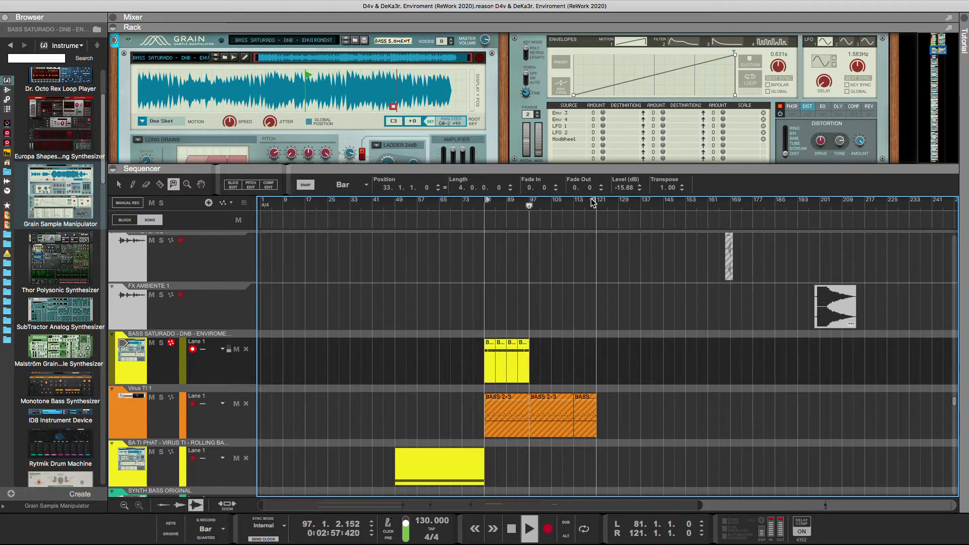
Step: Duplicate the four BASS SATURADO clips twice and delete the last two copies so the bass ends at bar 121
key(q)
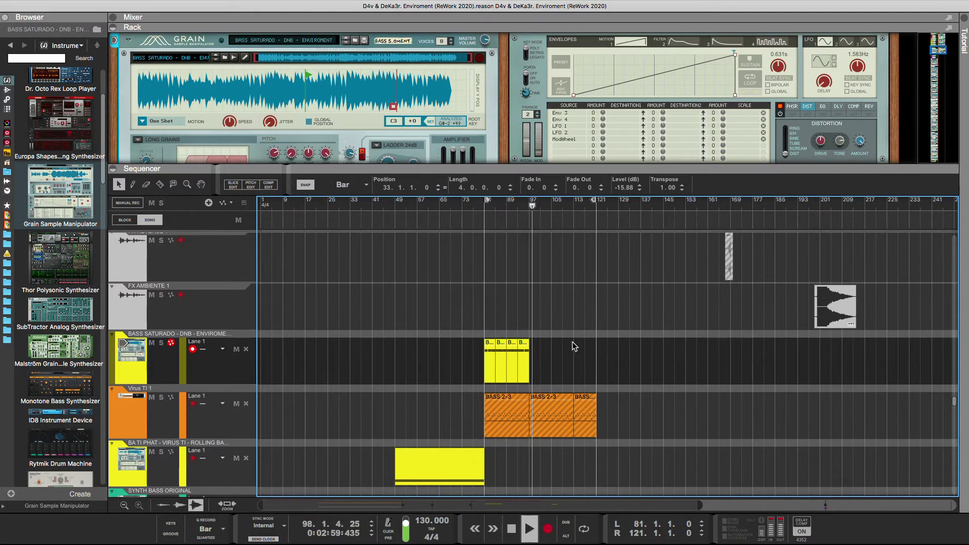
drag(573, 341, 477, 359)
key(ctrl+d)
key(ctrl+d)
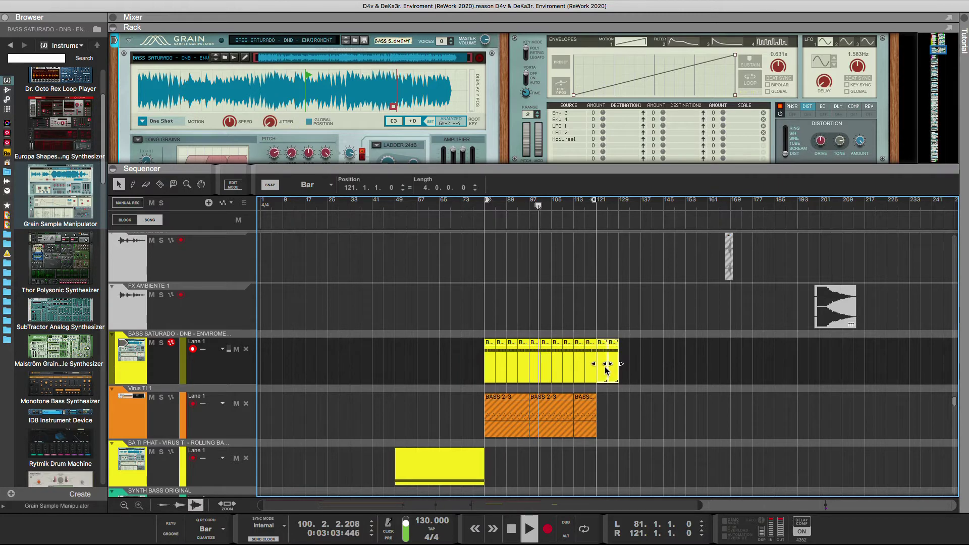
key(Delete)
Step: Replay from about bar 79 and set the VOZ 1 + VOZ 2 +SPACE track's level to about -9.13 dB
click(479, 204)
scroll(523, 303, down, 15)
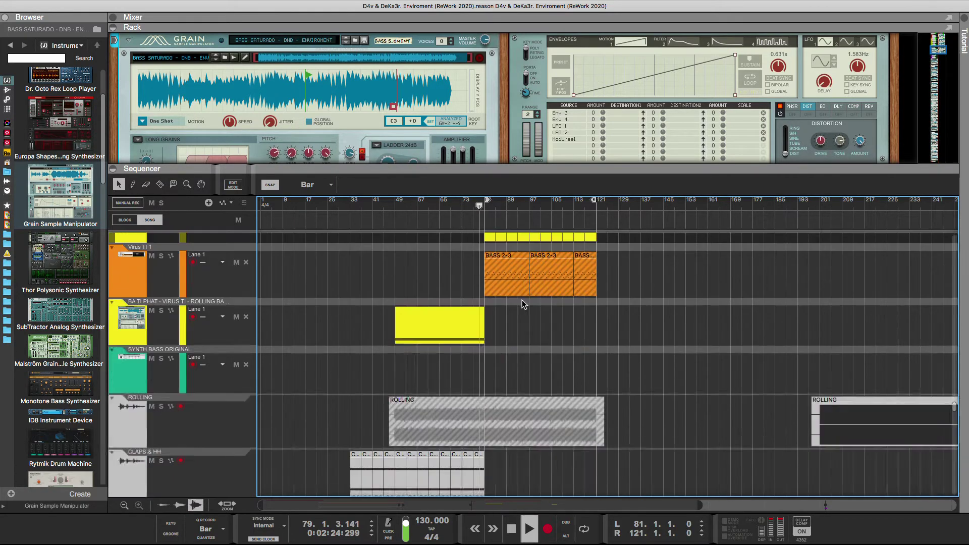
scroll(523, 307, down, 10)
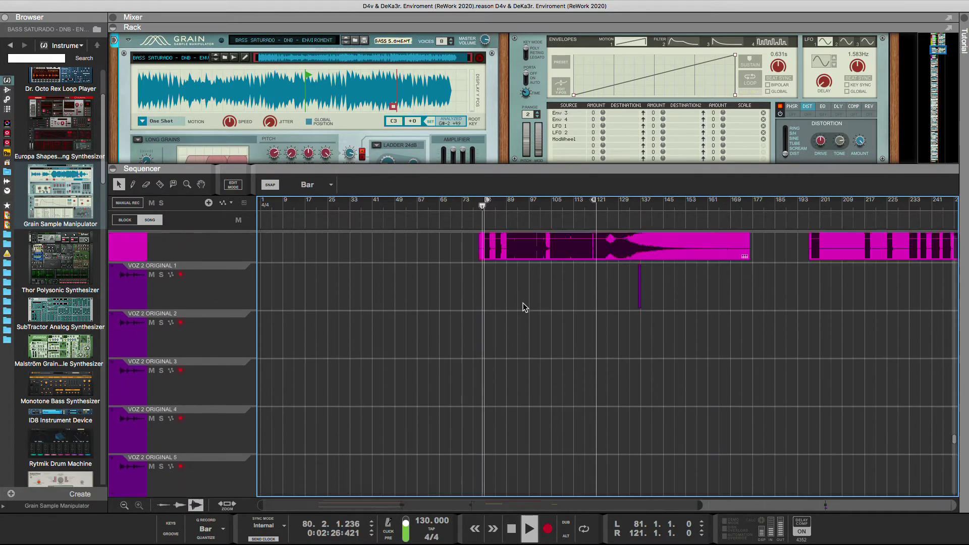
scroll(523, 303, up, 4)
click(213, 401)
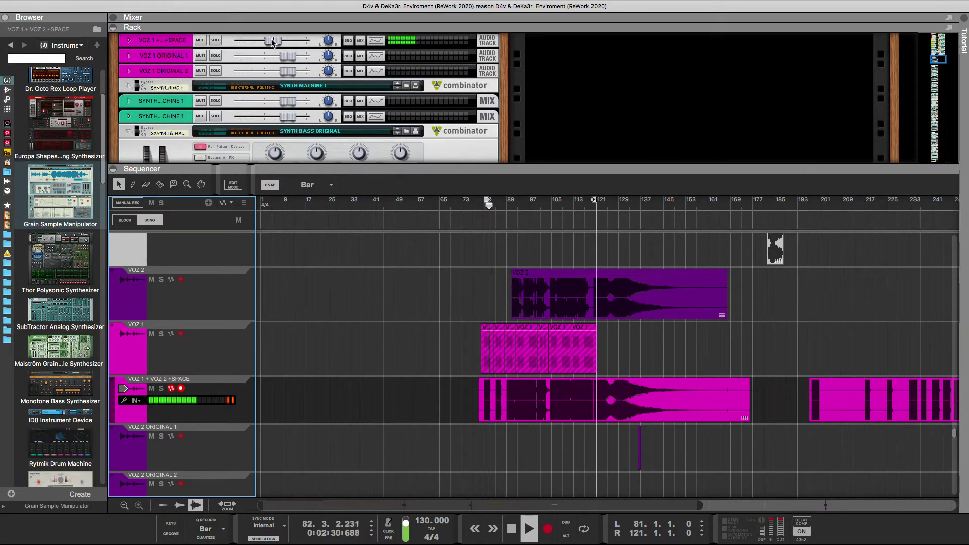
drag(271, 40, 267, 41)
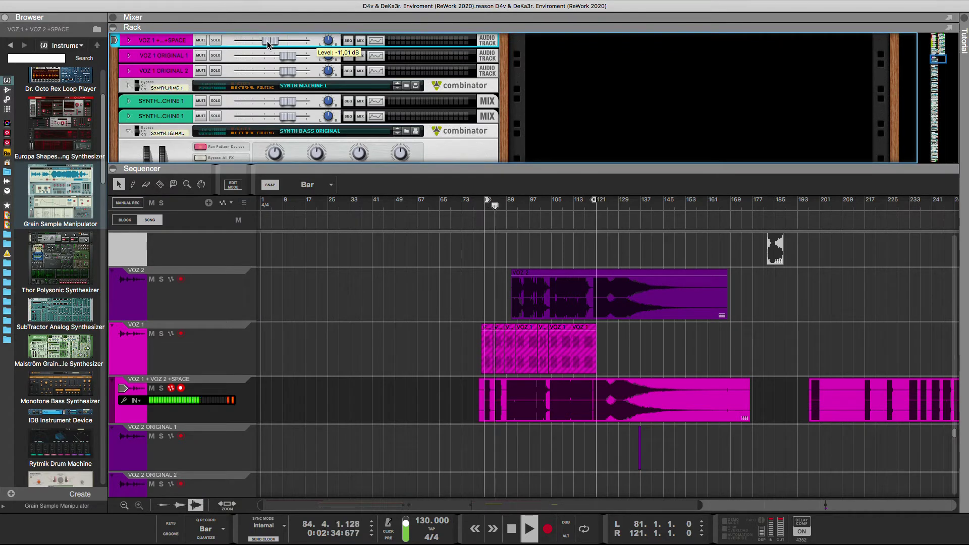
drag(267, 40, 269, 44)
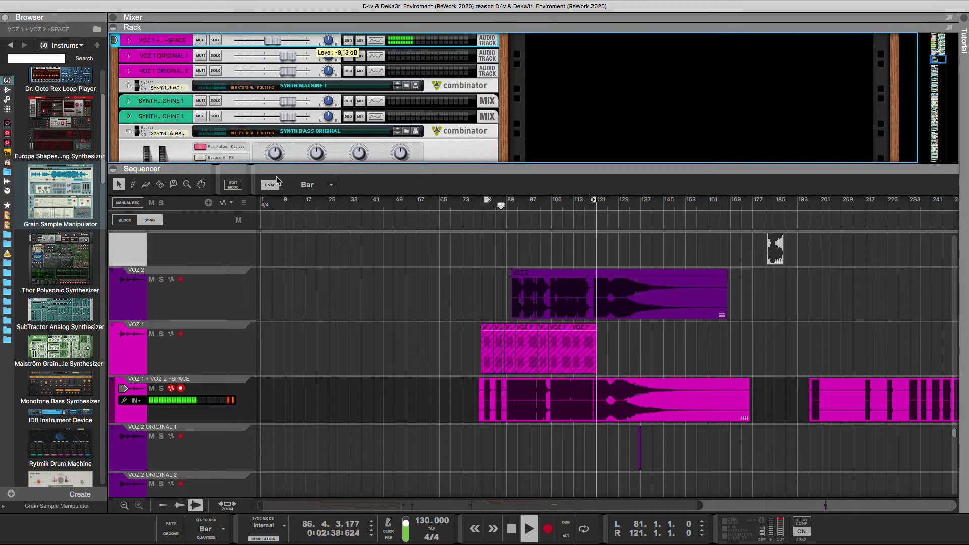
Step: Lower the VOZ 2 track's level to about -16 dB while the section plays
click(233, 288)
scroll(266, 92, up, 3)
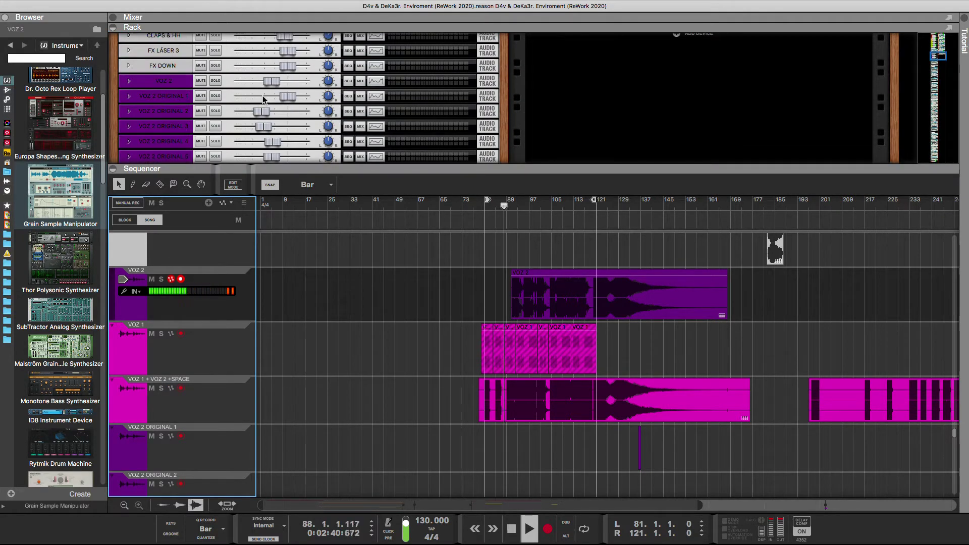
drag(268, 81, 266, 80)
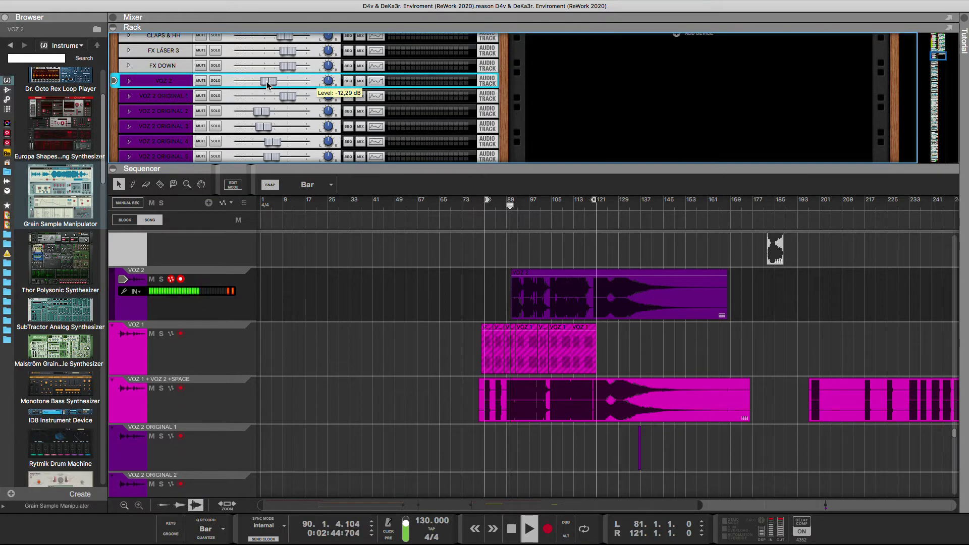
drag(266, 81, 262, 83)
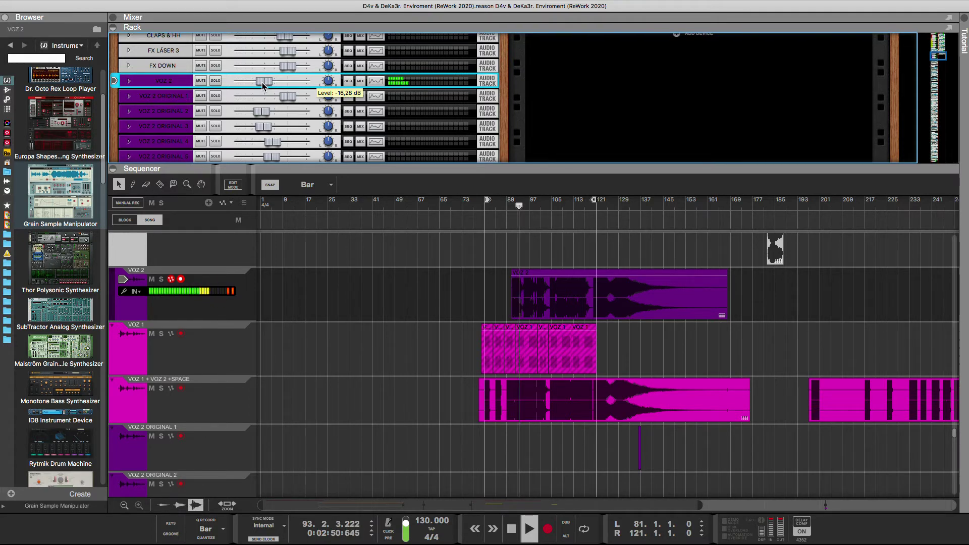
mouse_move(268, 99)
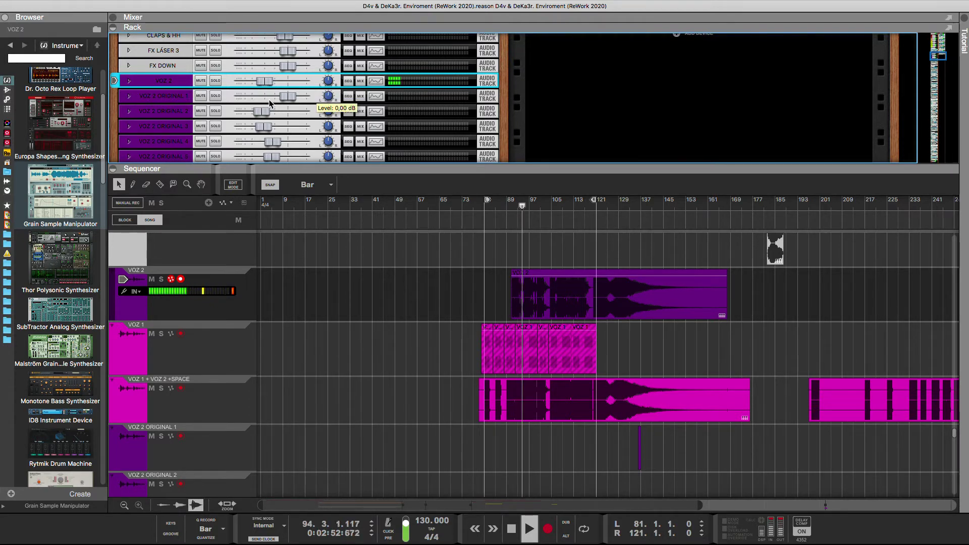
drag(267, 85, 268, 85)
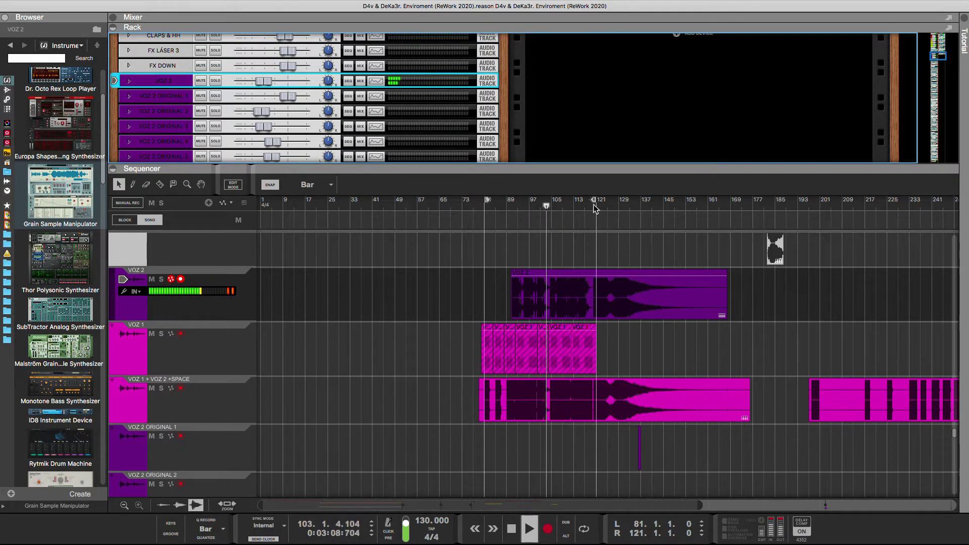
Step: Look through the bass and effects tracks for clips around the current playback position
scroll(631, 262, down, 10)
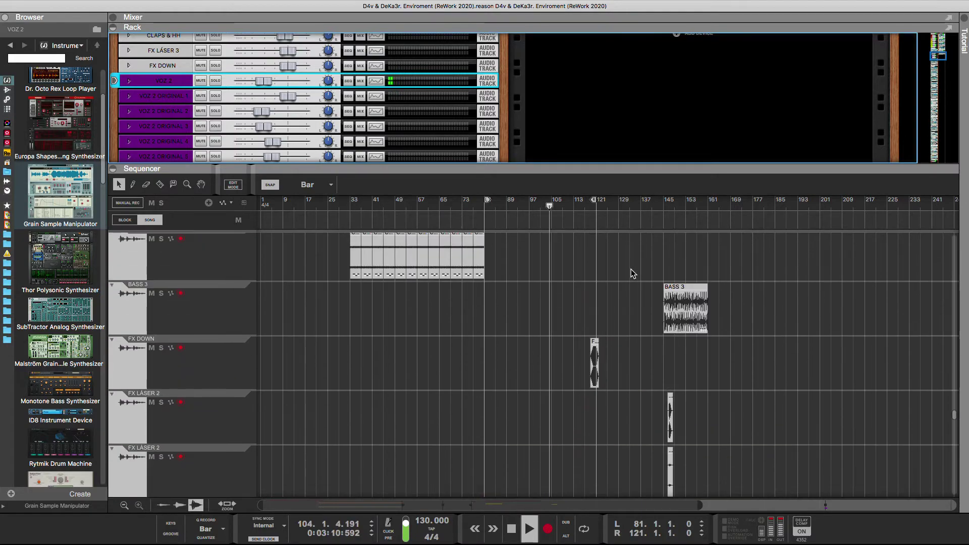
scroll(631, 271, down, 3)
scroll(625, 262, up, 3)
scroll(629, 252, down, 3)
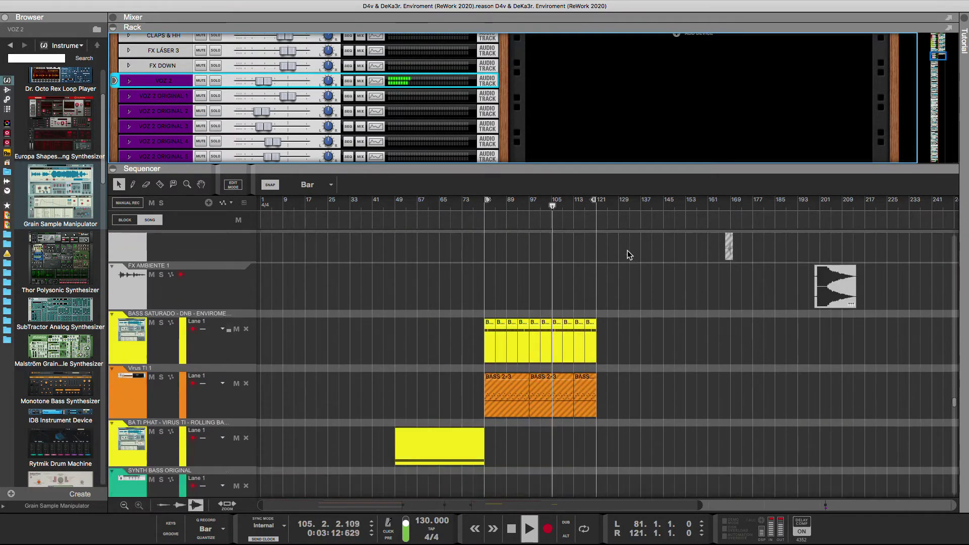
scroll(627, 250, up, 3)
scroll(291, 77, down, 3)
scroll(291, 77, up, 1)
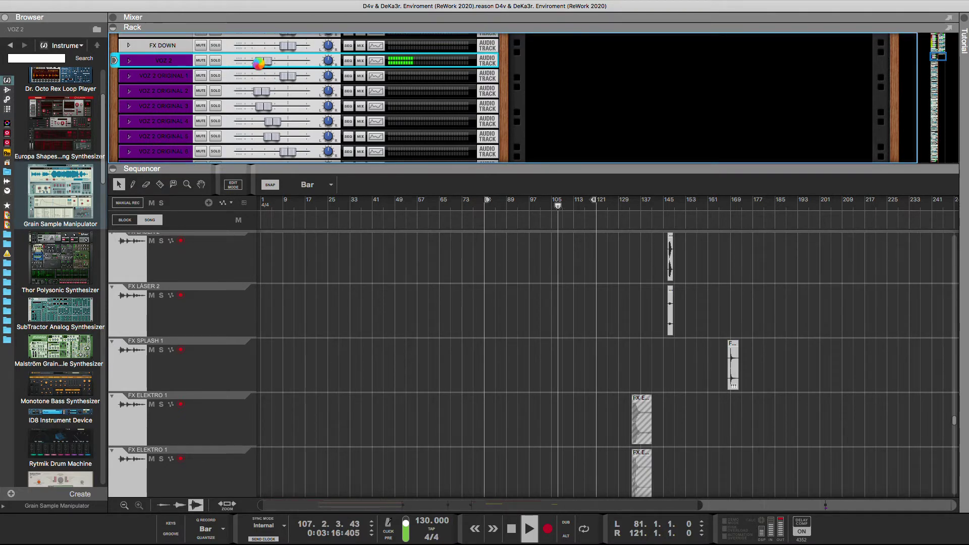
Step: Fine-tune the VOZ 2 track's level slightly lower
mouse_move(259, 65)
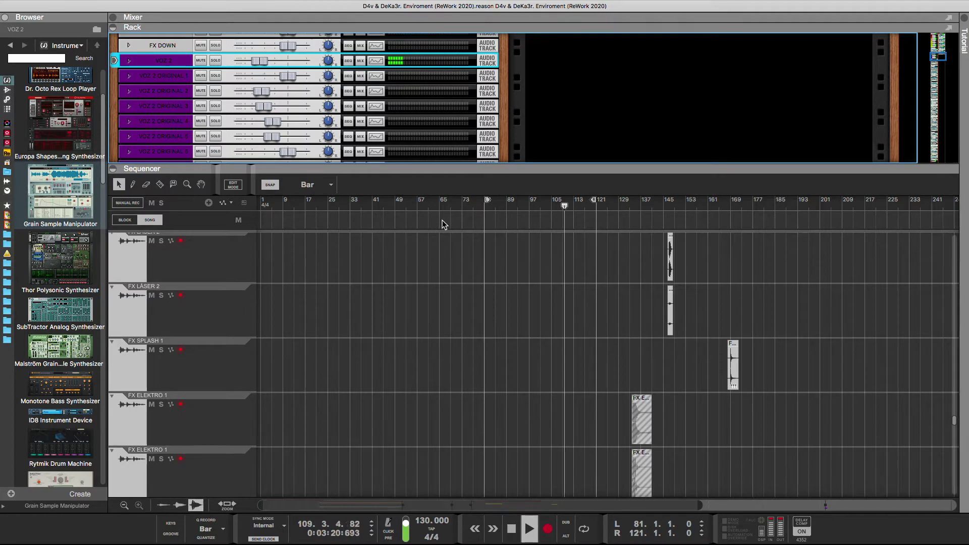
scroll(493, 286, down, 5)
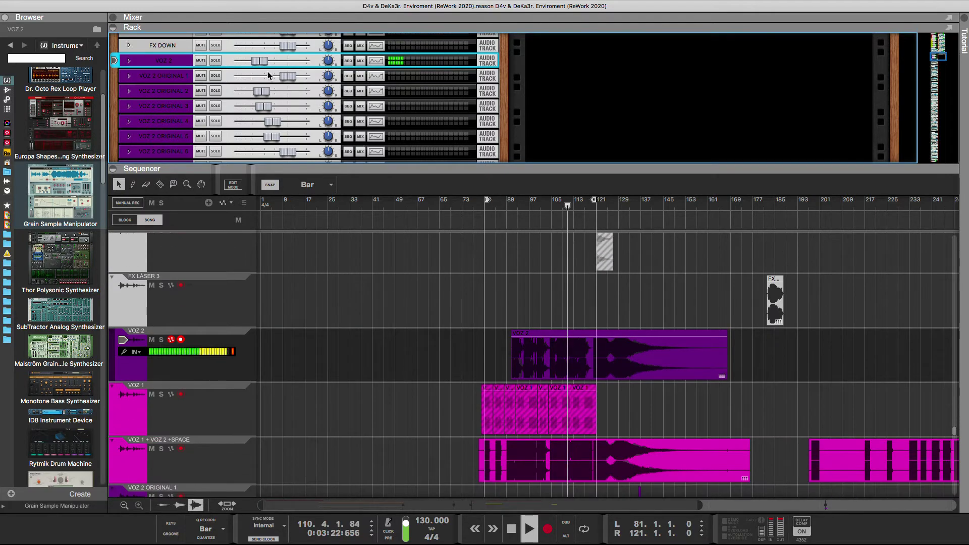
drag(262, 60, 264, 61)
scroll(265, 60, up, 1)
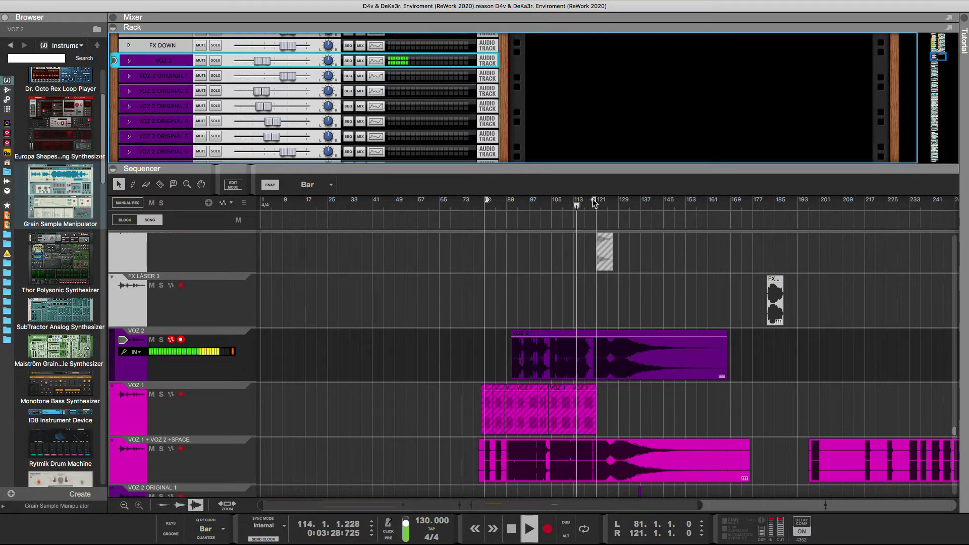
Step: Set the loop range from bar 121 to bar 169 and enlarge the sequencer area over the rack
drag(595, 202, 729, 213)
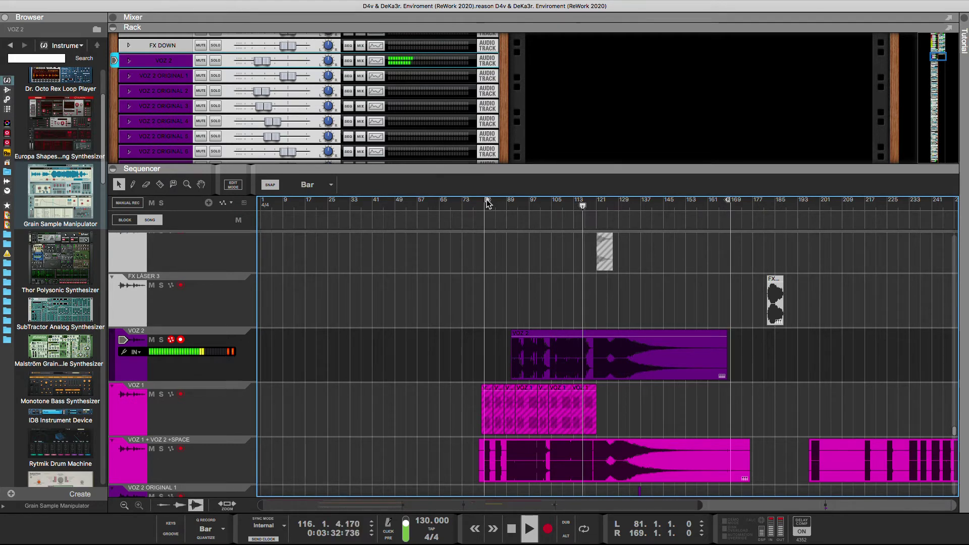
drag(487, 202, 598, 203)
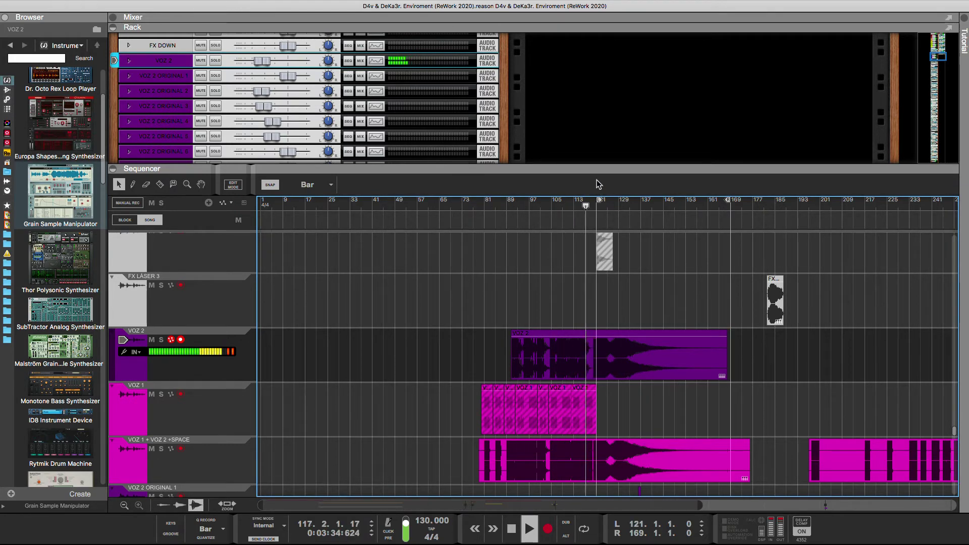
drag(594, 170, 582, 103)
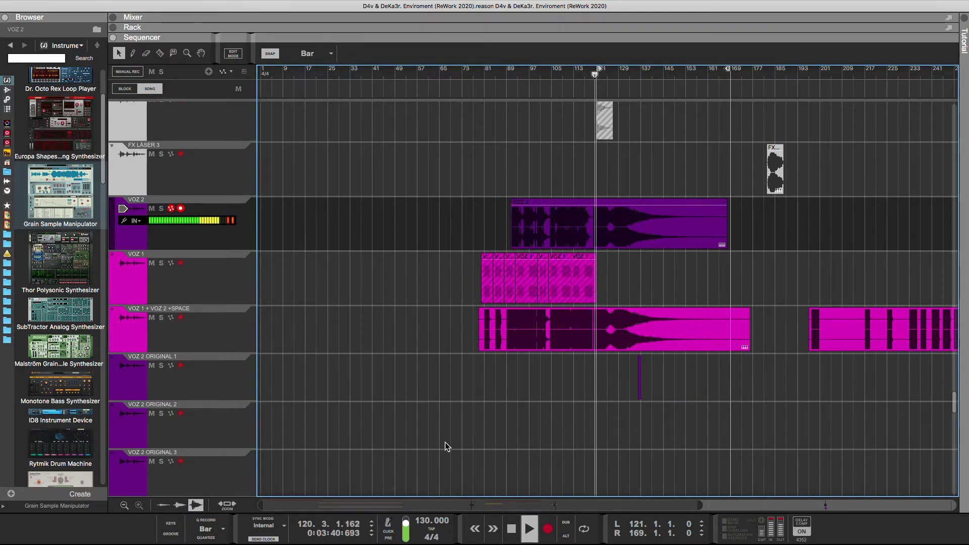
Step: Delete the short clip near bar 136 on the VOZ 2 ORIGINAL 1 track
scroll(537, 442, down, 5)
scroll(536, 442, up, 3)
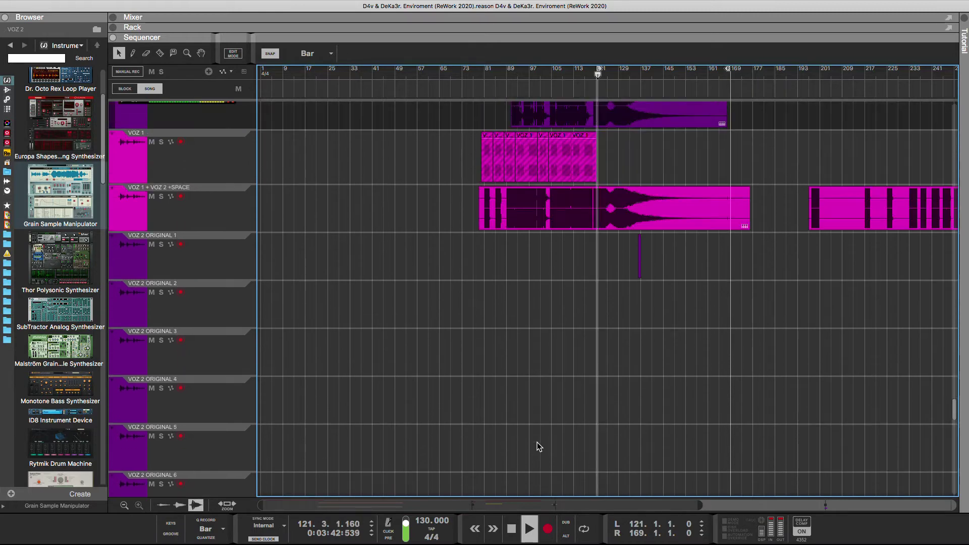
scroll(537, 442, up, 3)
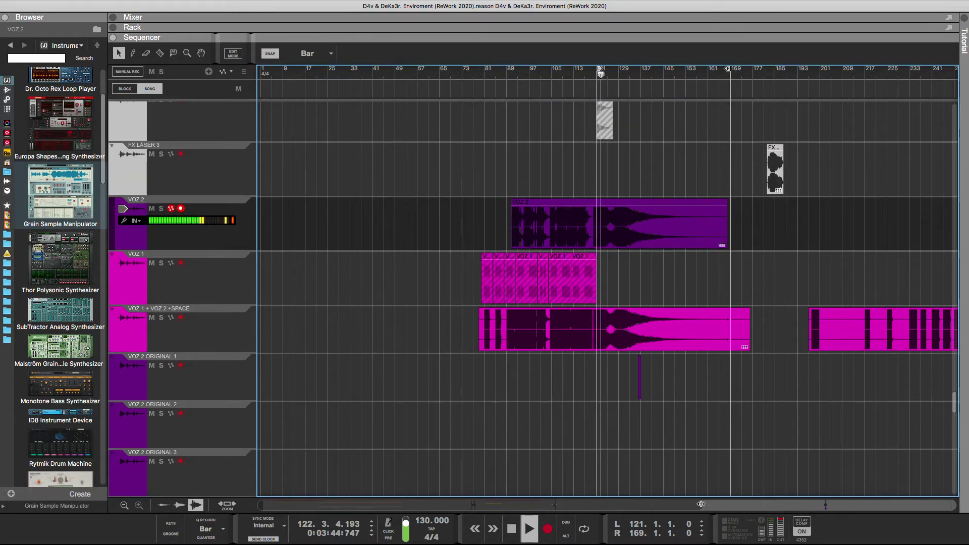
drag(700, 504, 522, 504)
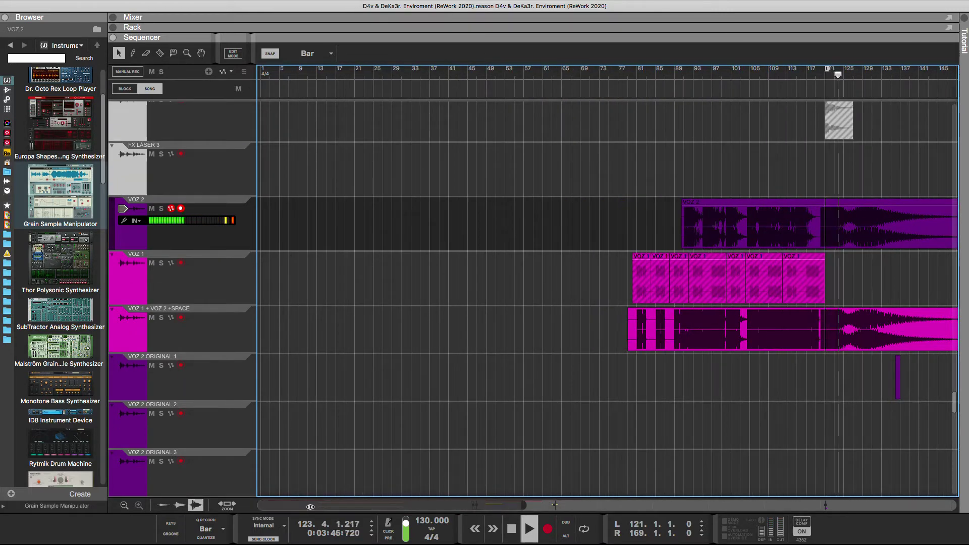
drag(310, 506, 467, 505)
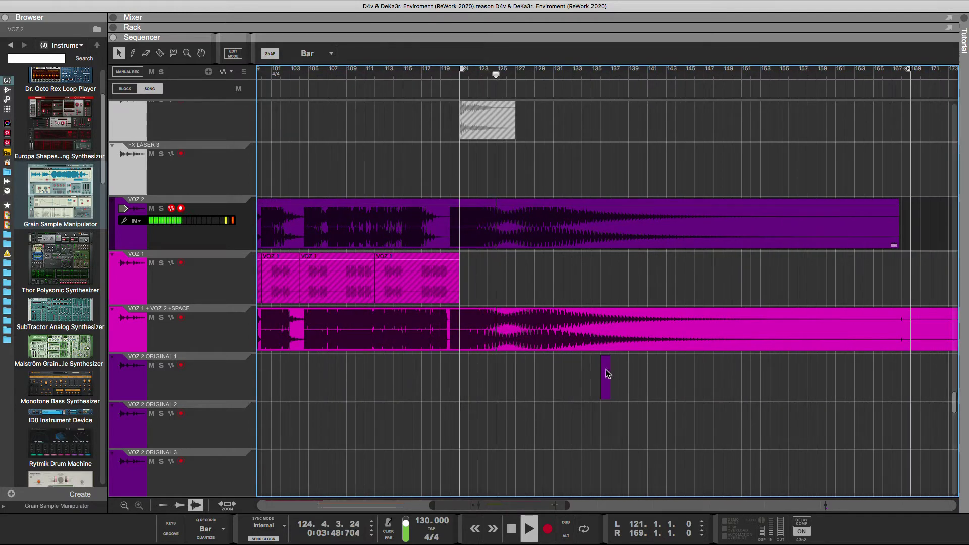
drag(605, 373, 604, 376)
key(Delete)
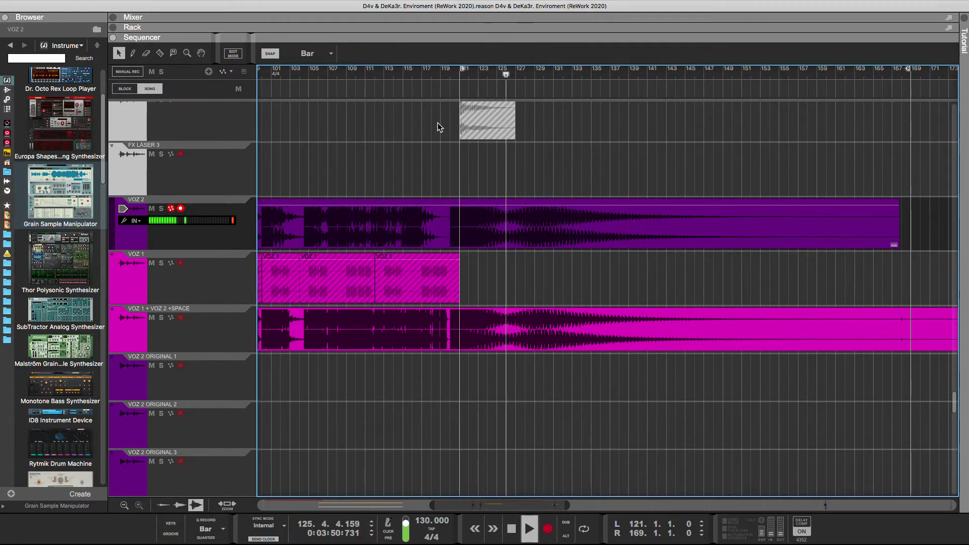
Step: Replay the transition into bar 121 and unmute the FX CRUSHER + EXPL 1 clip there
click(441, 72)
scroll(522, 204, up, 10)
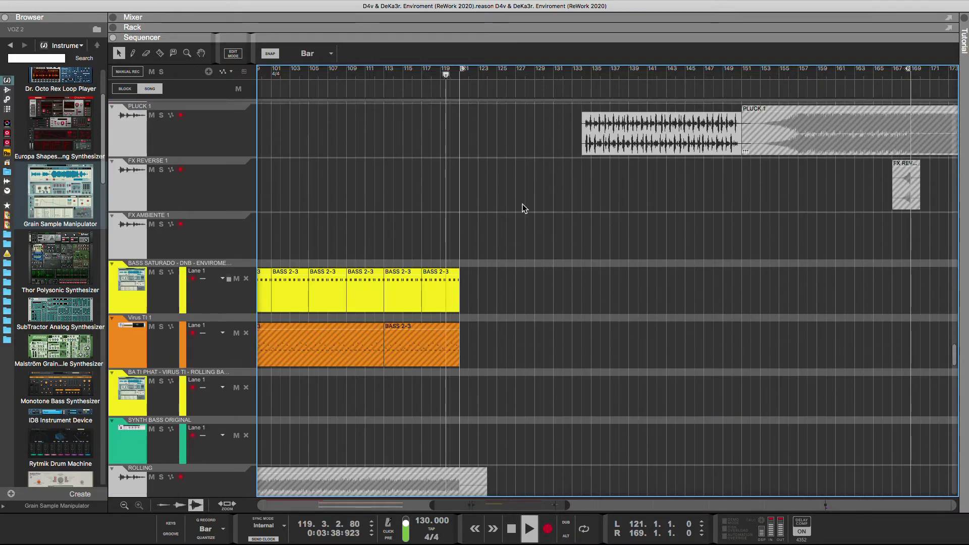
scroll(522, 205, up, 15)
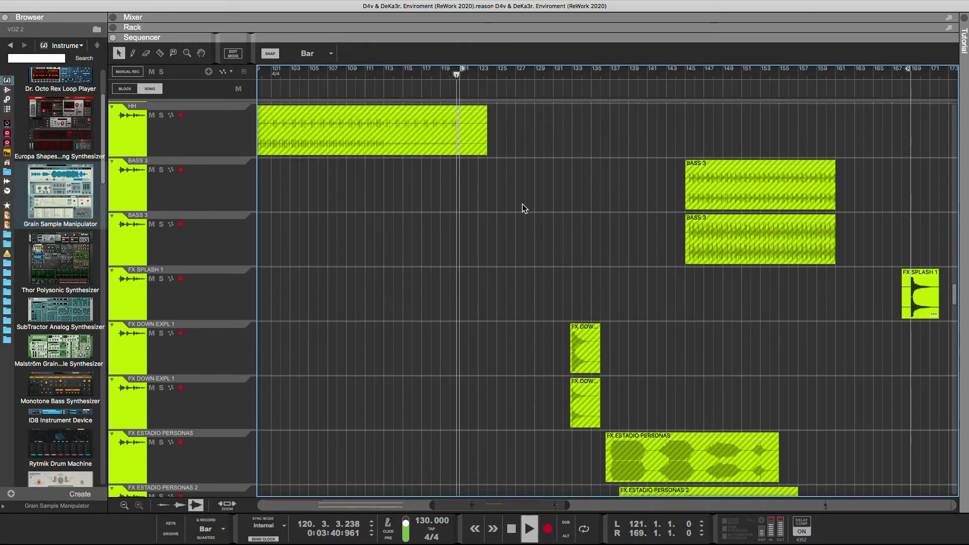
scroll(522, 204, up, 15)
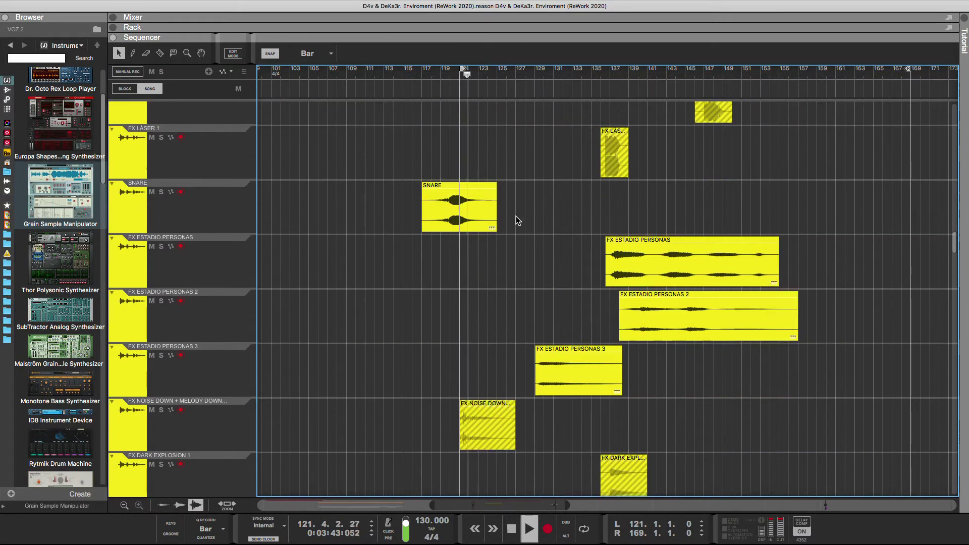
scroll(515, 217, up, 15)
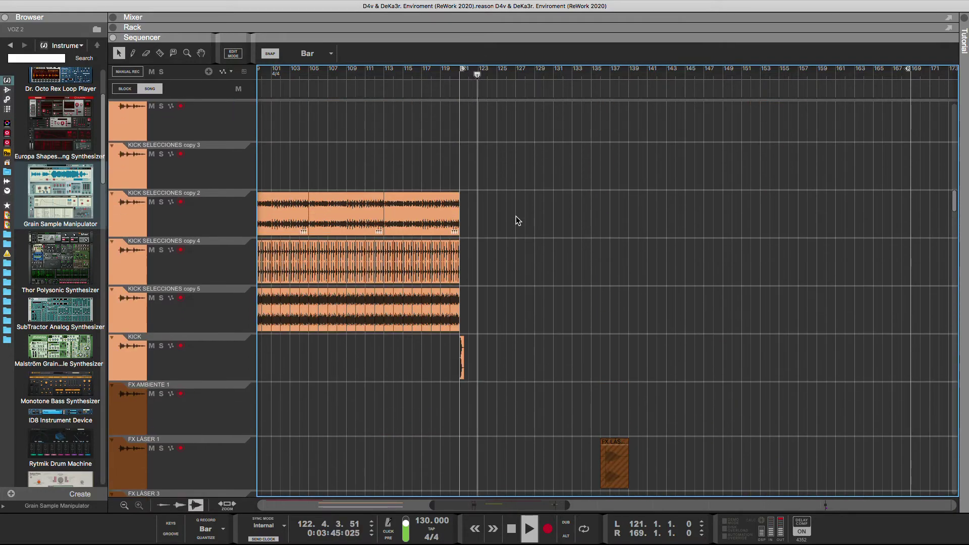
scroll(516, 218, up, 10)
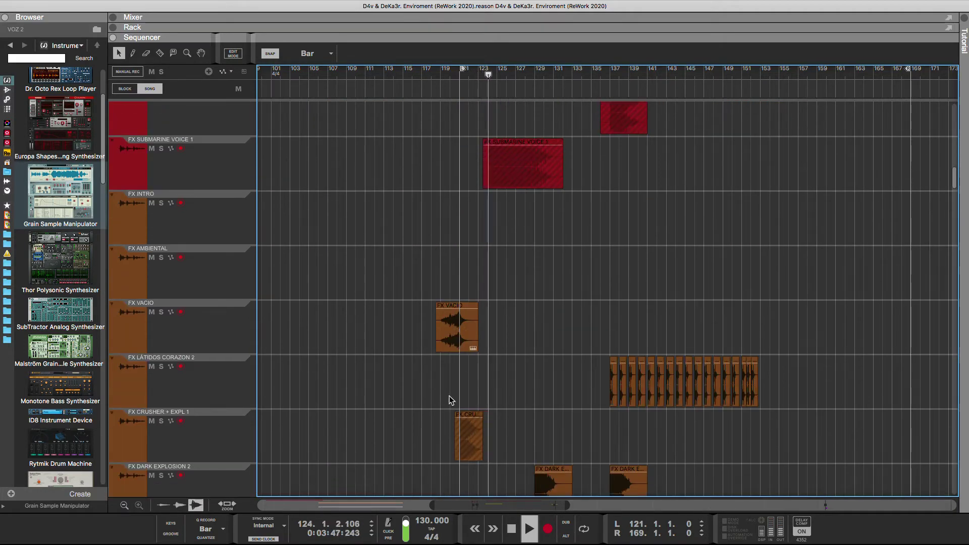
click(432, 75)
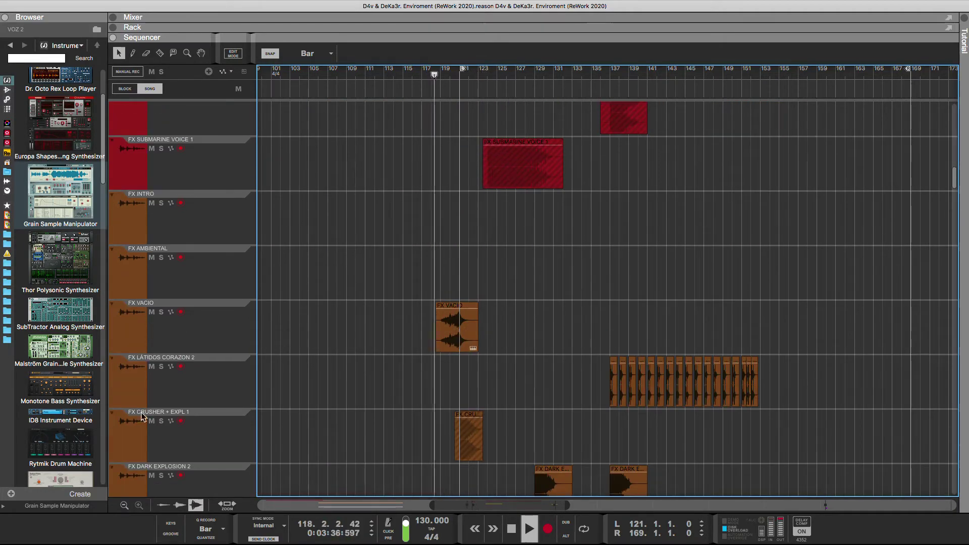
key(t)
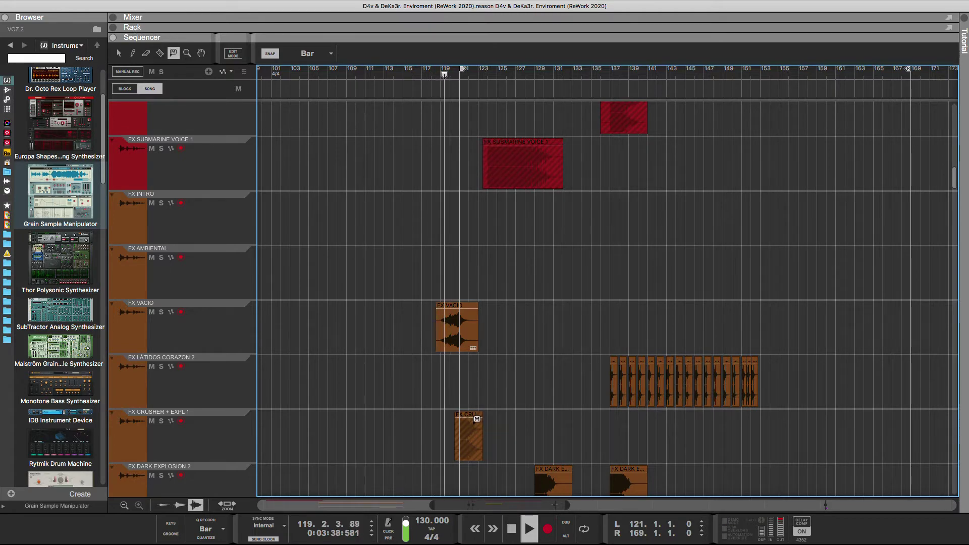
click(476, 418)
key(q)
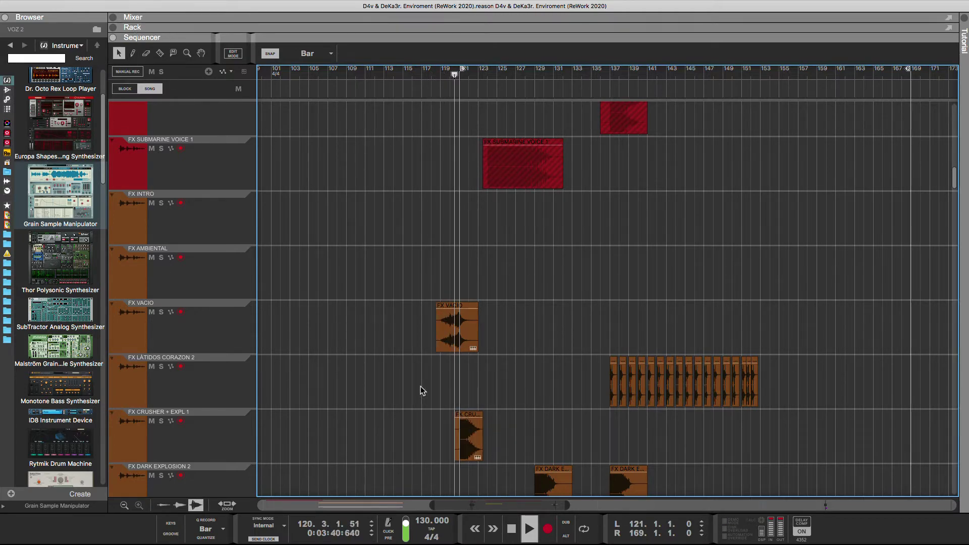
Step: Audition the FX CRUSHER + EXPL 1 track soloed around bar 121, and replay it unsoloed with the full mix
click(477, 437)
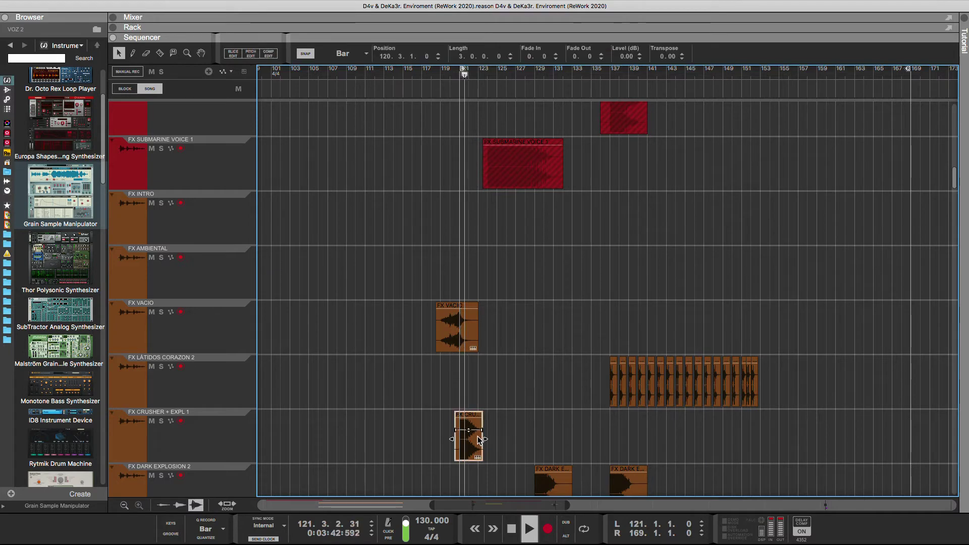
click(161, 421)
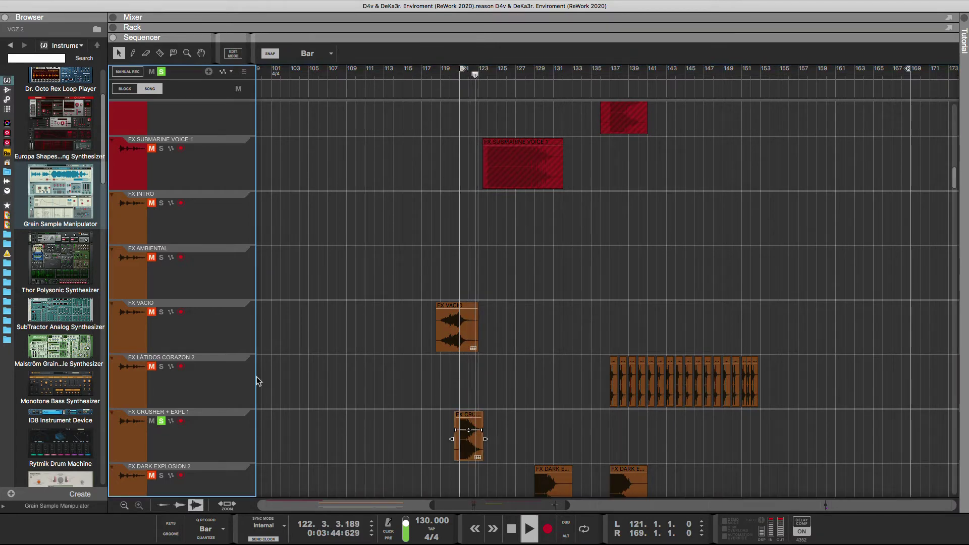
click(459, 72)
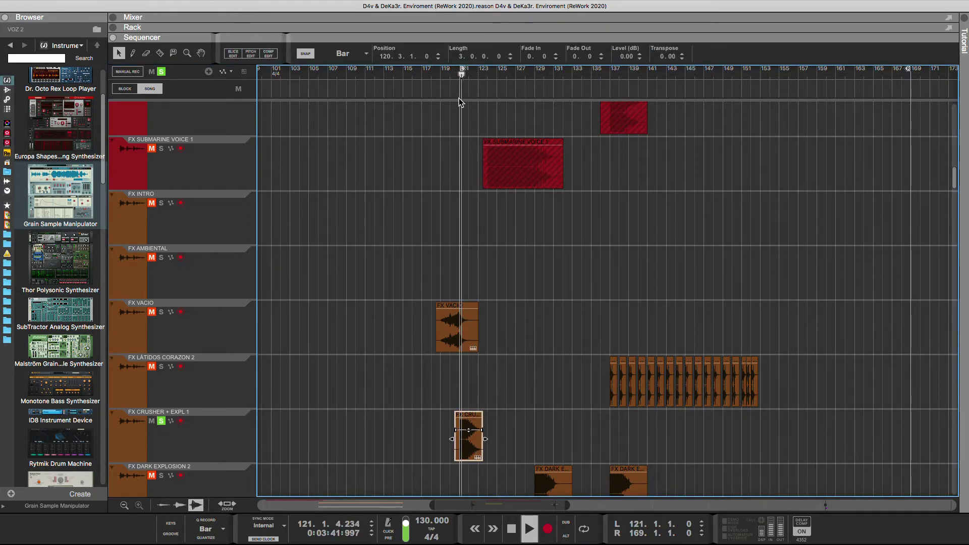
click(161, 421)
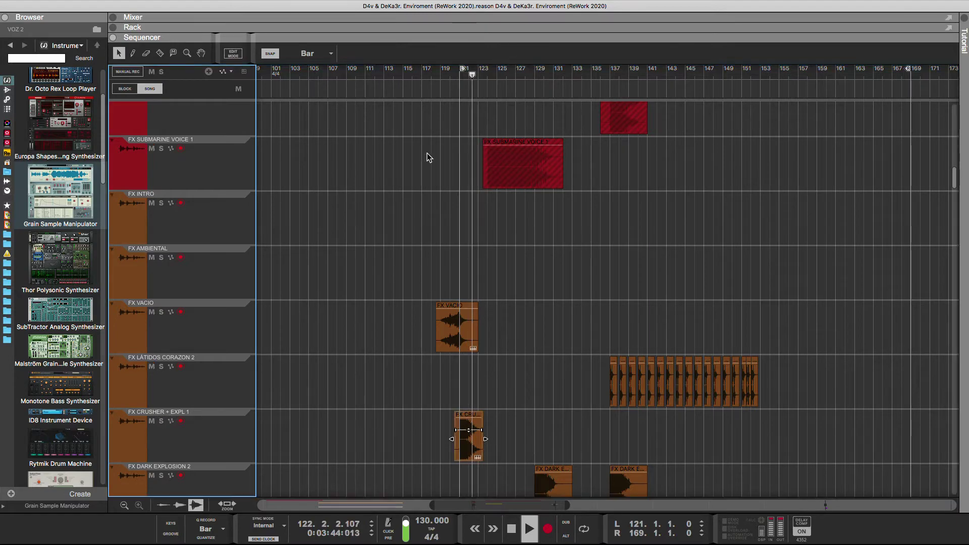
click(457, 75)
Step: Extend the FX CRUSHER + EXPL 1 clip's end to a length of 4.2.0.0 and set its level to 0.35 dB
scroll(516, 257, down, 5)
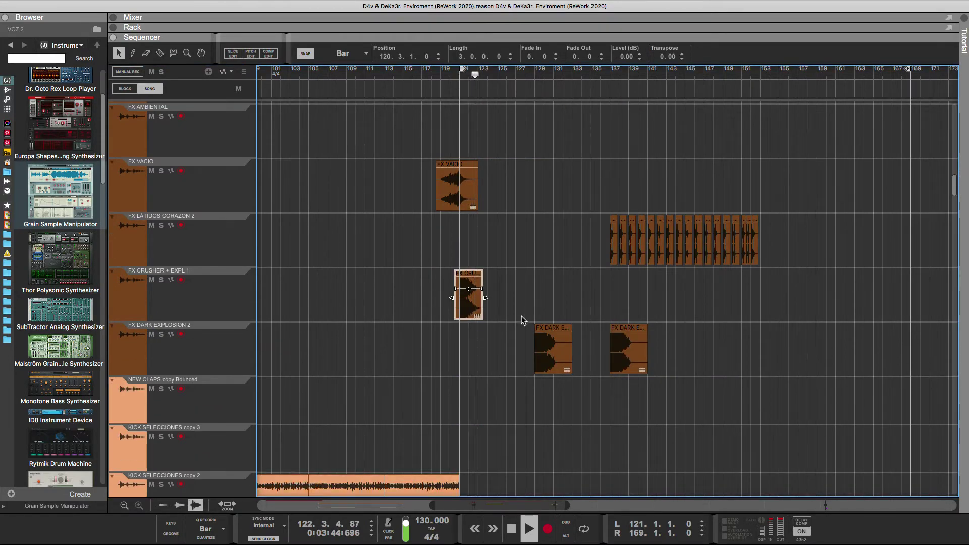
drag(469, 288, 500, 298)
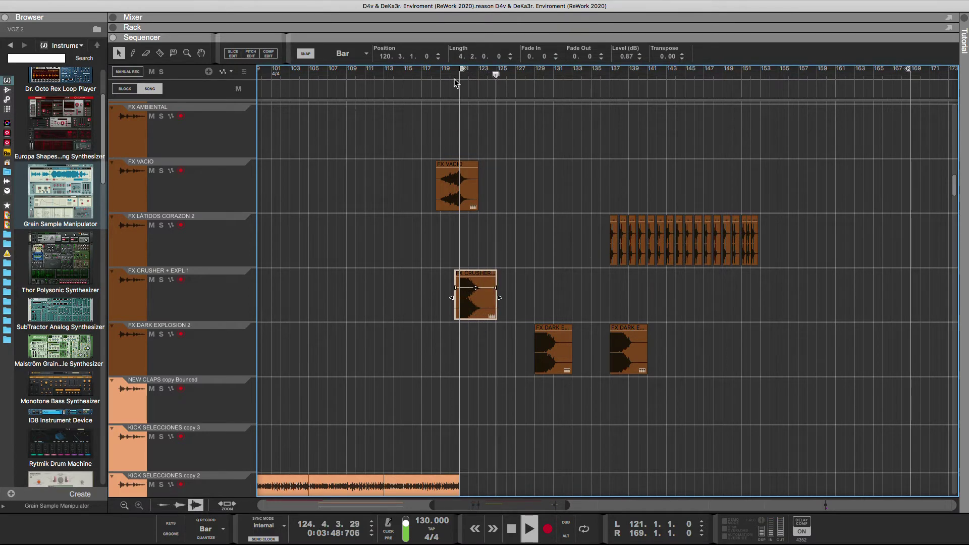
key(KP_1)
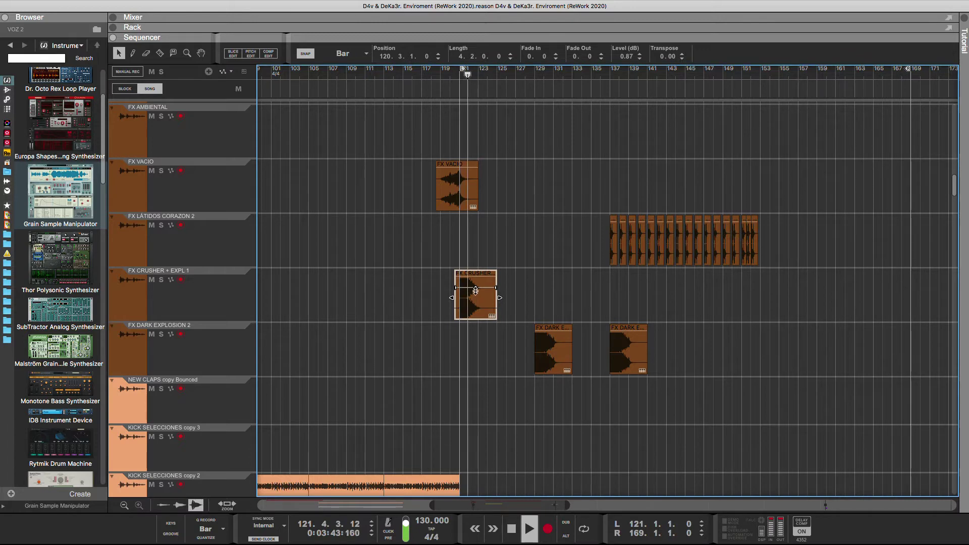
drag(475, 288, 475, 292)
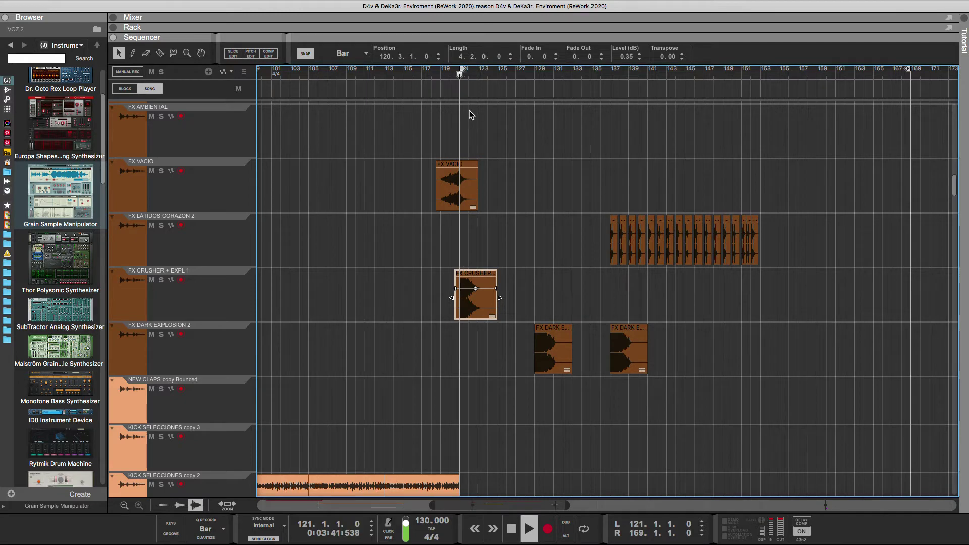
Step: Unmute the FX SUBMARINE VOICE 1 clip near bar 123 to audition it in the mix, and mute it again
scroll(524, 191, up, 10)
scroll(524, 191, up, 4)
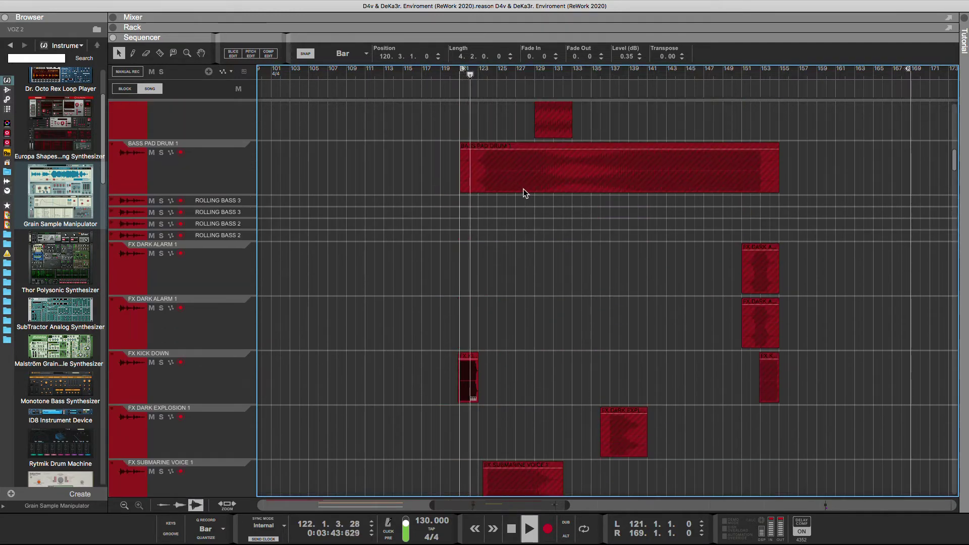
scroll(520, 184, down, 6)
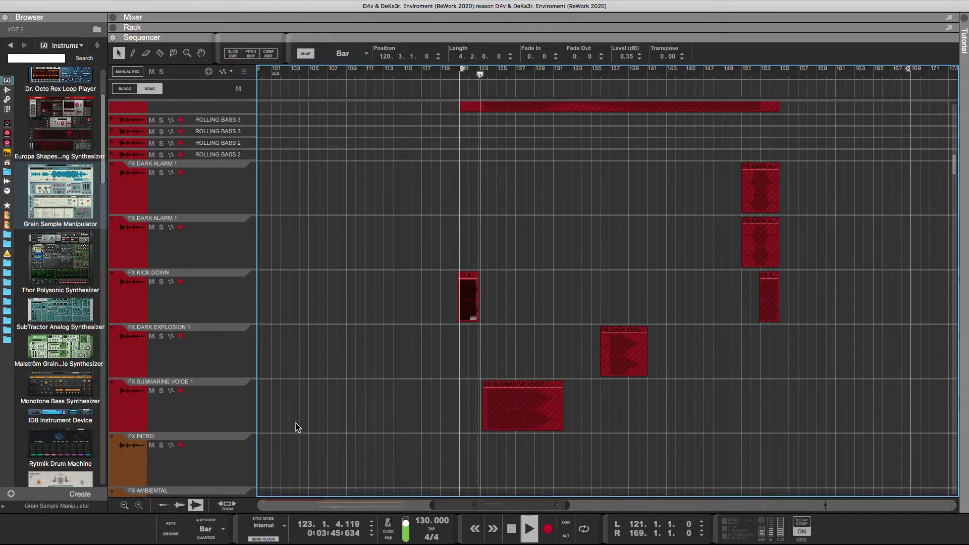
key(t)
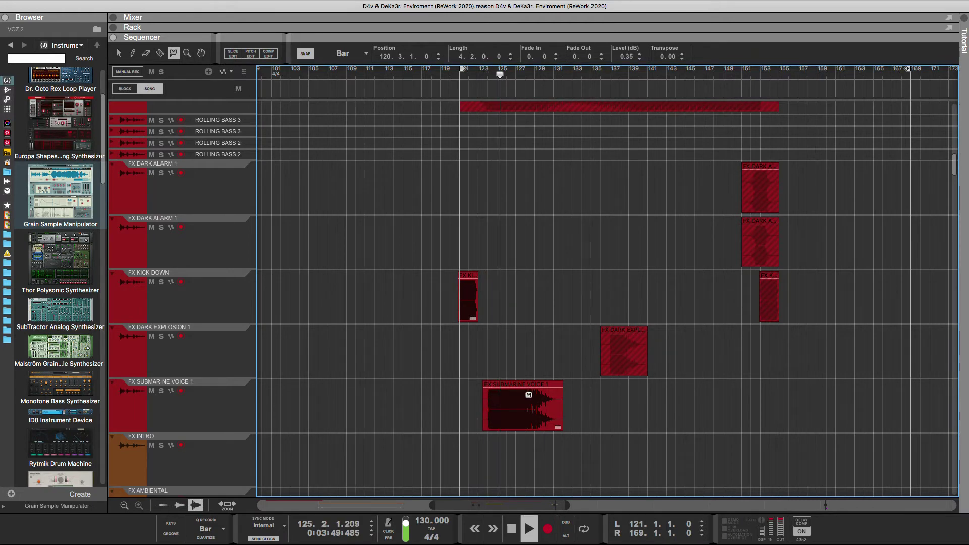
click(400, 389)
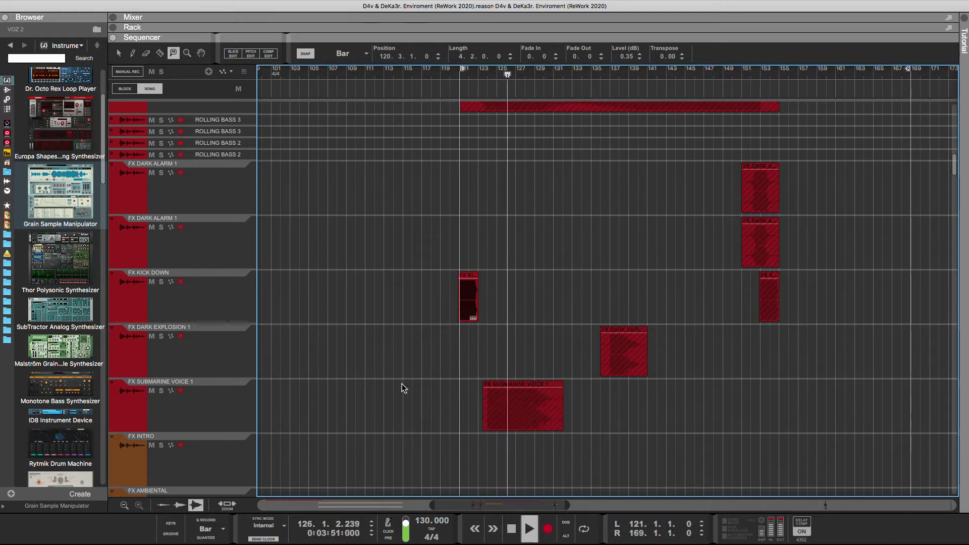
Step: Delete the FX SUBMARINE VOICE 1 track
click(193, 402)
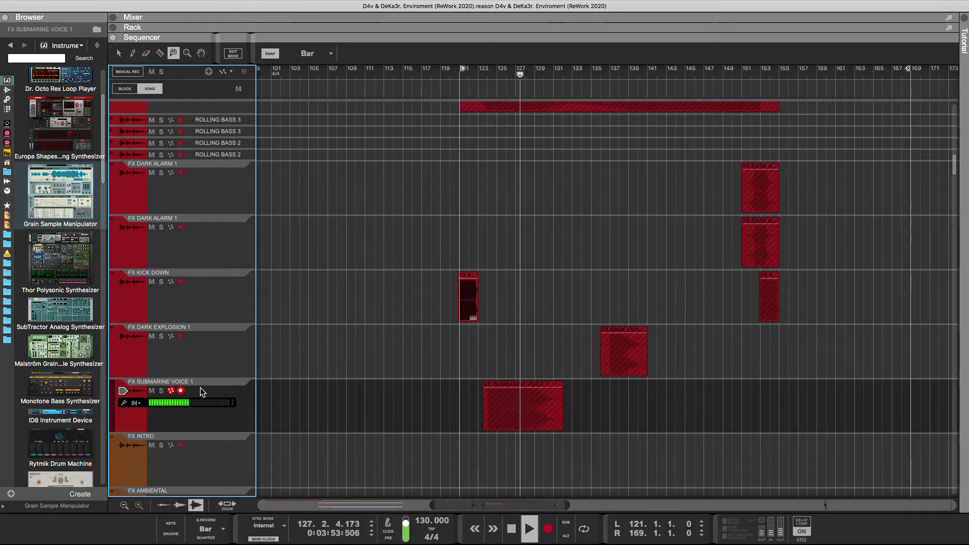
key(Delete)
key(Escape)
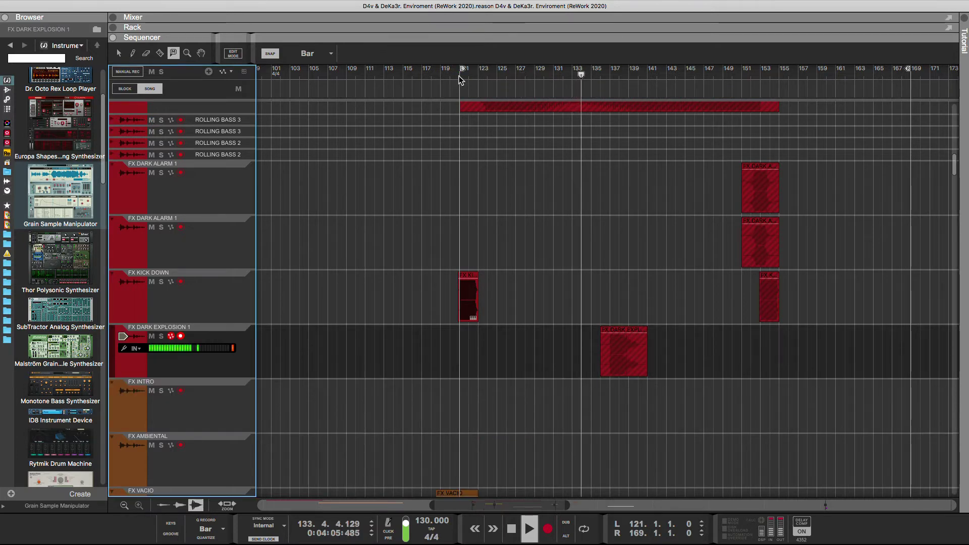
Step: Unmute the BASS PAD DRUM 1 clip at bar 121 to audition it during playback, and mute it again
scroll(571, 382, up, 1)
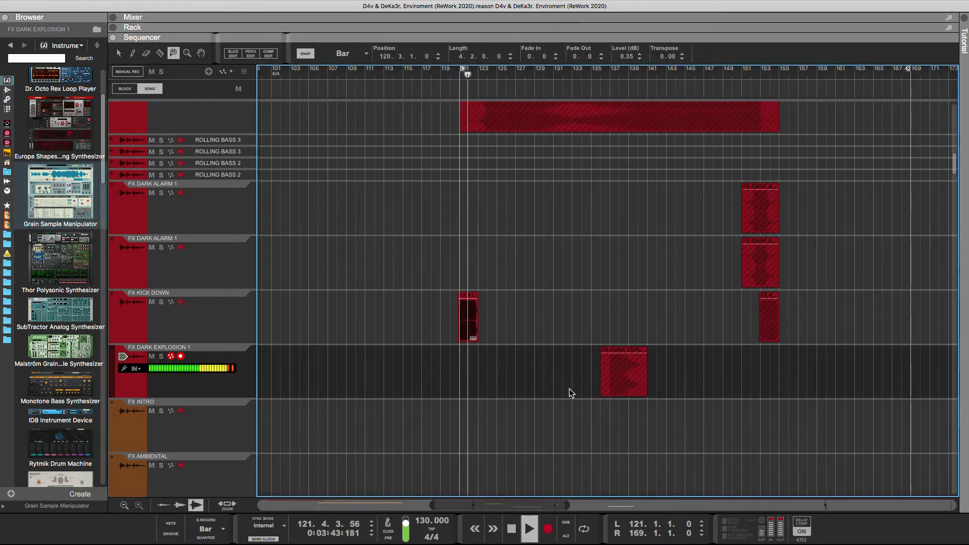
scroll(525, 294, up, 1)
scroll(532, 295, up, 5)
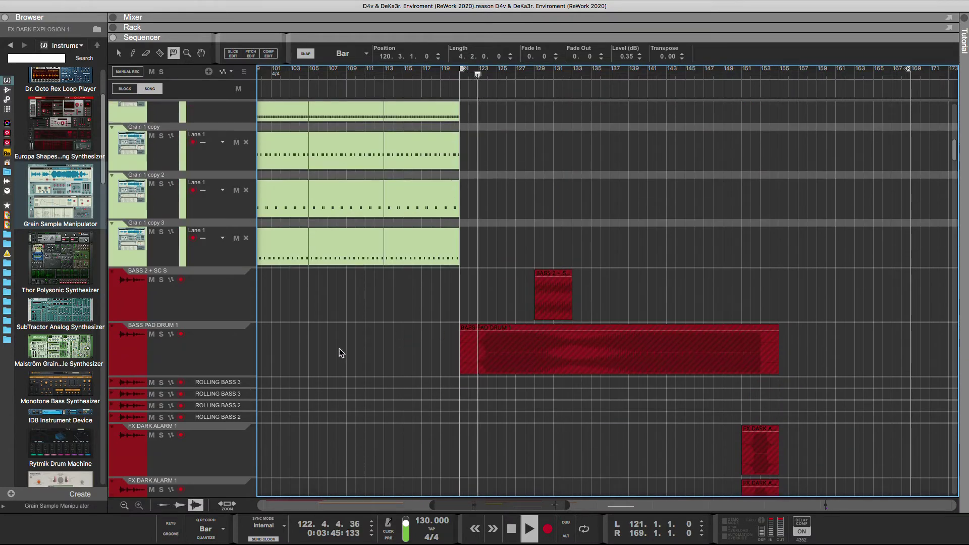
click(524, 353)
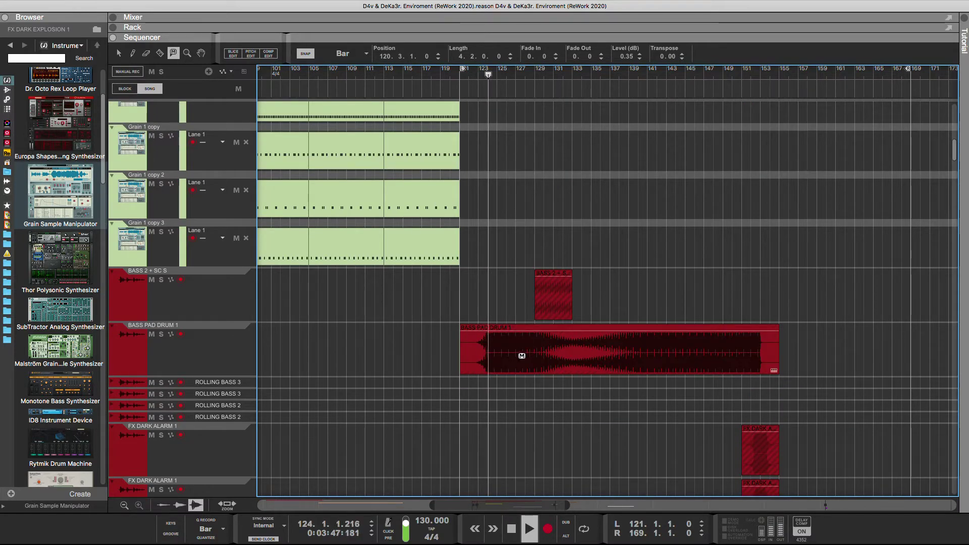
click(454, 341)
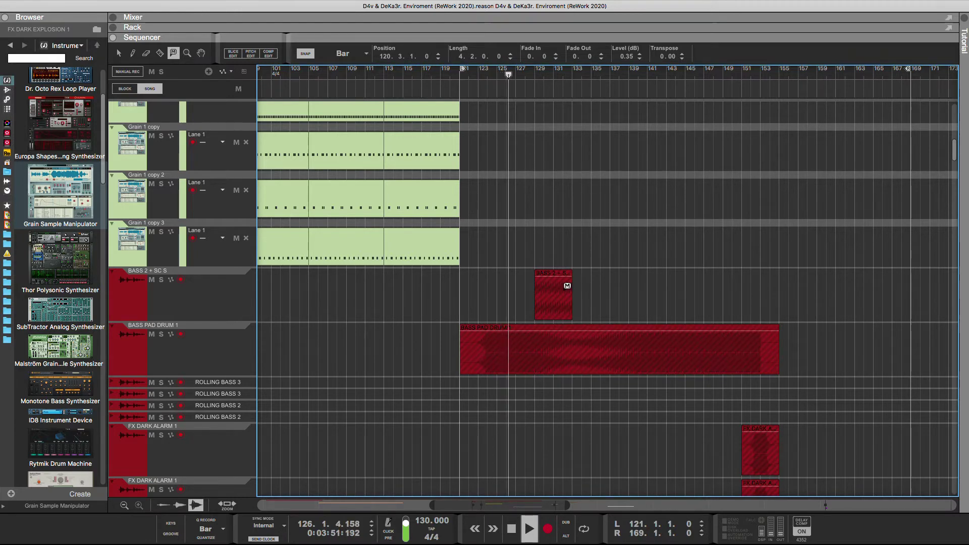
Step: Unmute the BASS 2 + SC S clip at bar 129 to audition it during playback, and mute it again
click(564, 282)
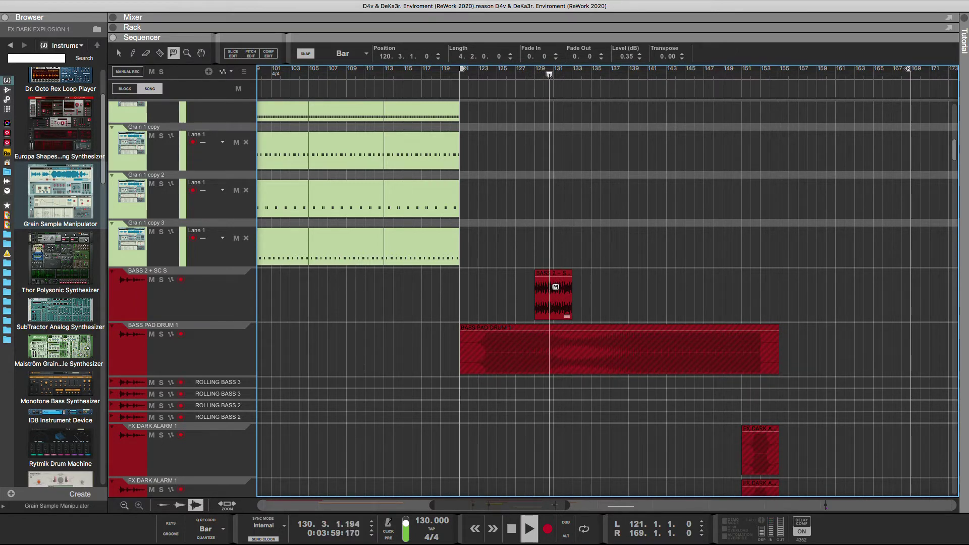
click(556, 287)
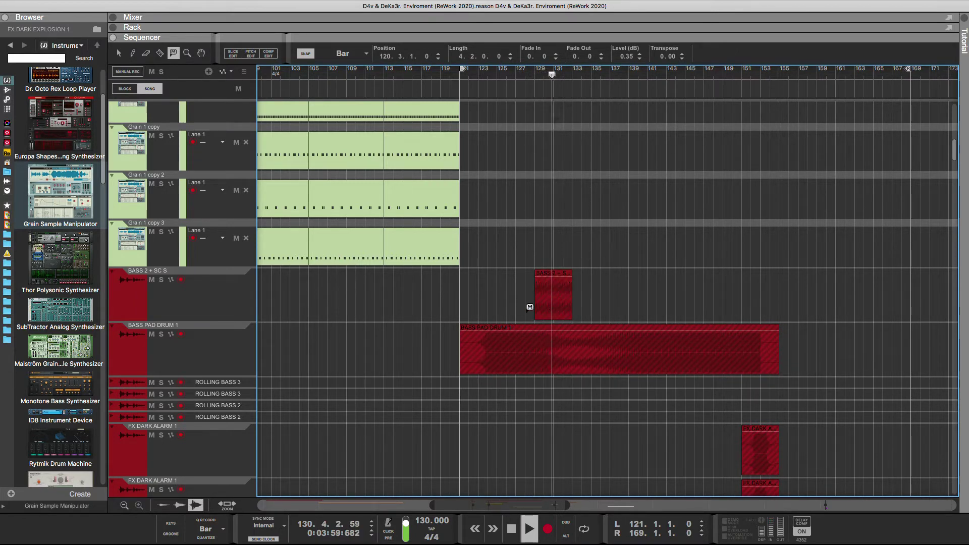
Step: Replay from bar 121 and move the muted BASS 2 + SC S clip out of the section to bar 169
click(459, 79)
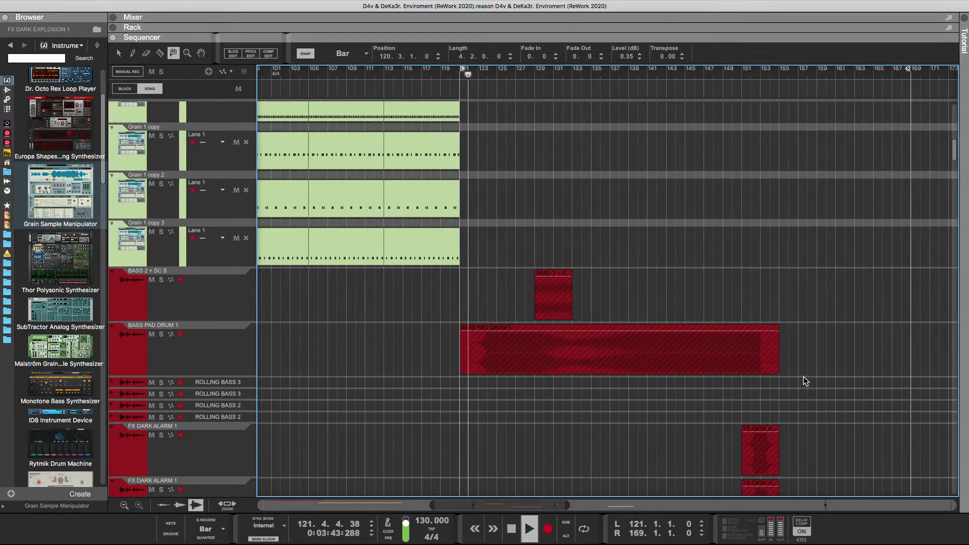
scroll(804, 383, down, 2)
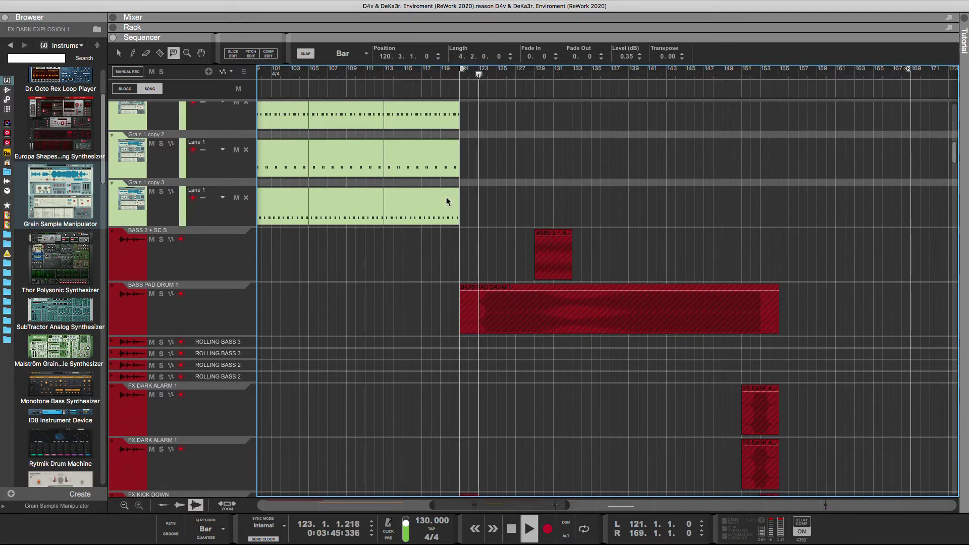
key(q)
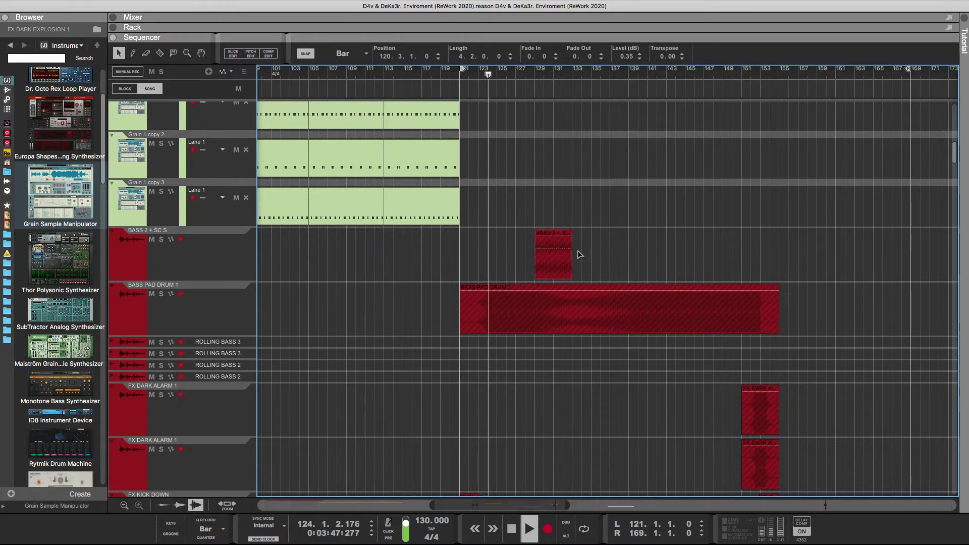
drag(552, 253, 900, 271)
Step: Replay the section from bar 121 and unmute the CHORDS PAD 1 clip starting at bar 128
scroll(739, 325, down, 4)
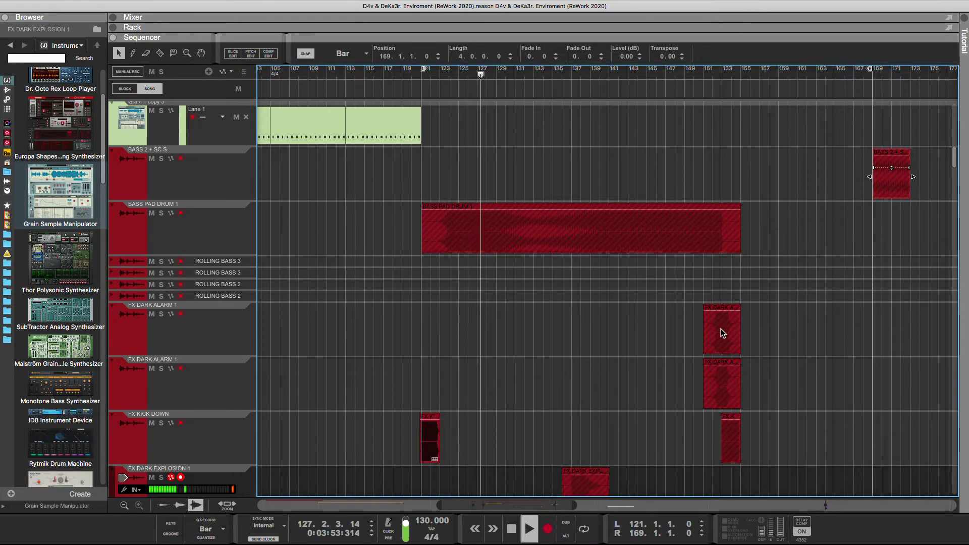
scroll(655, 358, down, 5)
scroll(655, 359, down, 10)
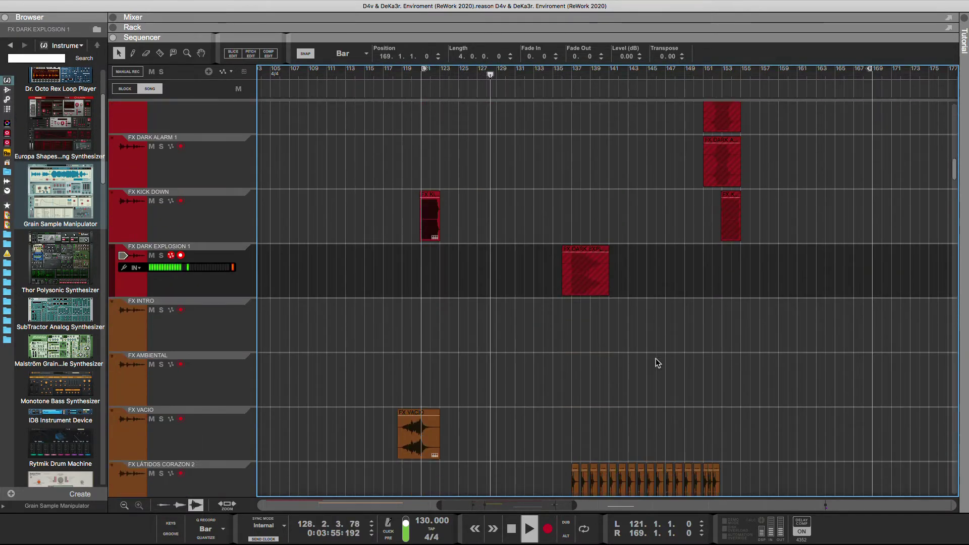
scroll(654, 359, down, 20)
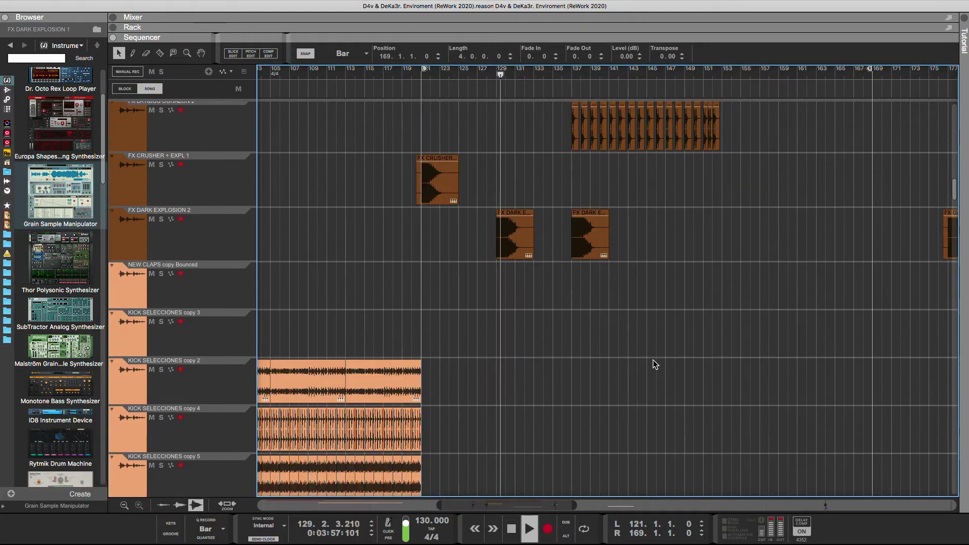
scroll(652, 359, down, 10)
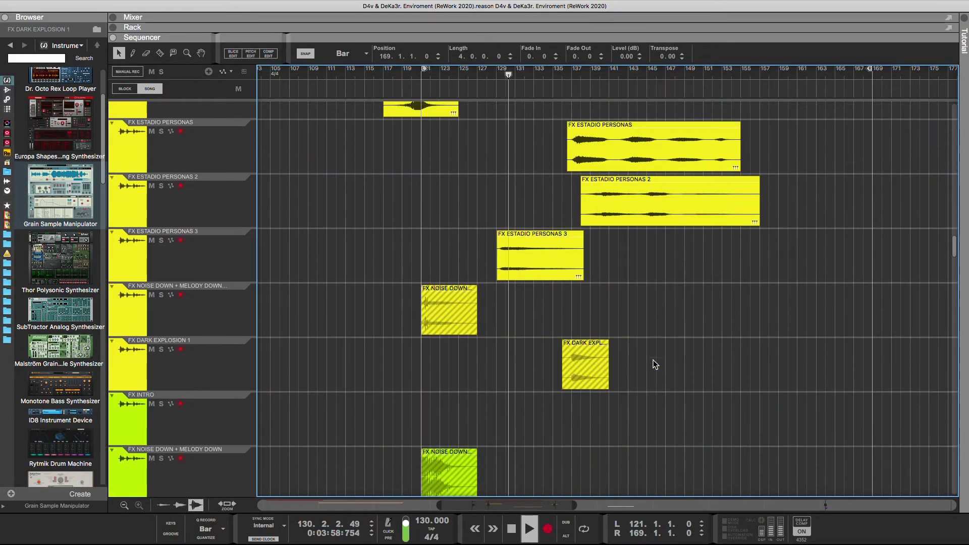
click(422, 75)
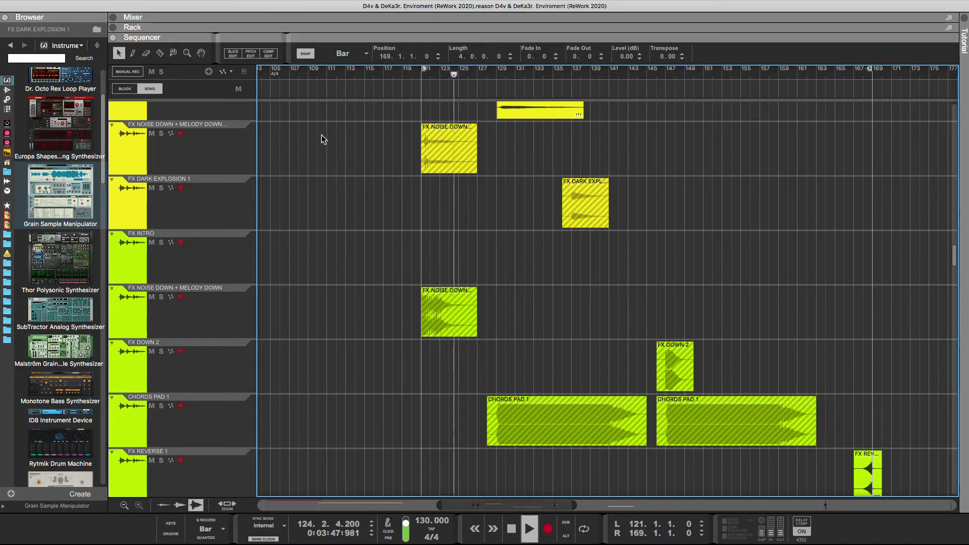
click(493, 406)
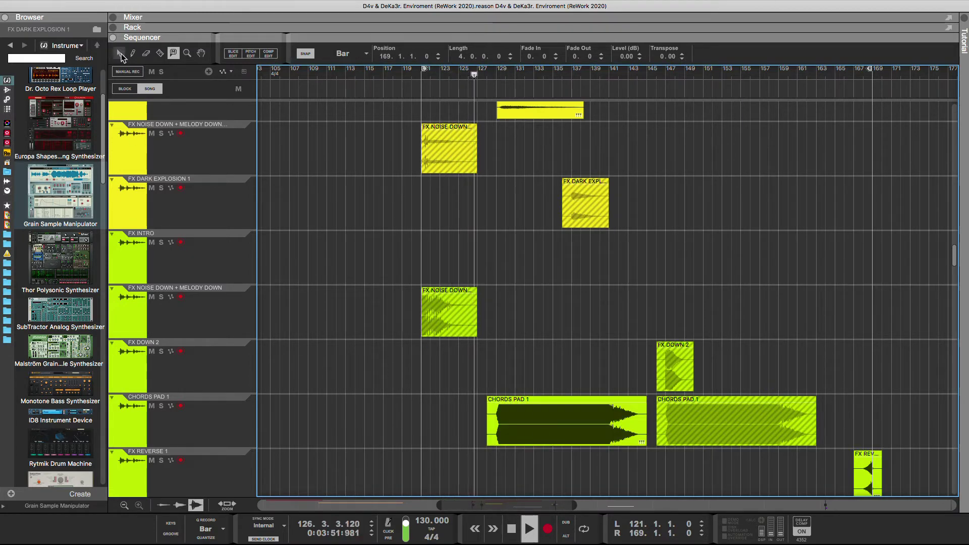
Step: Lower the level of the CHORDS PAD 1 clip at bar 128 to -12.52 dB
key(q)
scroll(579, 357, down, 5)
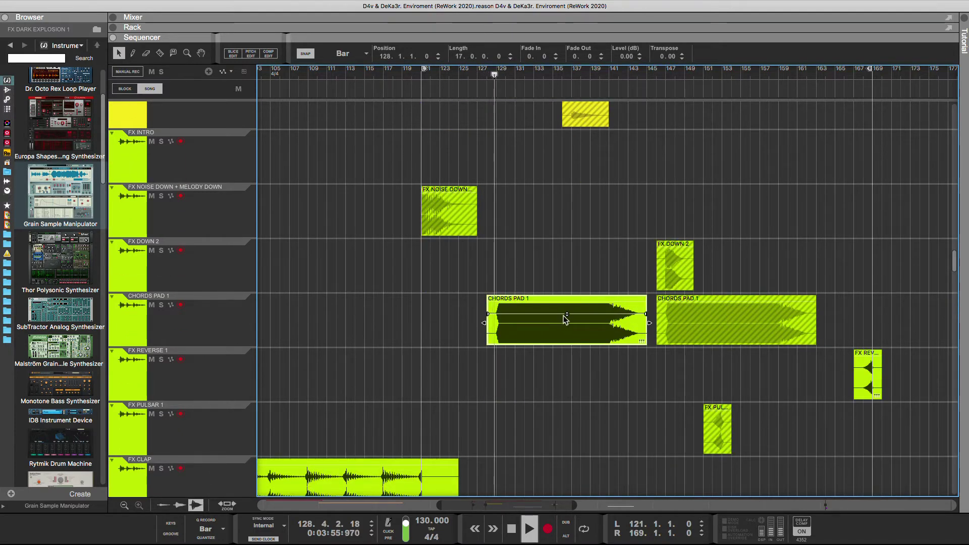
drag(565, 314, 566, 324)
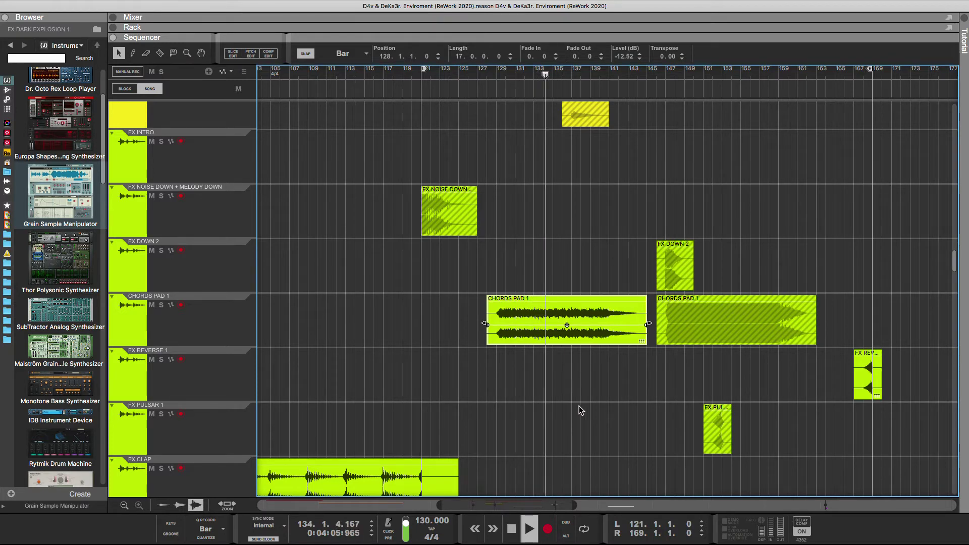
Step: Mute the short clip before bar 151 on the lower PLUCK 1 track
scroll(582, 391, down, 10)
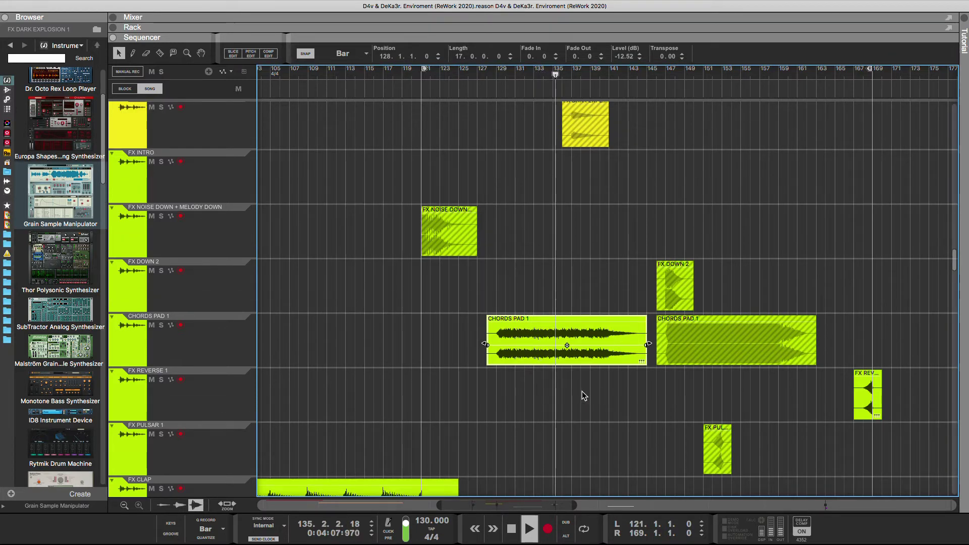
scroll(582, 392, down, 15)
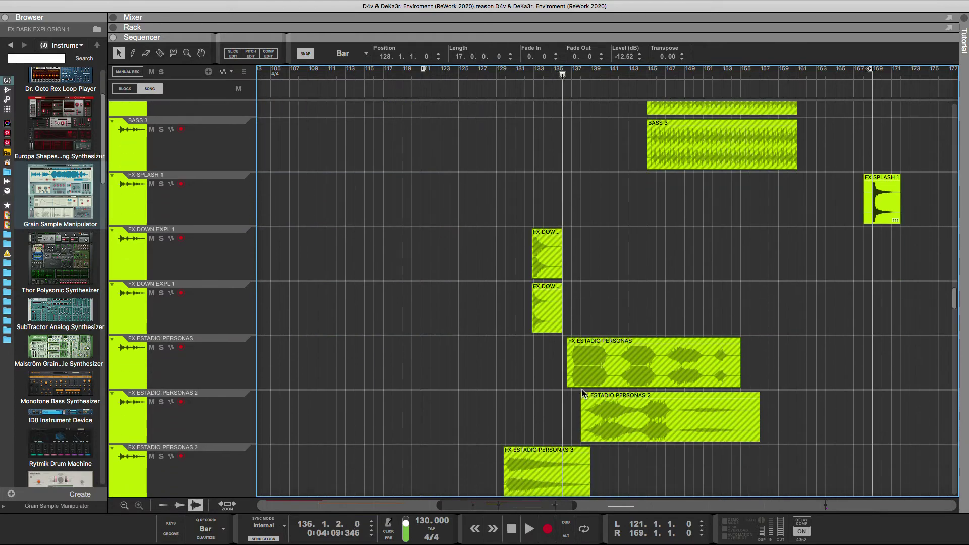
scroll(556, 391, down, 8)
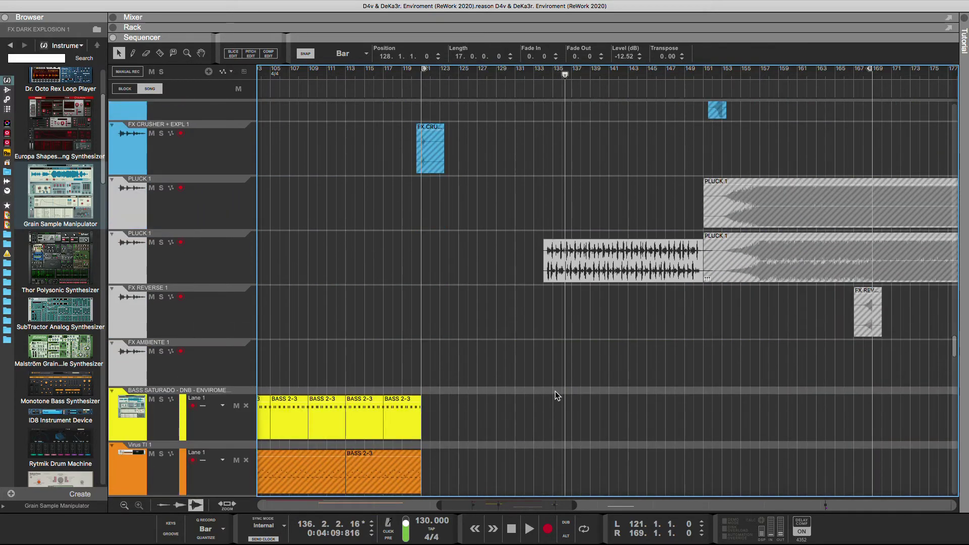
scroll(593, 236, up, 3)
scroll(529, 214, up, 2)
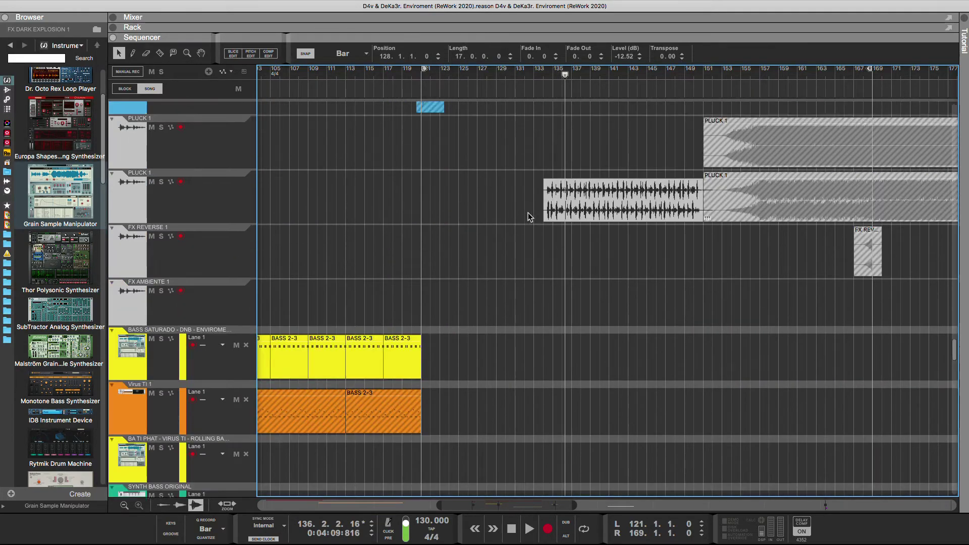
click(161, 243)
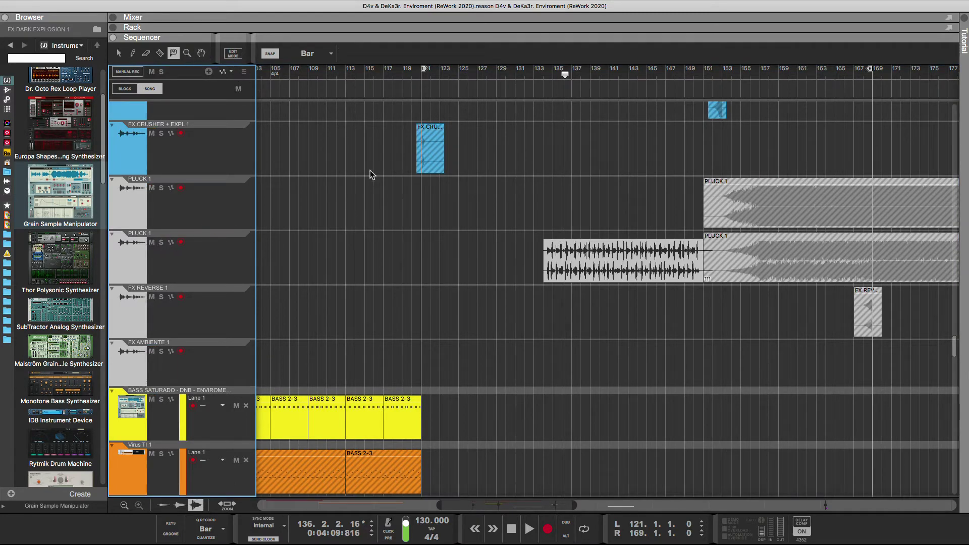
click(581, 249)
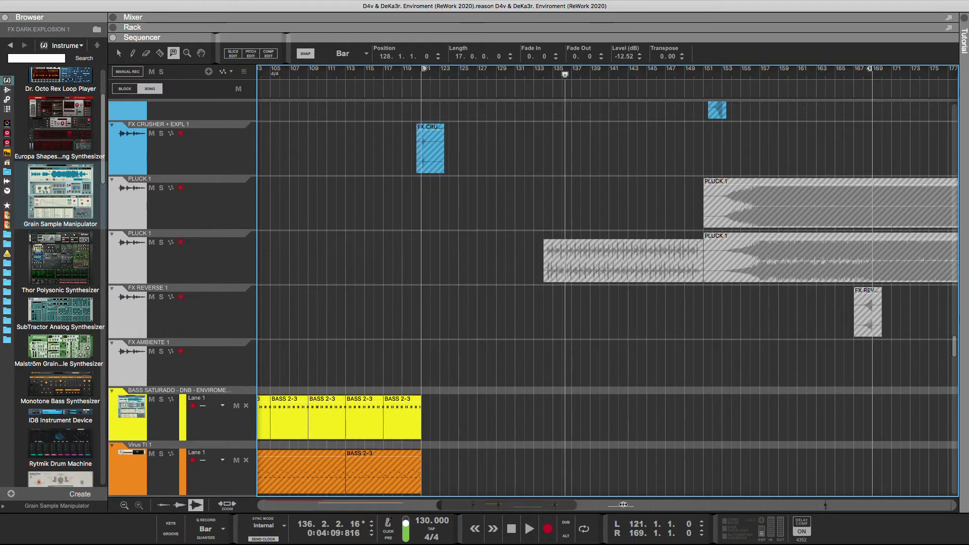
Step: Move the muted short clip on the lower PLUCK 1 track out of the section to bar 273
drag(623, 505, 706, 374)
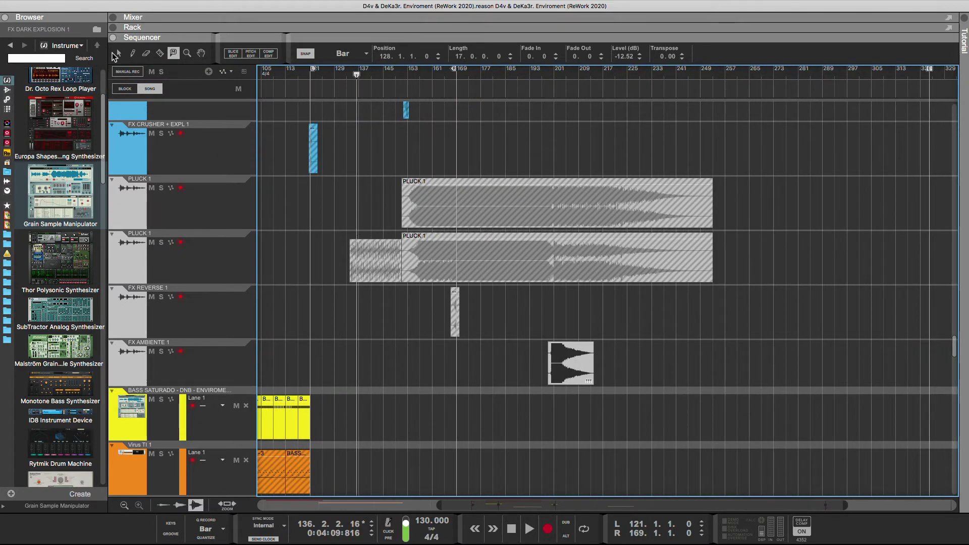
click(118, 54)
drag(382, 267, 797, 260)
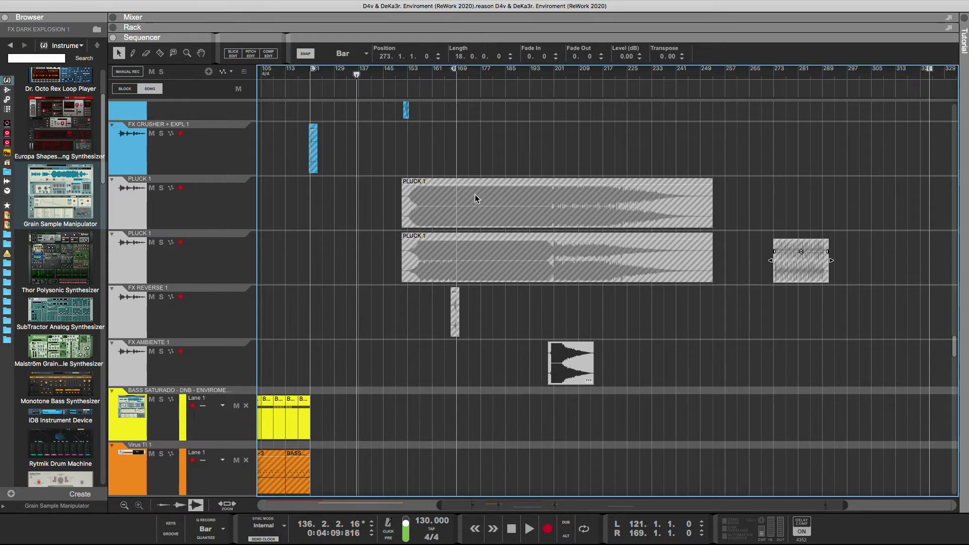
Step: Replay the section from bar 121 and try the BASS 3 clip at bar 128
scroll(401, 184, up, 5)
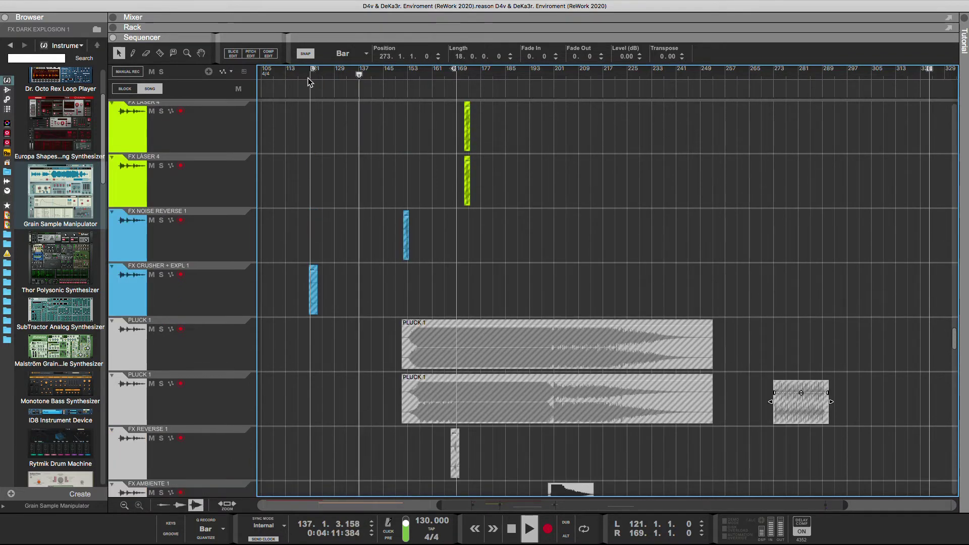
click(309, 78)
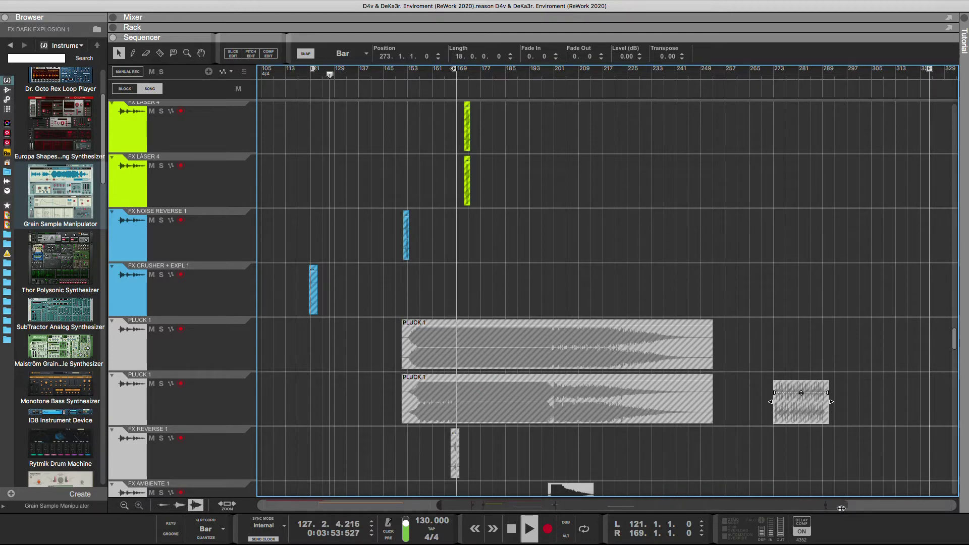
drag(841, 508, 601, 506)
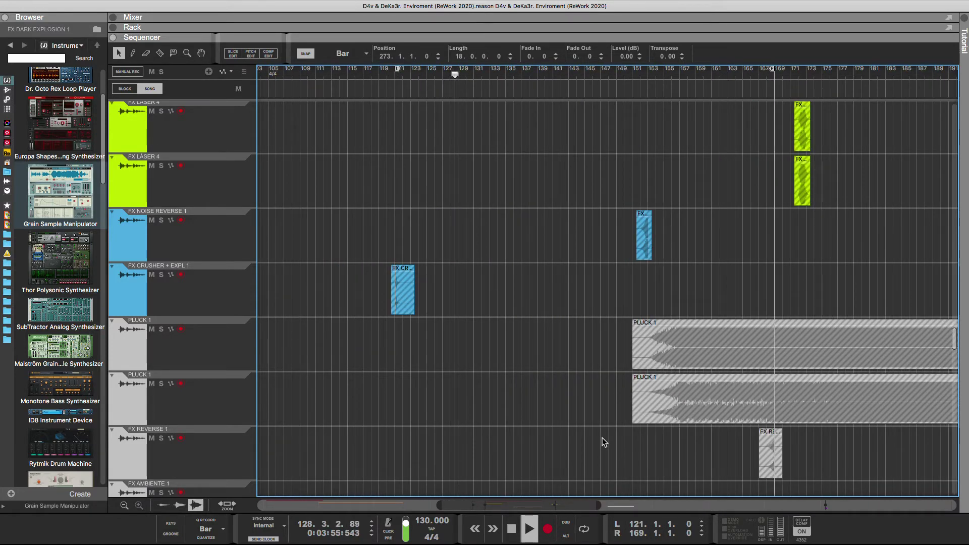
scroll(606, 439, down, 6)
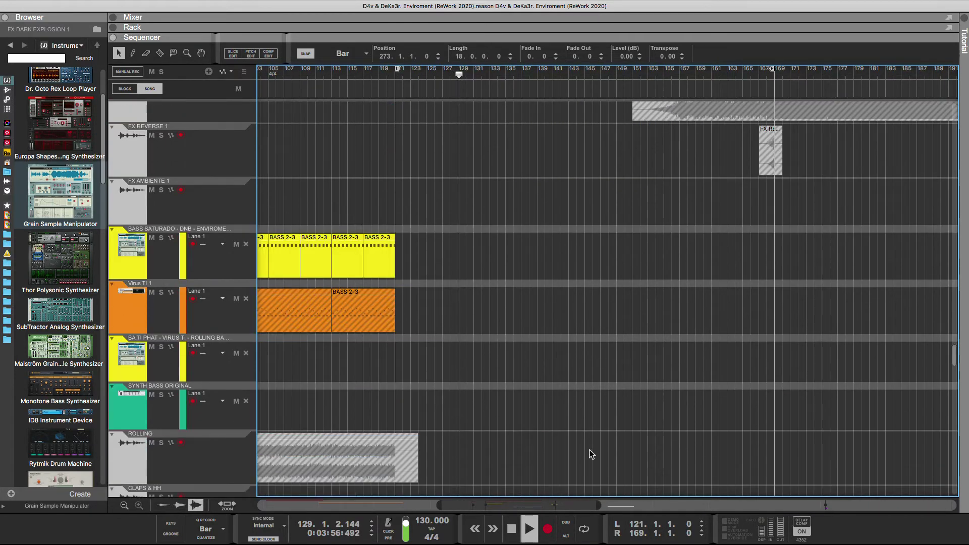
scroll(589, 451, down, 10)
scroll(588, 450, up, 4)
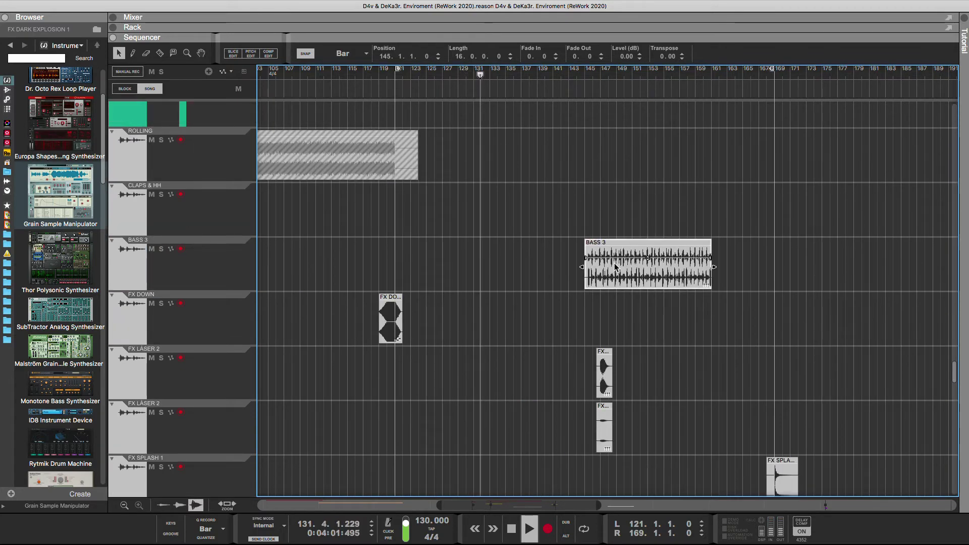
drag(606, 268, 479, 273)
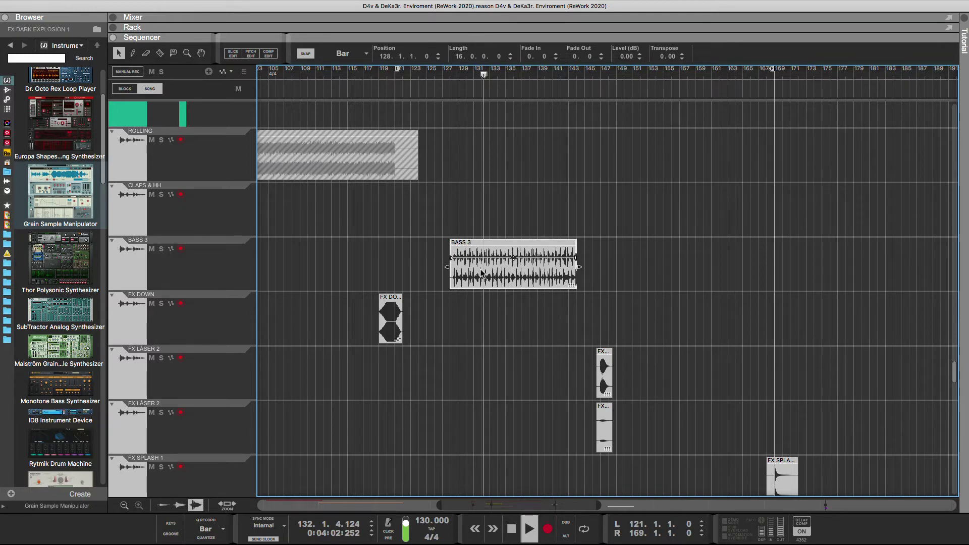
Step: Move the BASS 3 clip out of the section to bar 285
drag(484, 275, 920, 275)
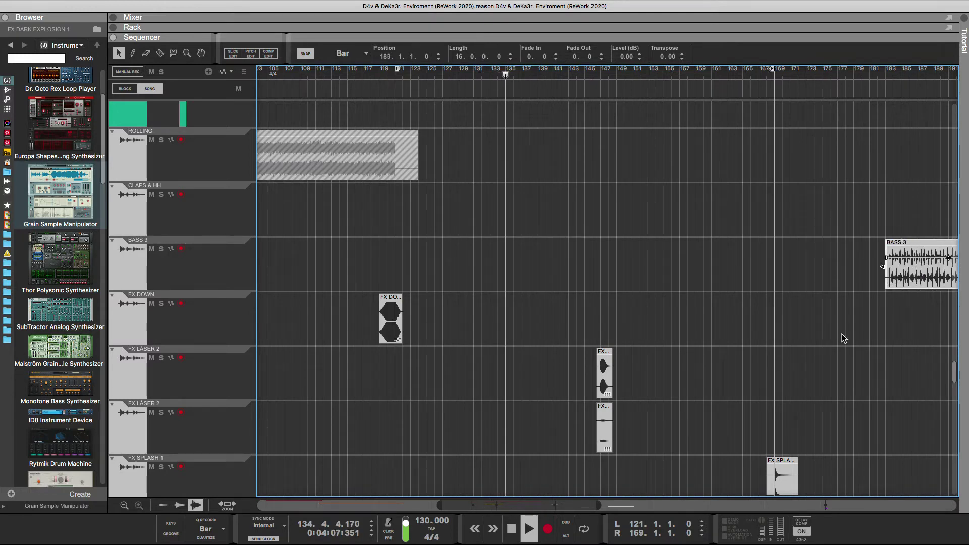
drag(597, 506, 753, 415)
scroll(680, 388, up, 8)
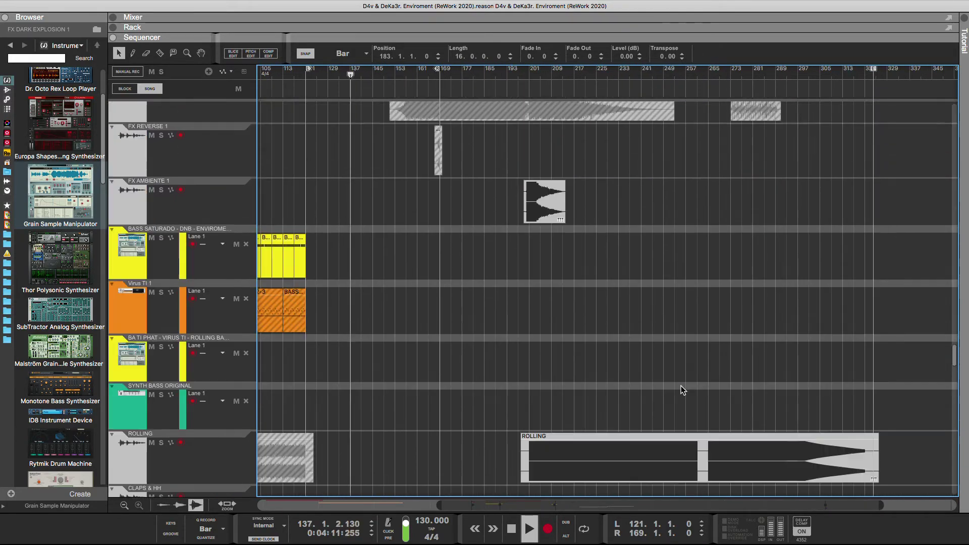
scroll(680, 387, down, 5)
scroll(680, 385, down, 2)
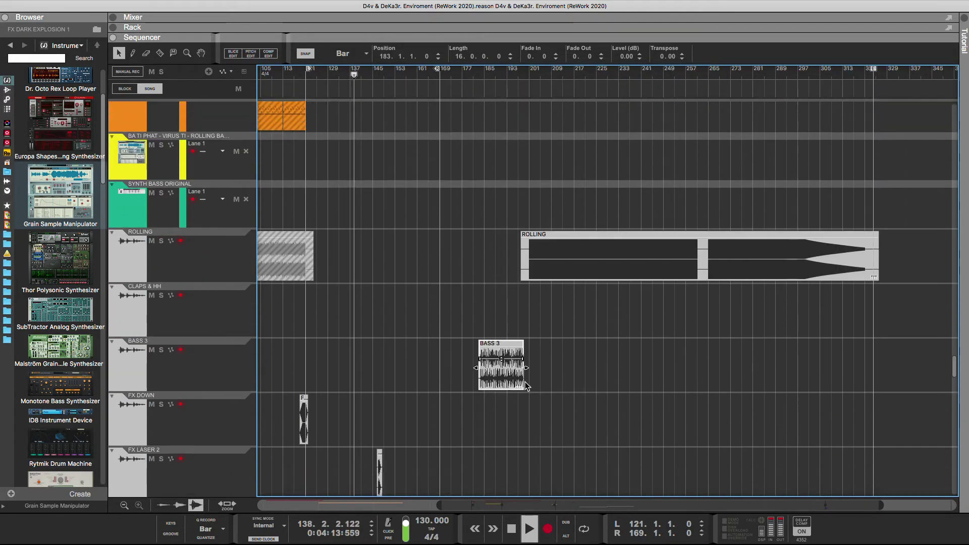
drag(515, 373, 825, 366)
Step: Examine the FX, vocal and synth tracks below BASS 3 for clips in the section between bars 121 and 169
scroll(512, 440, down, 3)
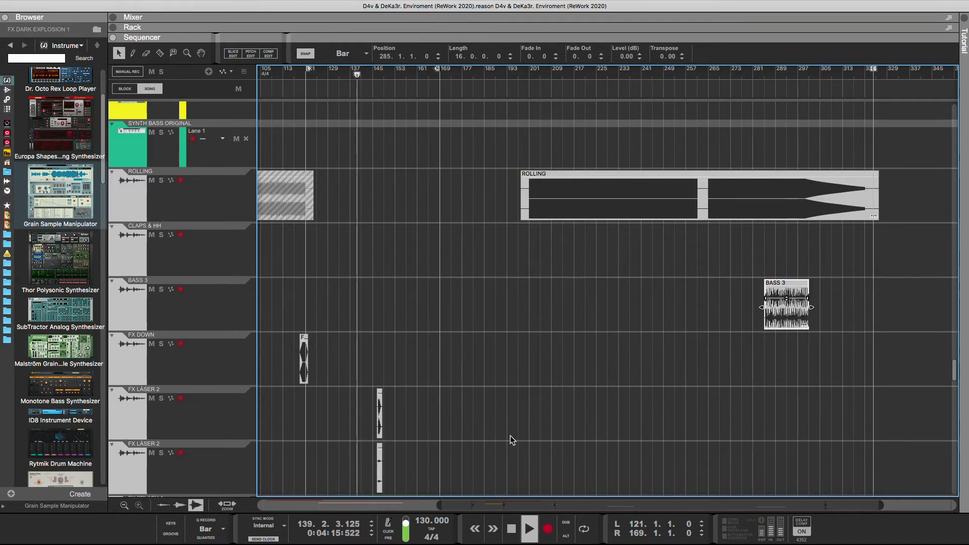
drag(883, 505, 587, 522)
scroll(564, 423, down, 5)
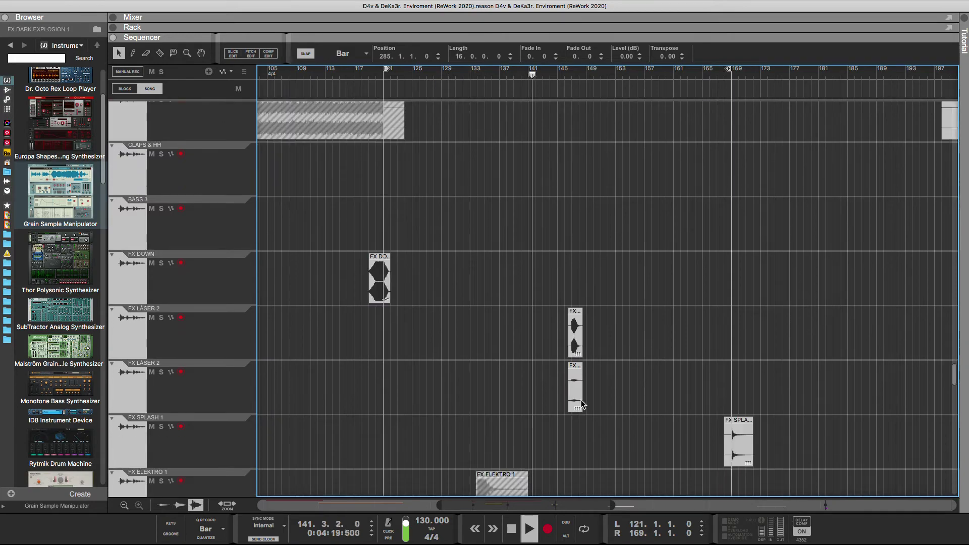
scroll(564, 422, down, 15)
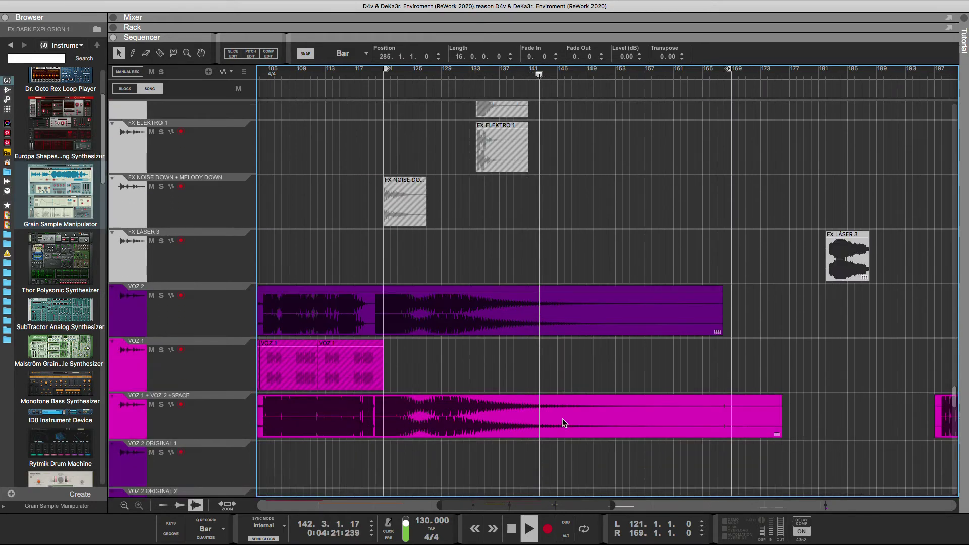
scroll(561, 419, down, 15)
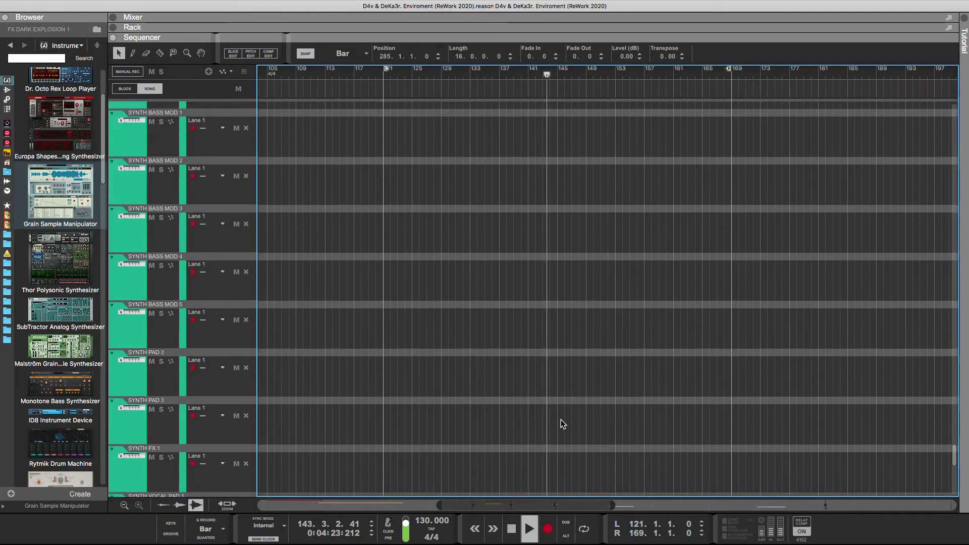
scroll(561, 419, down, 10)
scroll(561, 419, up, 20)
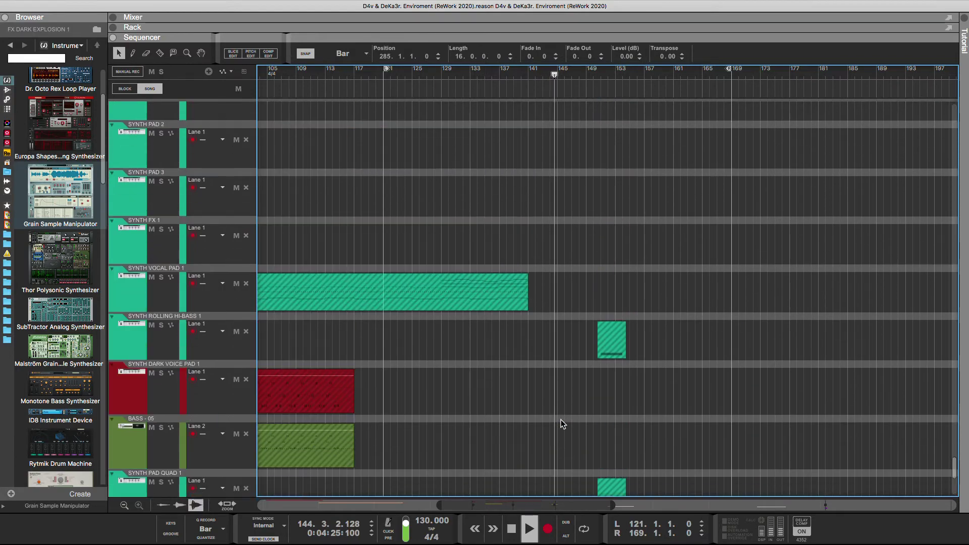
scroll(561, 419, up, 15)
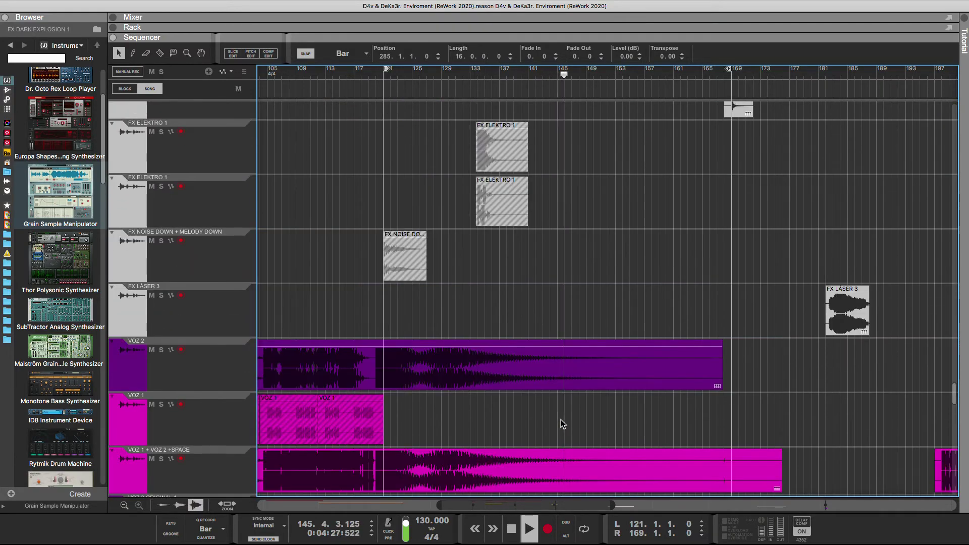
scroll(561, 419, up, 15)
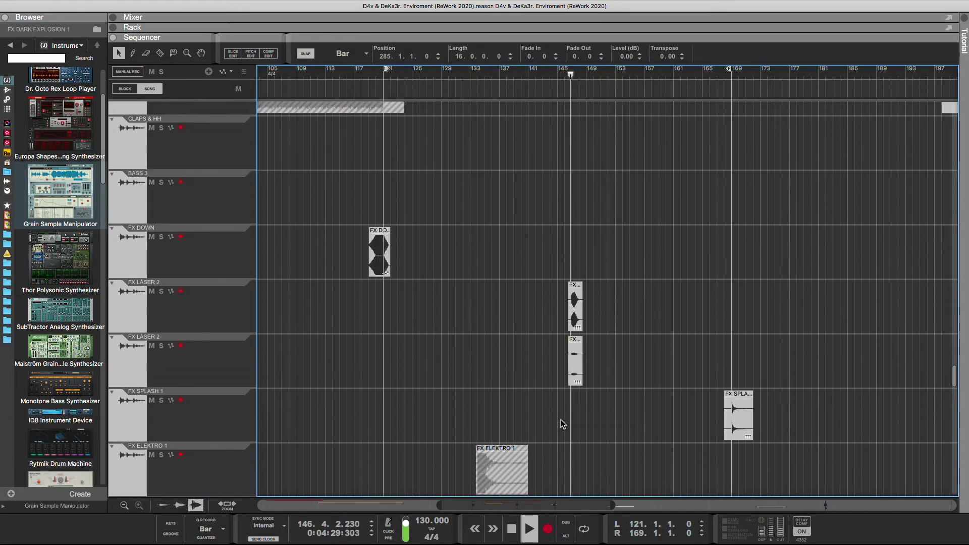
scroll(561, 419, up, 10)
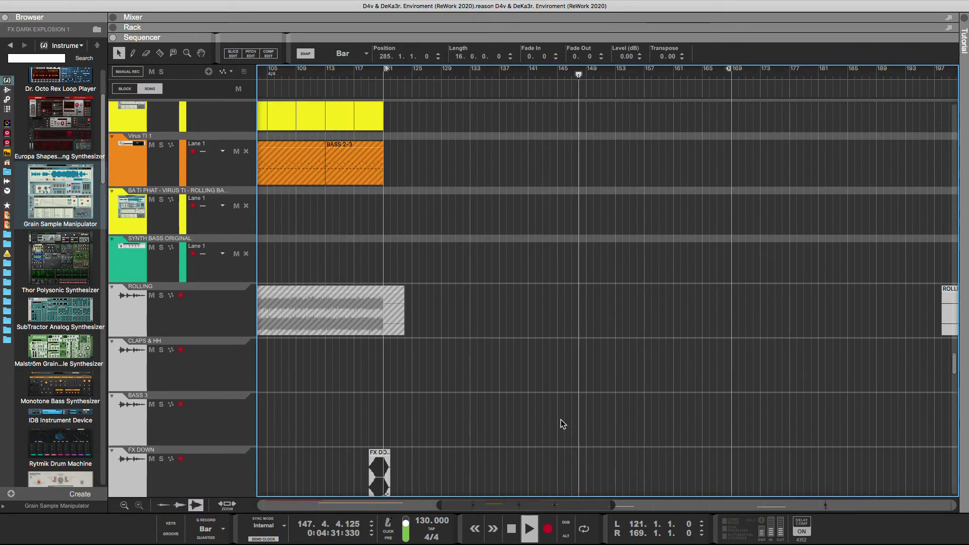
scroll(561, 419, up, 5)
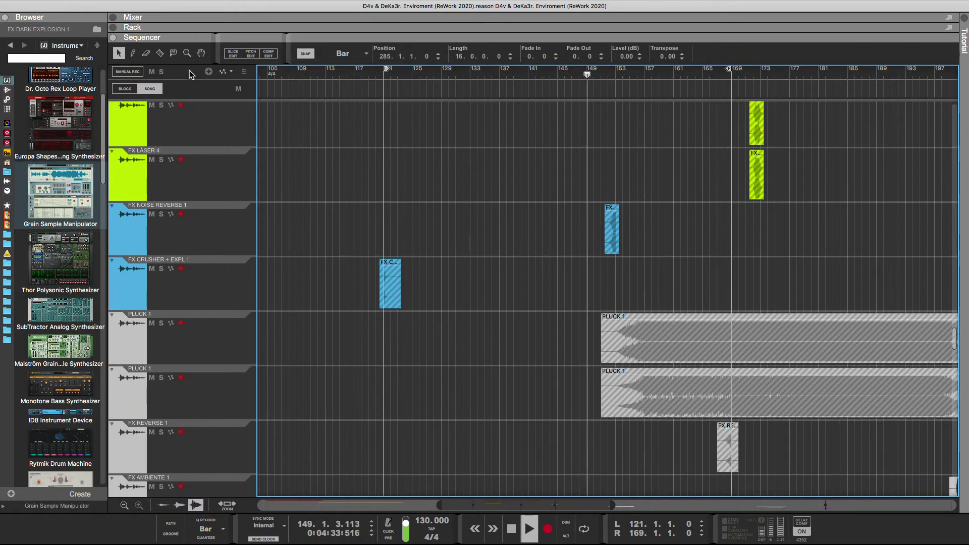
Step: Unmute the two long PLUCK 1 clips starting at bar 151 and return to the selection tool
click(173, 53)
click(645, 344)
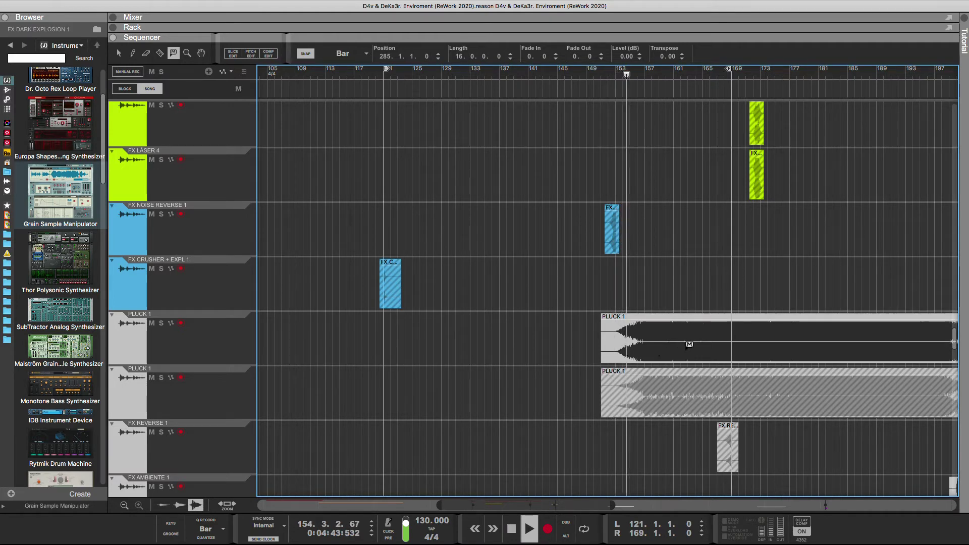
click(676, 398)
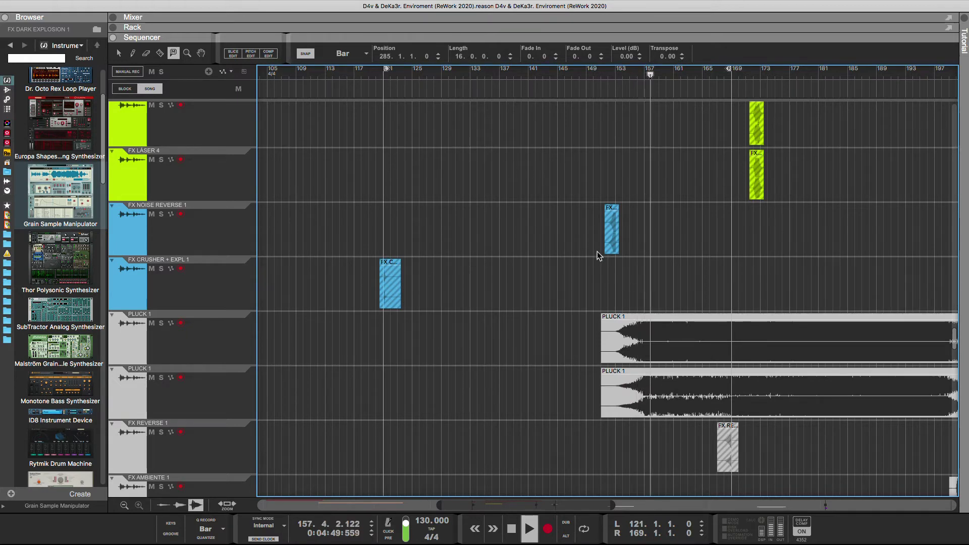
click(119, 53)
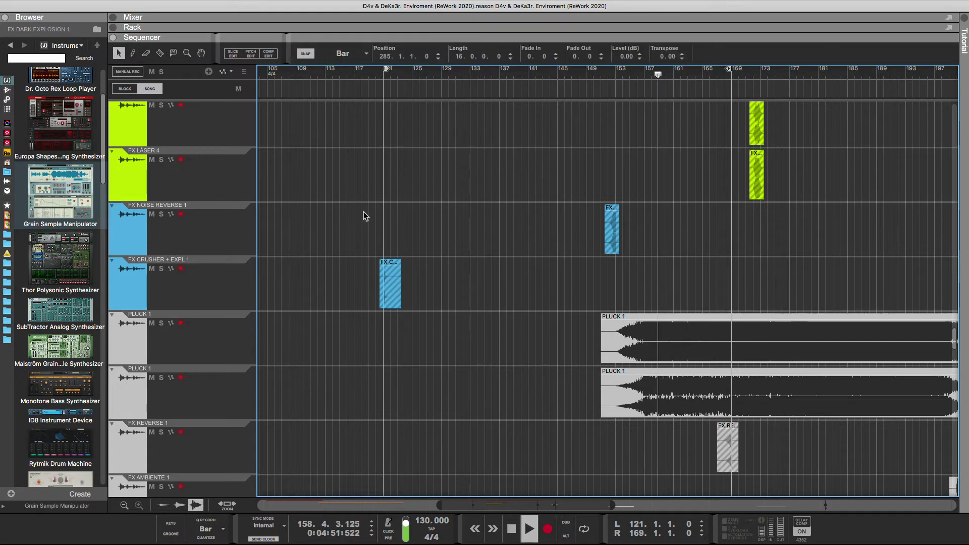
Step: Silence the upper long PLUCK 1 clip completely and lower the level of the lower PLUCK 1 clip to -7.57 dB
scroll(607, 500, right, 5)
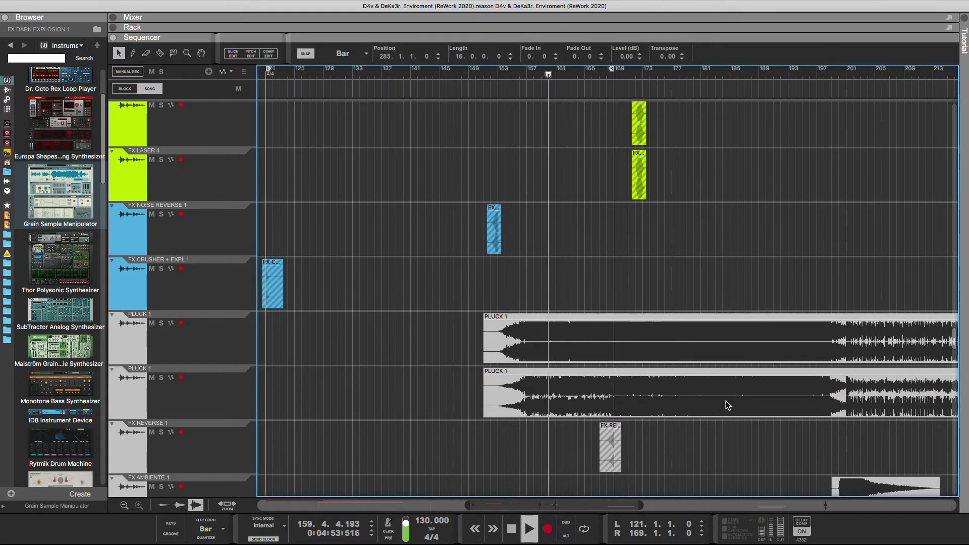
click(719, 346)
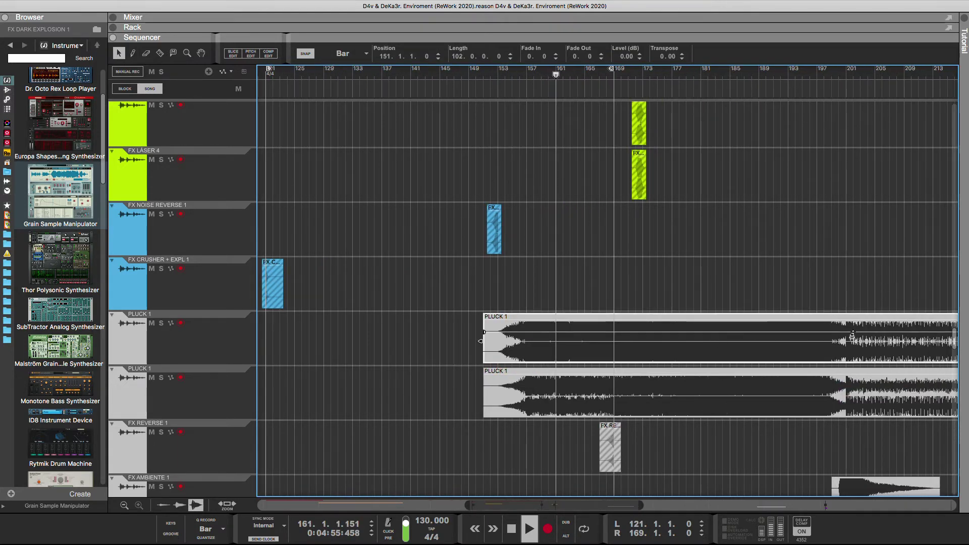
drag(852, 332, 828, 421)
click(826, 403)
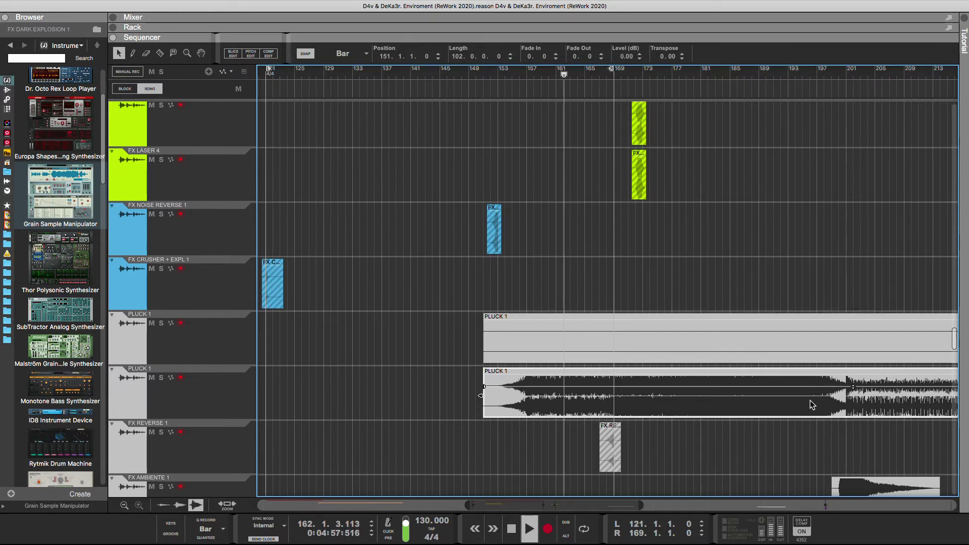
mouse_move(852, 386)
mouse_down()
mouse_move(854, 406)
mouse_move(853, 396)
mouse_up()
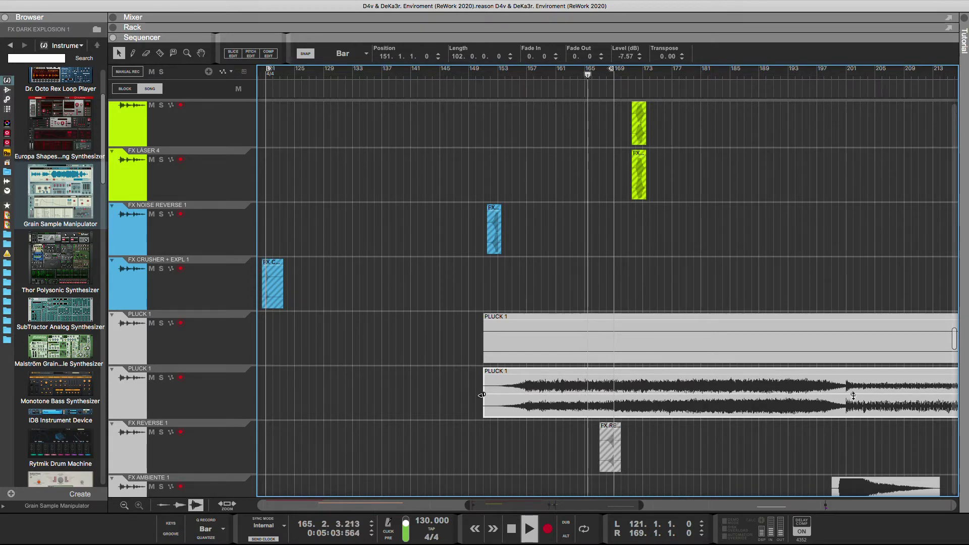
Step: Raise the level of the upper long PLUCK 1 clip to -12.75 dB
click(833, 341)
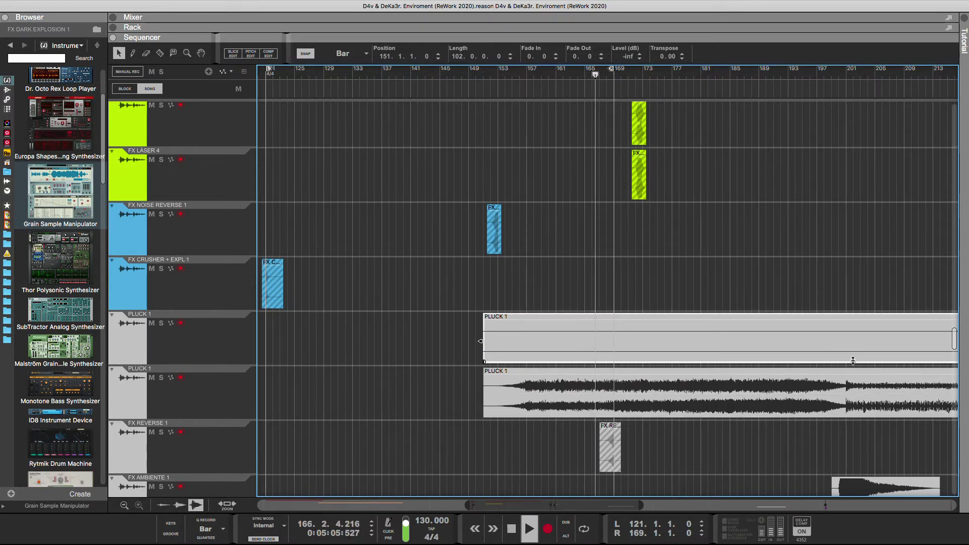
drag(852, 360, 852, 344)
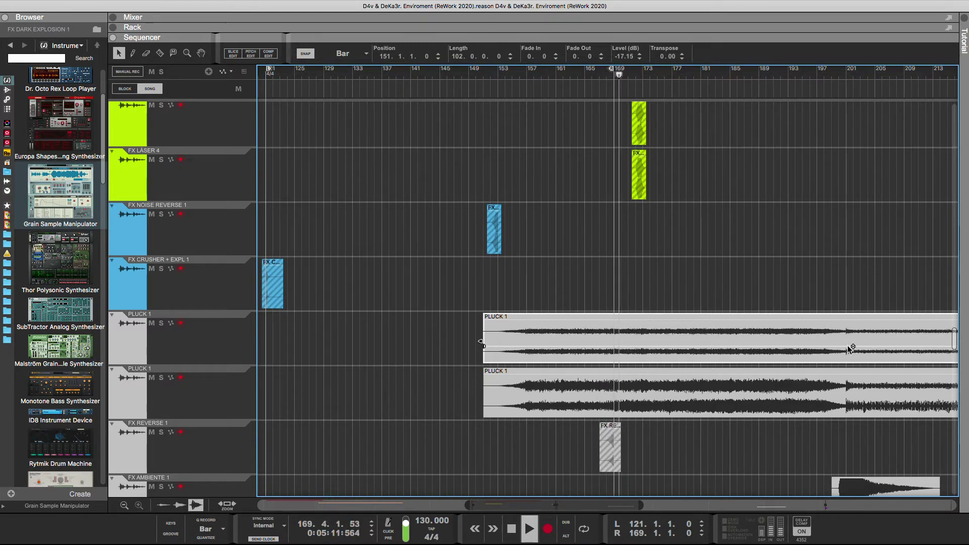
drag(852, 346, 850, 335)
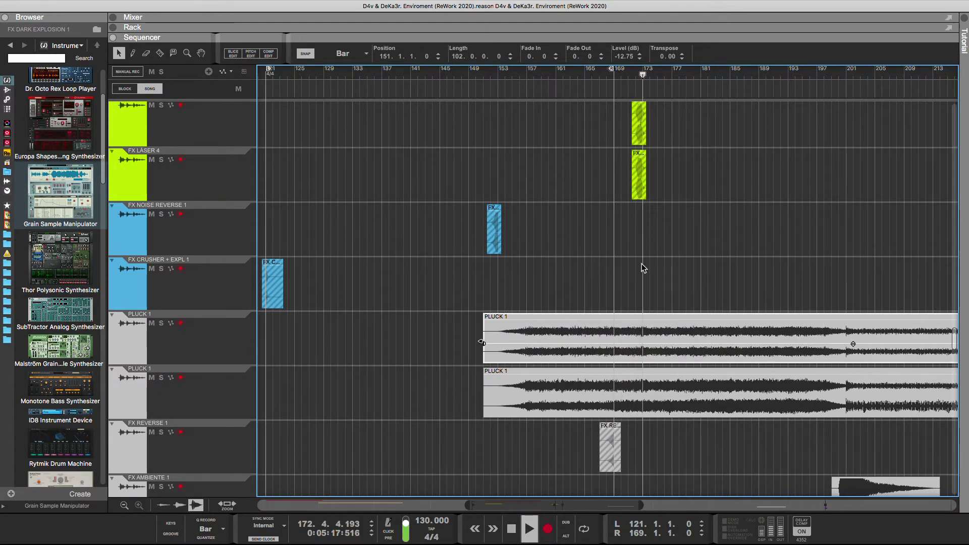
Step: Look over the FX, pluck, bass and vocal tracks for clips from bar 173 onward while the song plays
scroll(641, 273, down, 15)
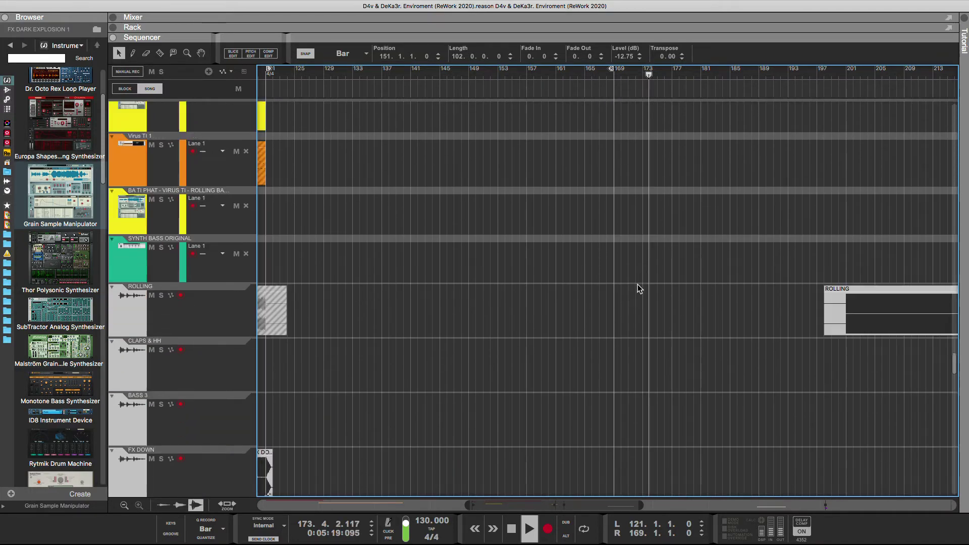
scroll(637, 288, up, 15)
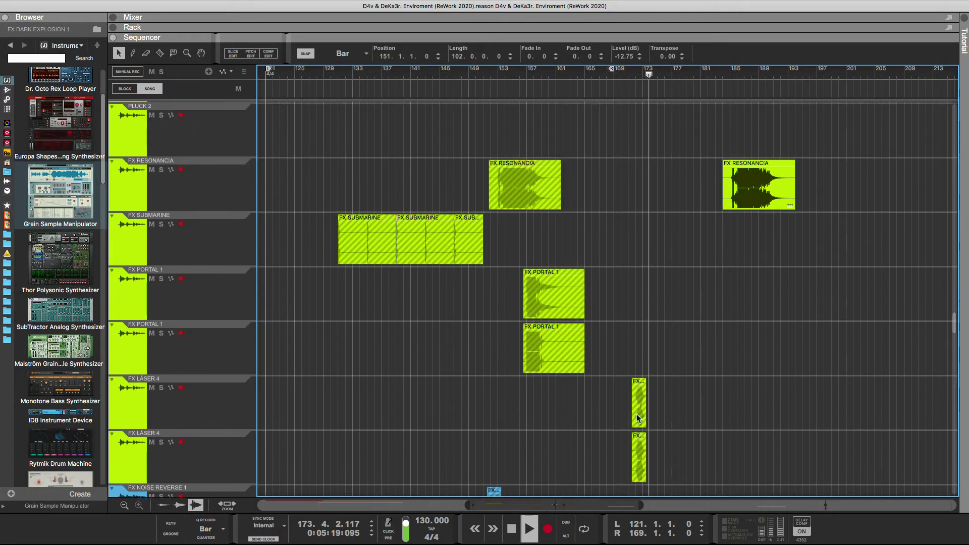
scroll(641, 439, up, 3)
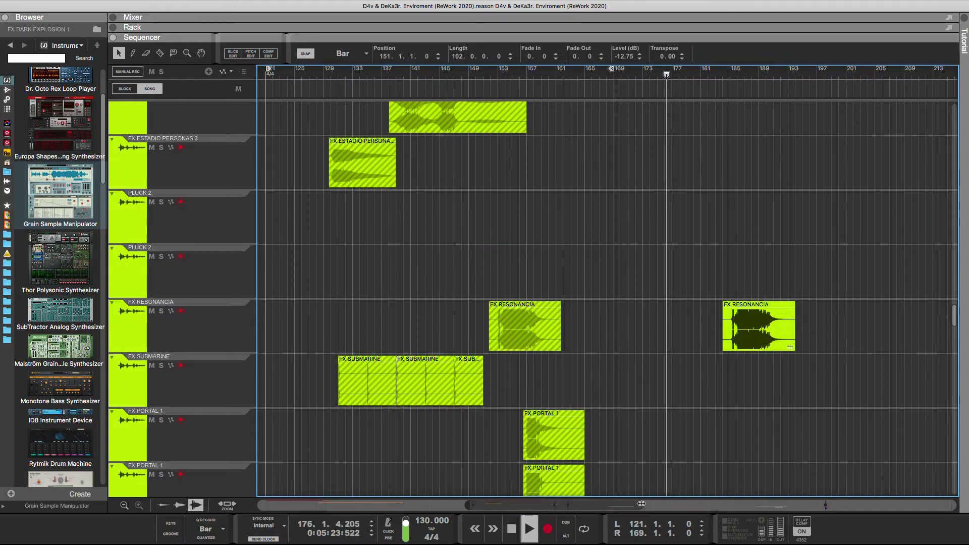
scroll(629, 421, down, 5)
scroll(695, 449, down, 1)
scroll(694, 449, down, 15)
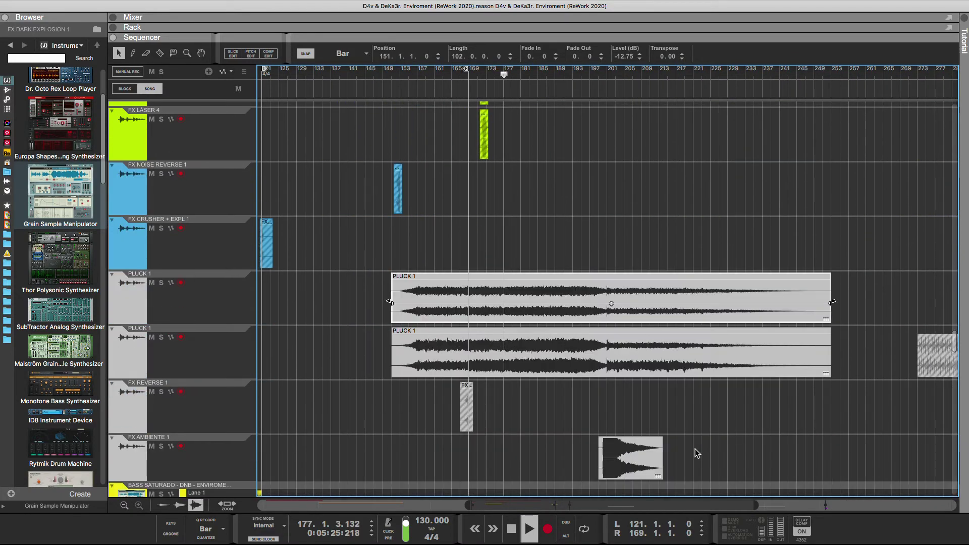
scroll(695, 449, down, 15)
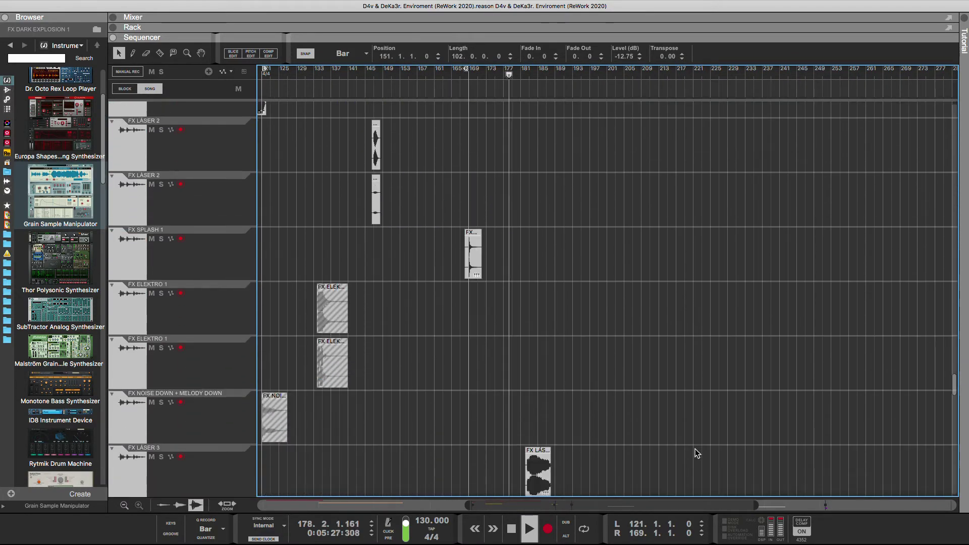
scroll(695, 449, up, 20)
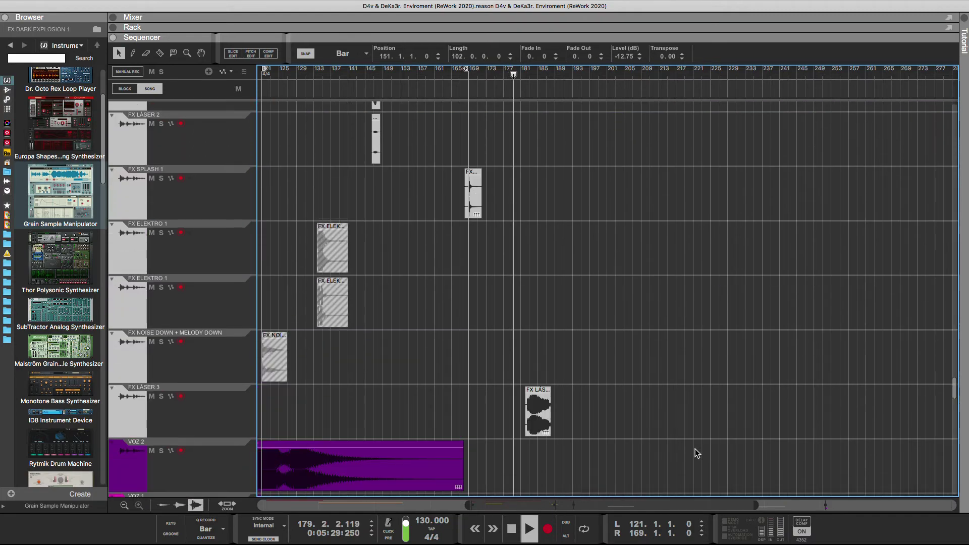
scroll(694, 449, up, 8)
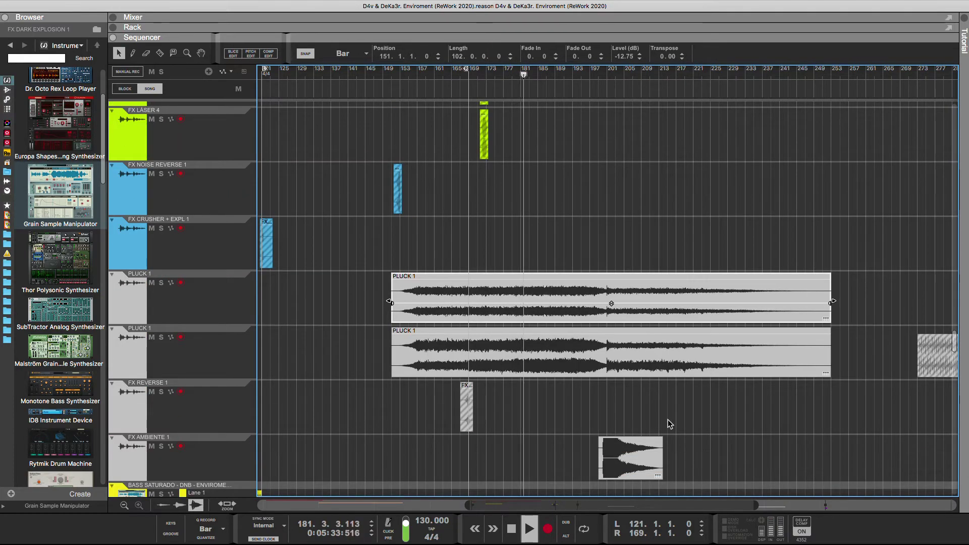
Step: Set the level of the FX LÁSER 3 clip at bar 182 to -1.84 dB
scroll(649, 418, down, 12)
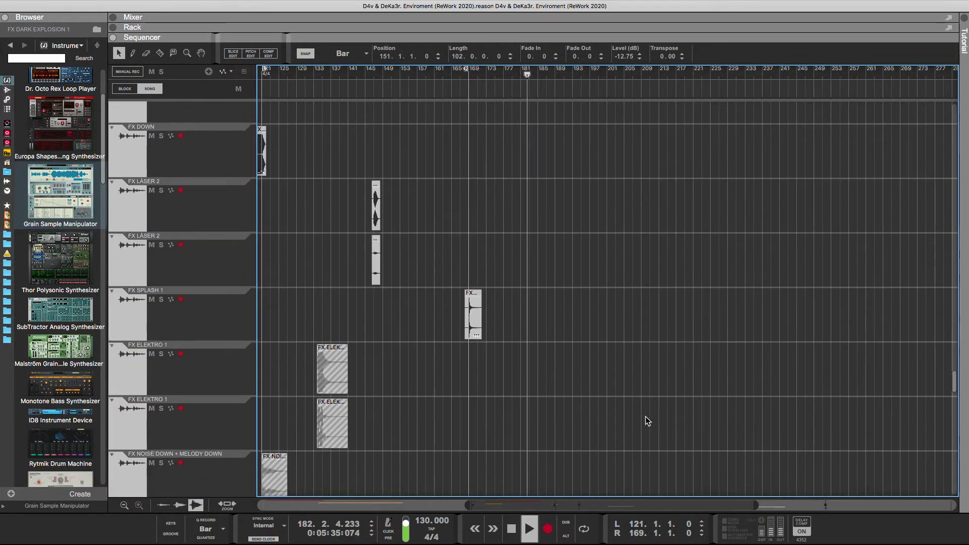
scroll(646, 416, down, 2)
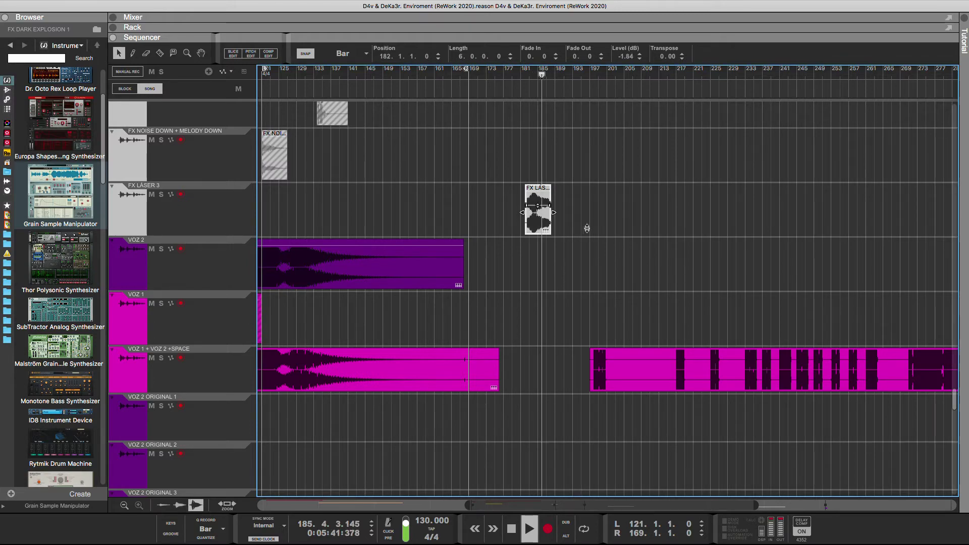
Step: Lower the green FX RESONANCIA clip at bar 184 to -11.12 dB, comparing quieter and louder levels during playback
scroll(612, 244, up, 15)
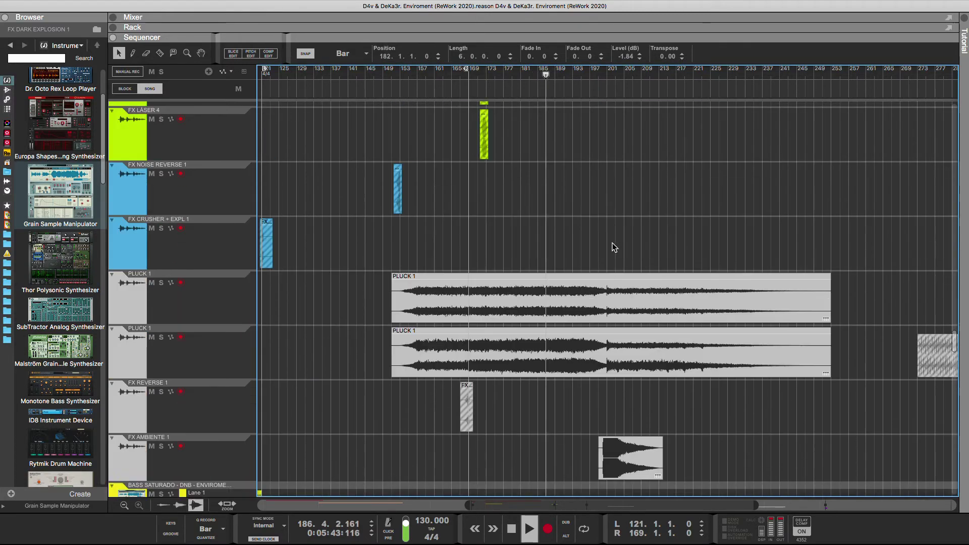
scroll(612, 243, up, 10)
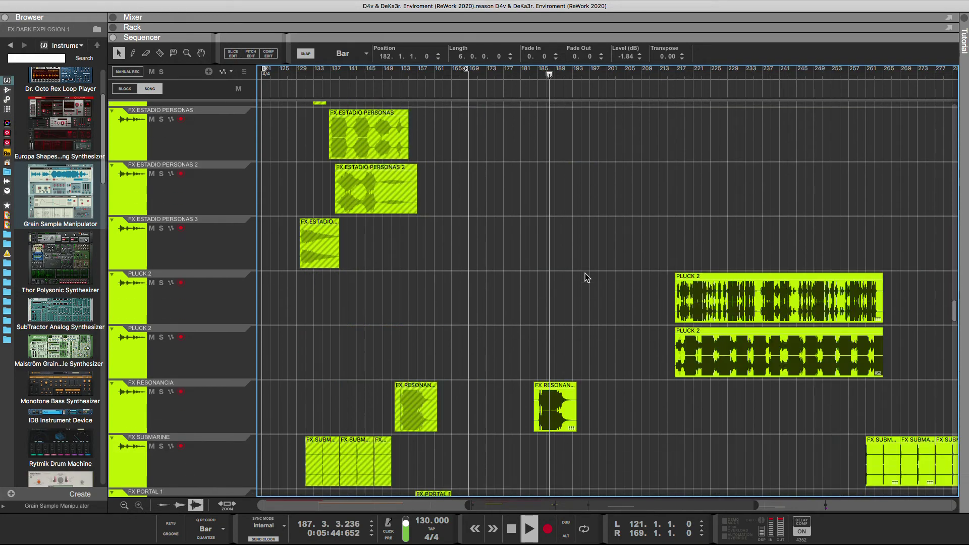
scroll(585, 277, down, 2)
click(554, 301)
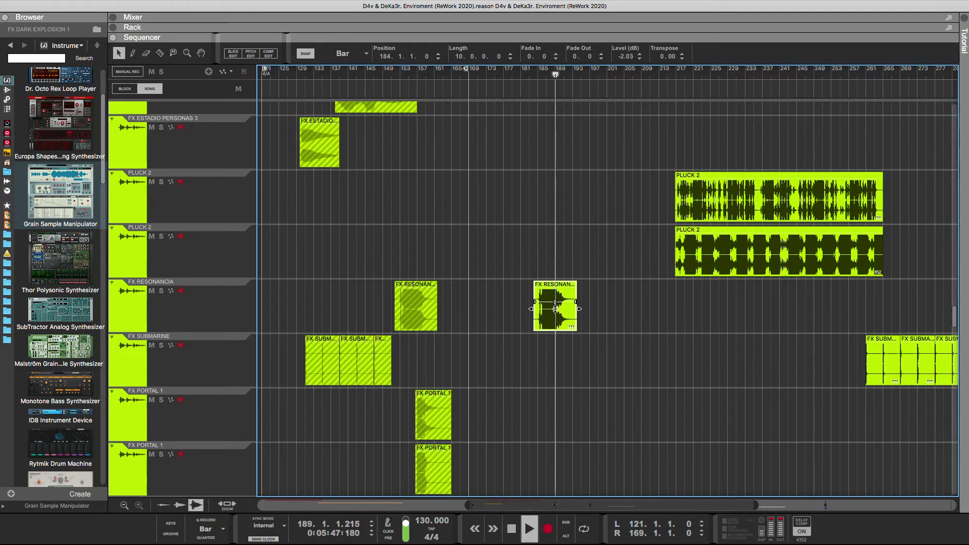
drag(556, 311, 555, 308)
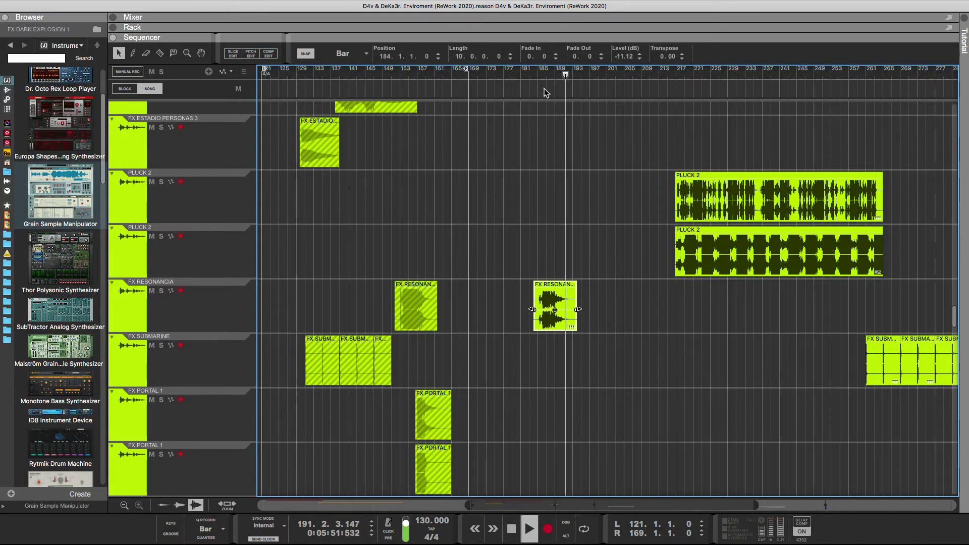
click(543, 92)
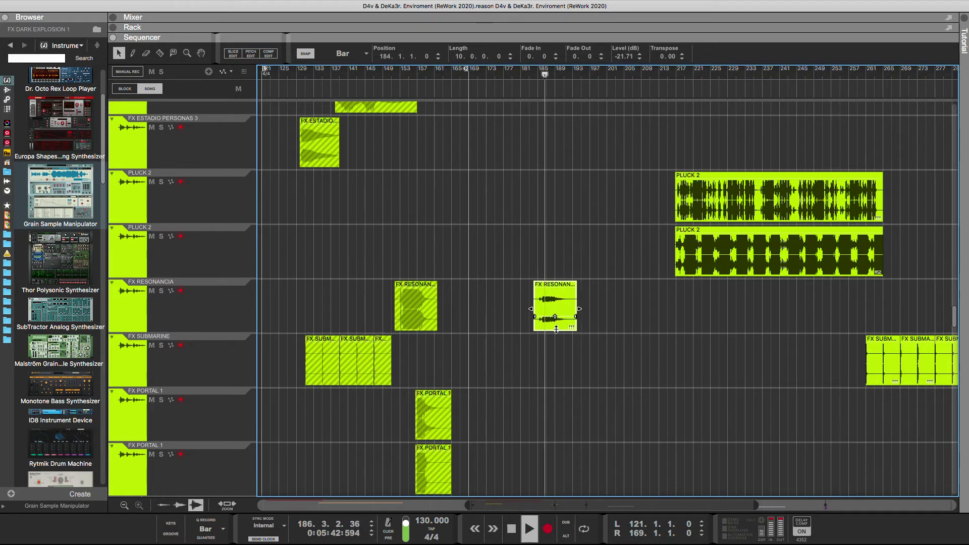
drag(554, 272, 554, 289)
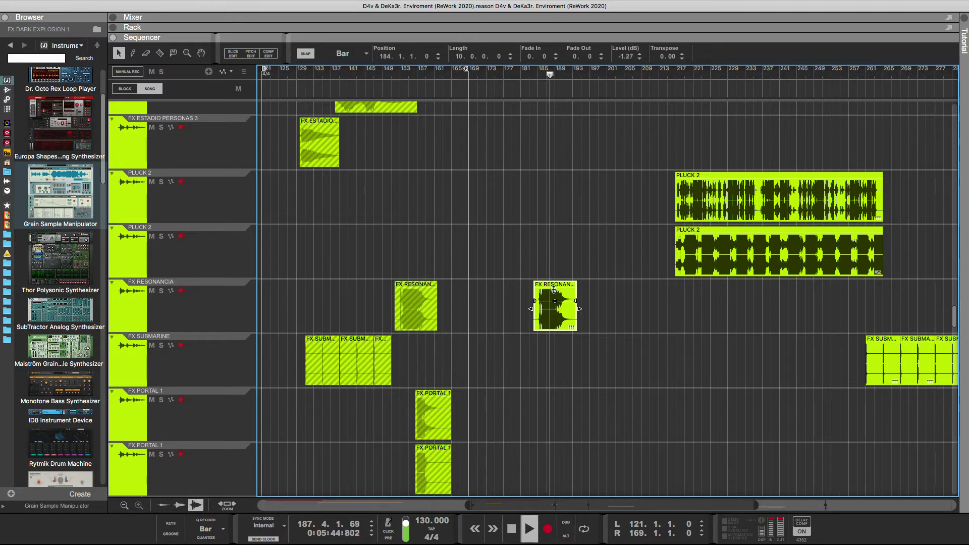
mouse_move(572, 251)
mouse_down()
mouse_move(573, 266)
mouse_move(569, 254)
mouse_up()
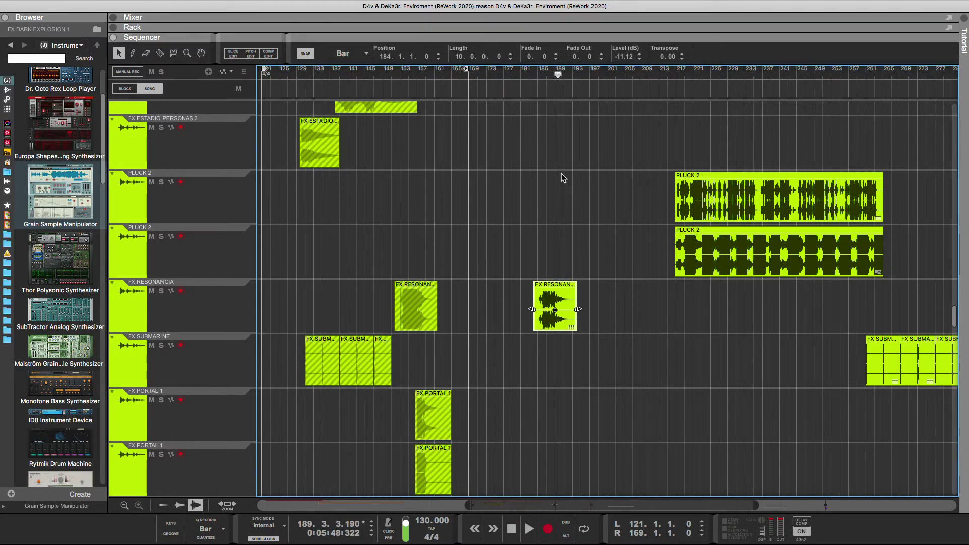
Step: Mute the brown FX LÁSER 3, FX RESONANCIA and FX AMBIENTE 1 clips and the yellow FX RESONANCIA clip from bar 182 onward
scroll(563, 177, up, 10)
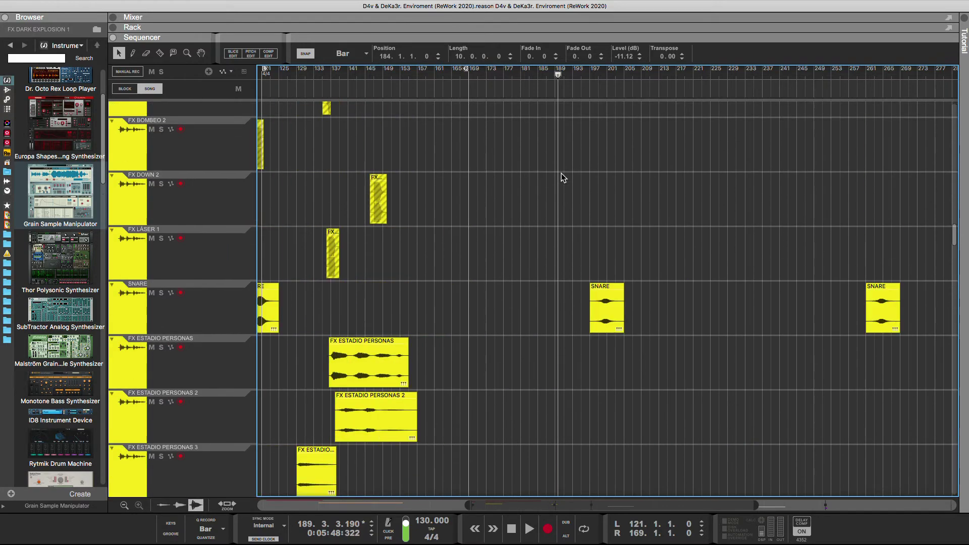
scroll(561, 174, down, 10)
scroll(561, 174, up, 4)
scroll(561, 174, down, 4)
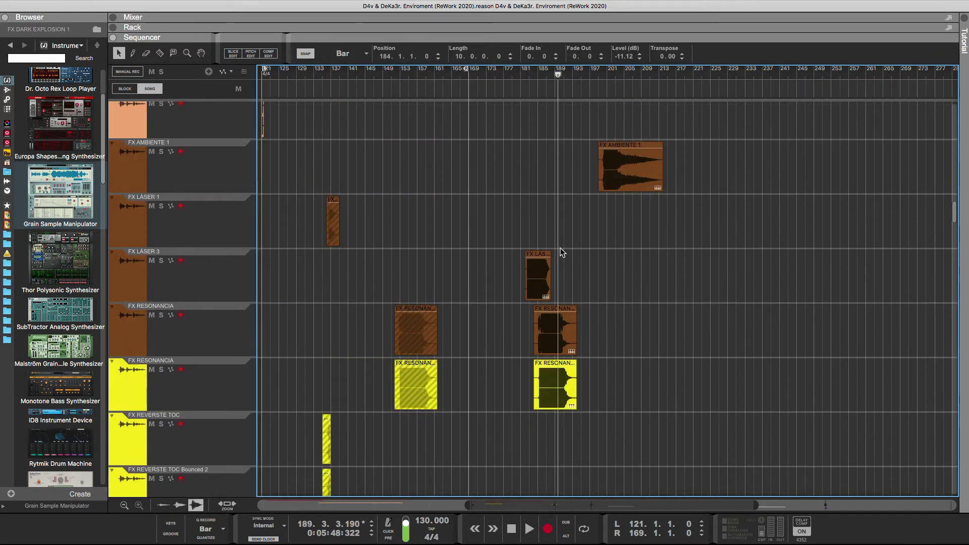
key(space)
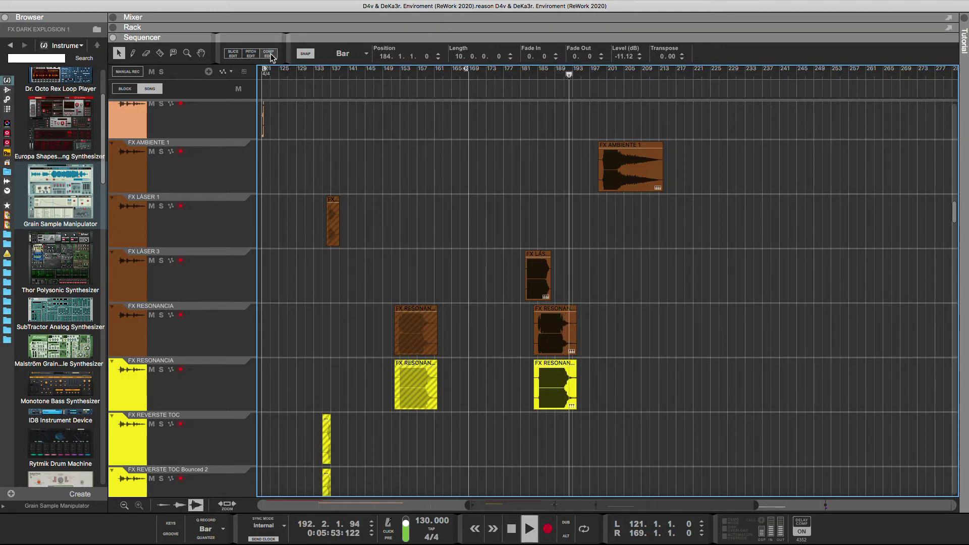
click(536, 276)
click(557, 341)
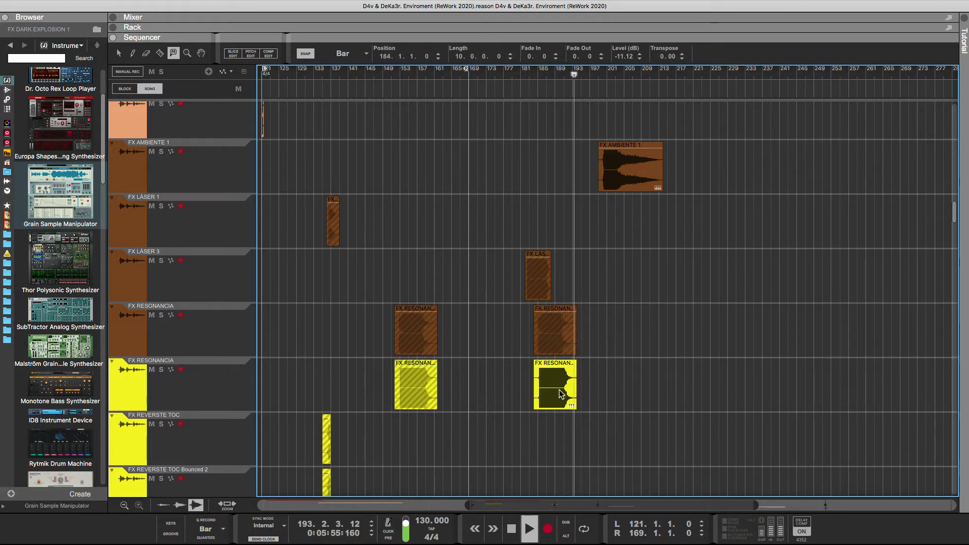
click(555, 384)
click(625, 168)
Step: Look over the FX, drum, pluck, bass and vocal tracks for clips from bar 193 onward while the song plays
scroll(665, 380, down, 5)
scroll(665, 380, down, 15)
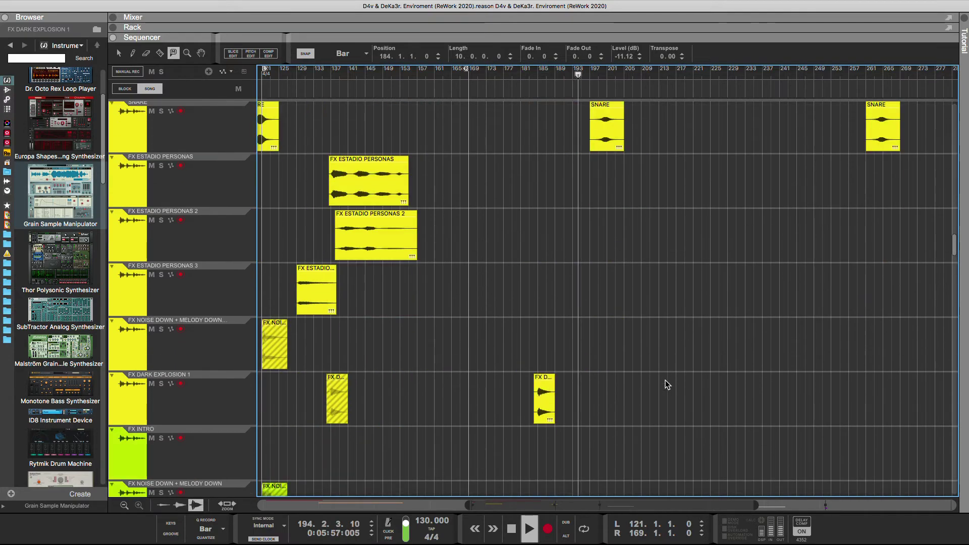
scroll(665, 382, down, 15)
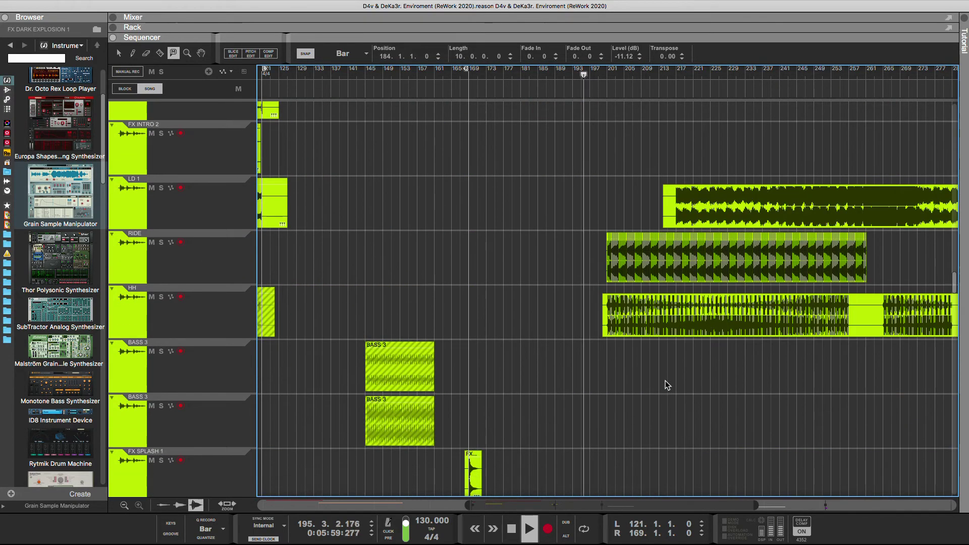
scroll(666, 385, down, 12)
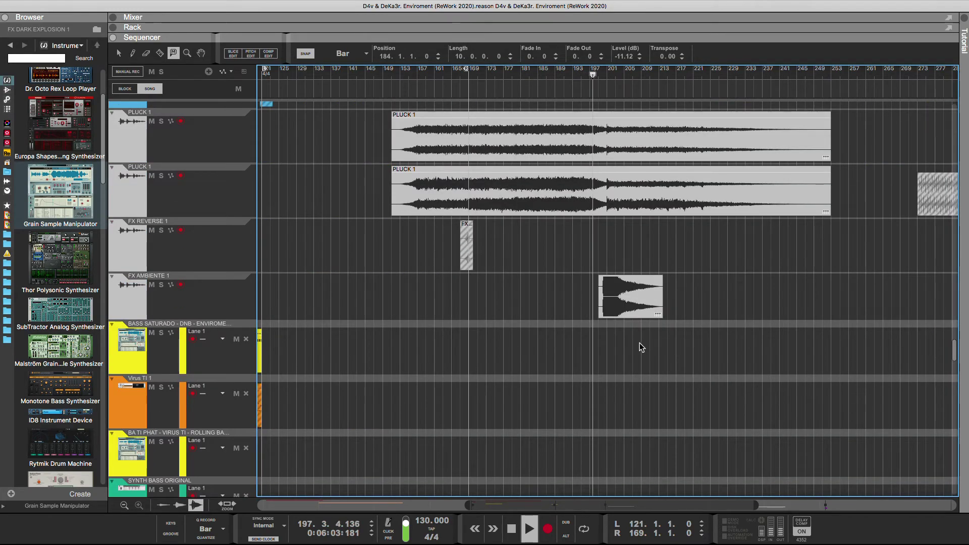
scroll(641, 347, down, 8)
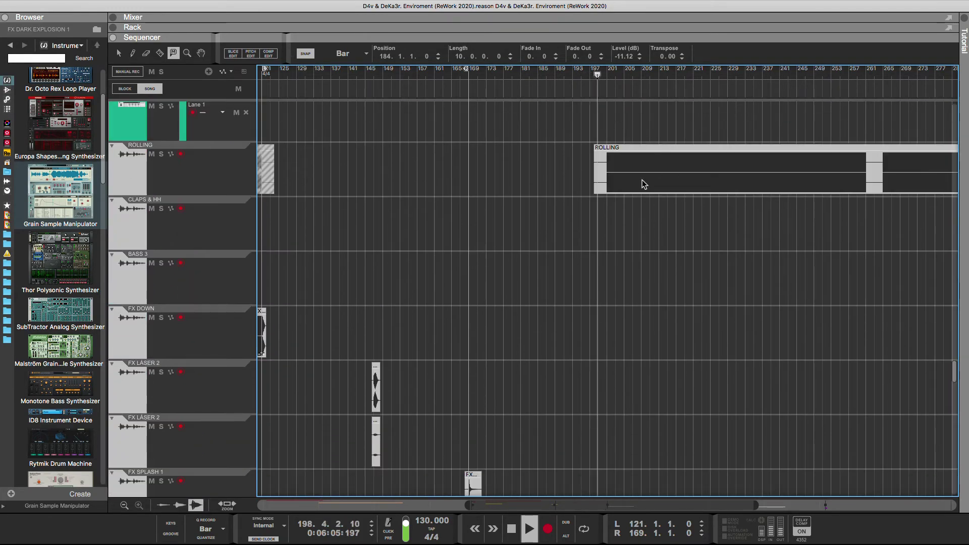
scroll(624, 217, up, 8)
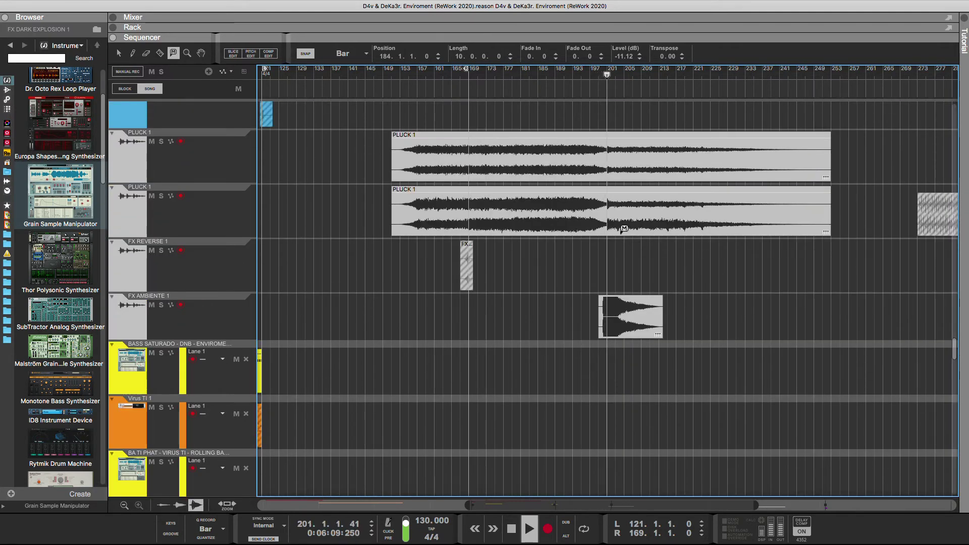
scroll(620, 230, down, 8)
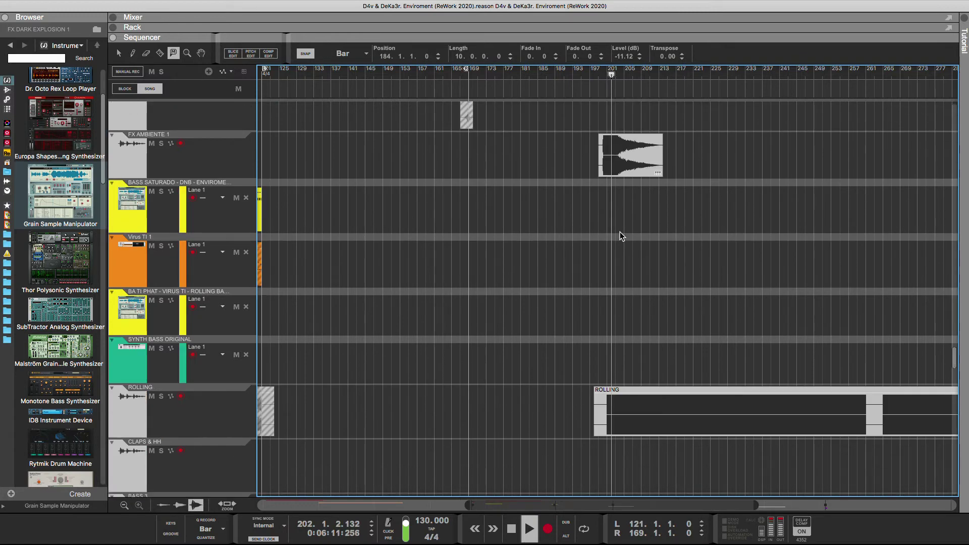
scroll(618, 230, down, 12)
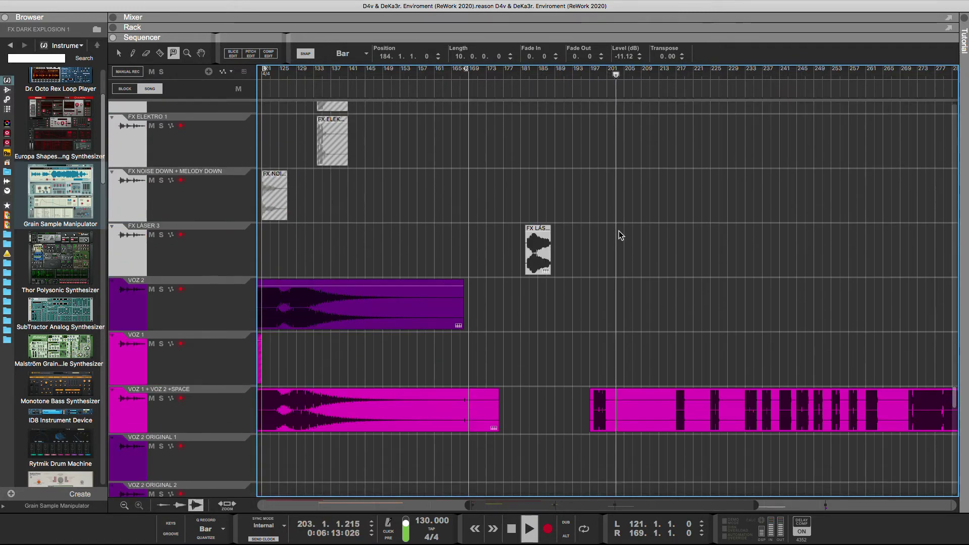
scroll(621, 226, up, 10)
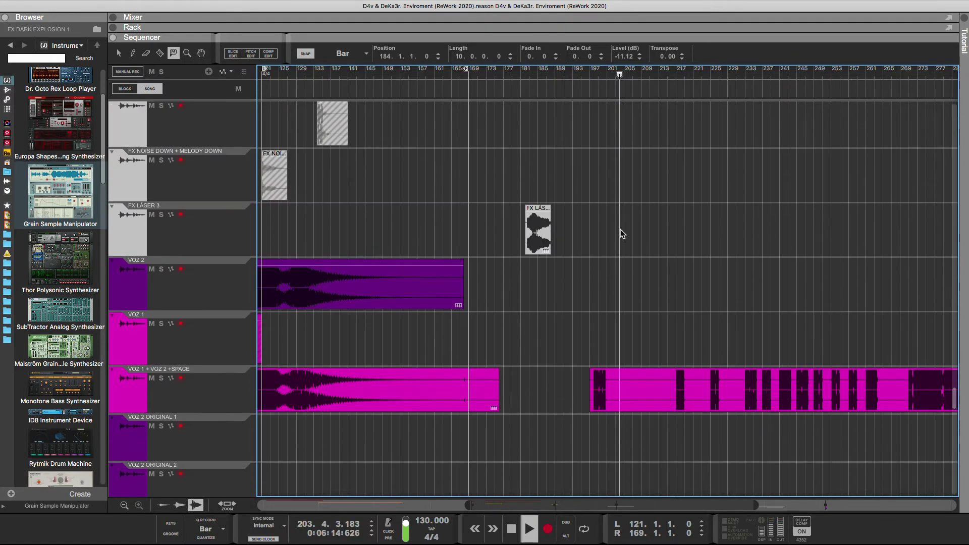
scroll(617, 238, up, 10)
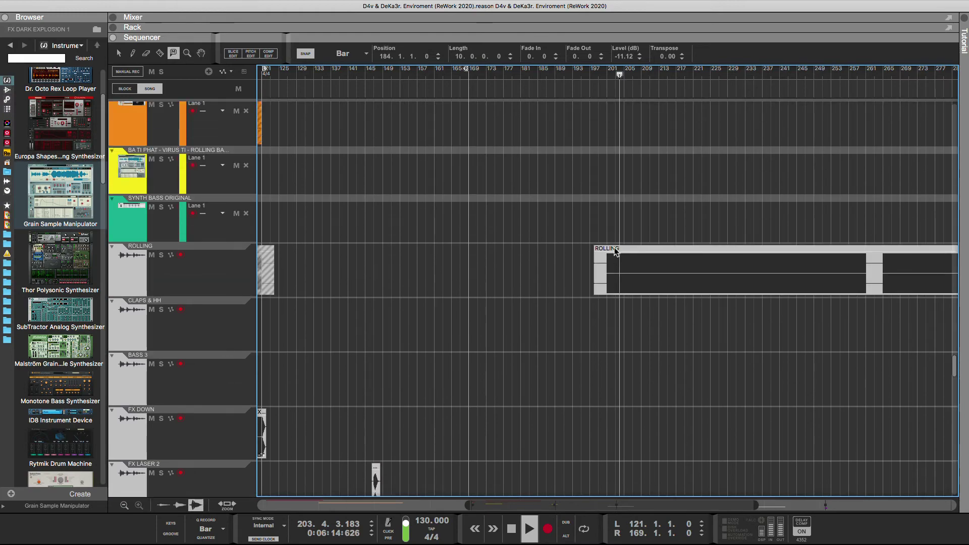
scroll(620, 377, up, 10)
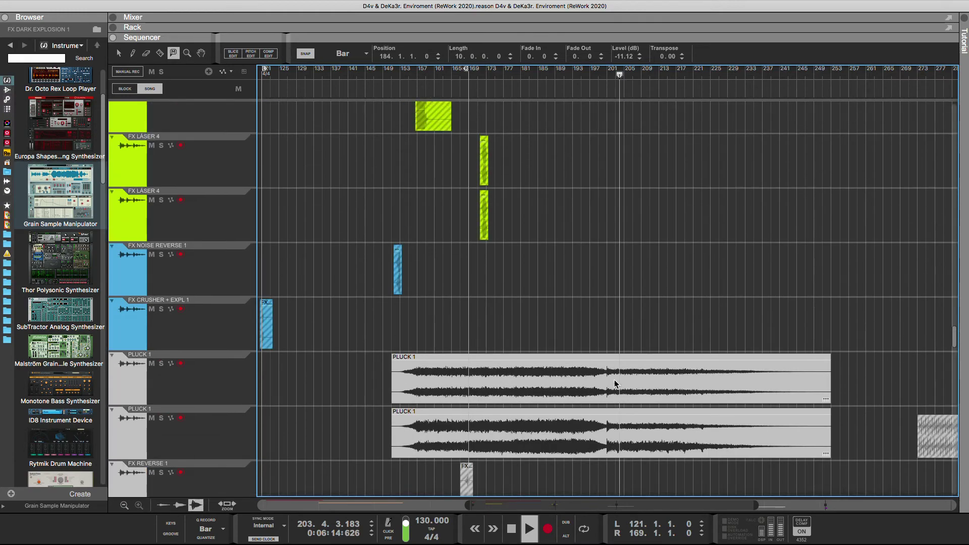
scroll(610, 377, up, 10)
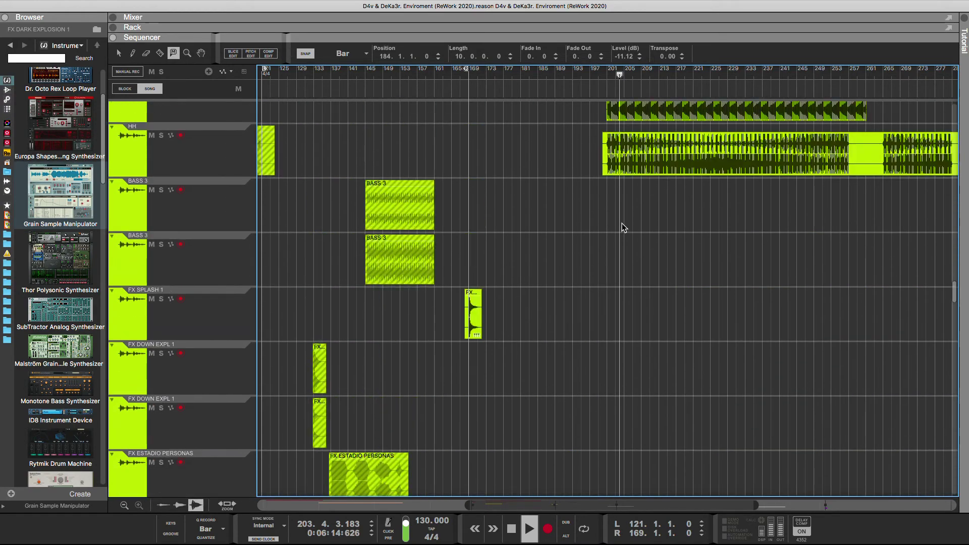
scroll(622, 227, down, 6)
scroll(601, 328, down, 8)
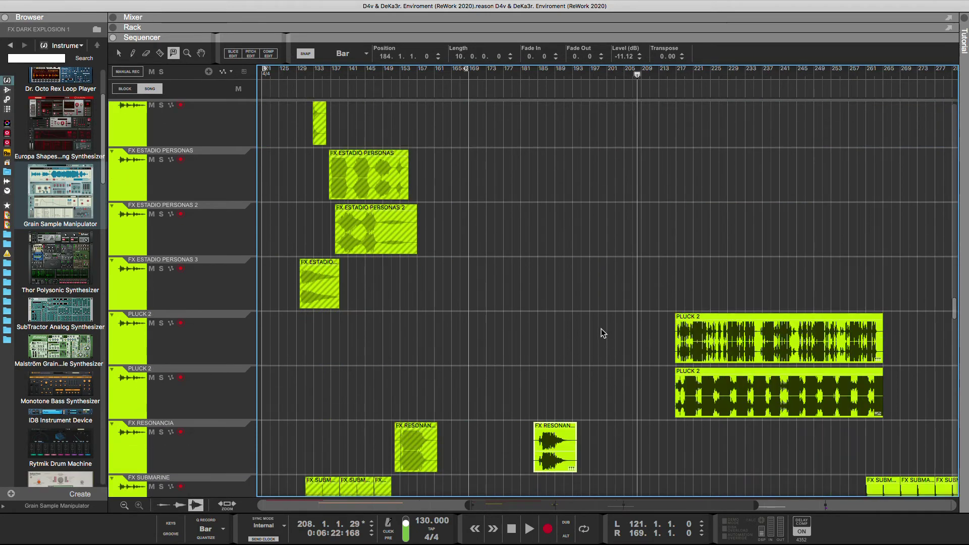
scroll(593, 324, down, 6)
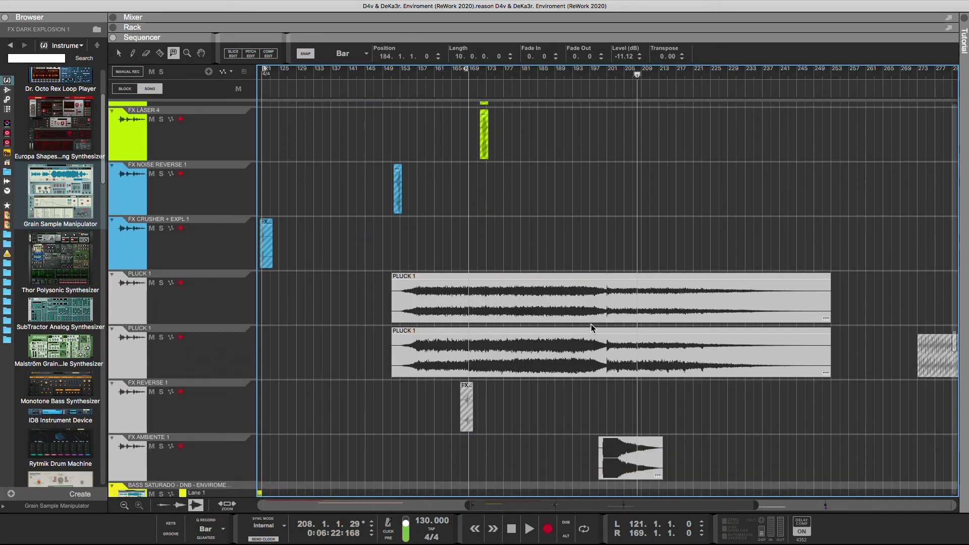
Step: Replay the song from the left locator at bar 121 while checking the FX, pluck, bass and lead tracks
key(KP_1)
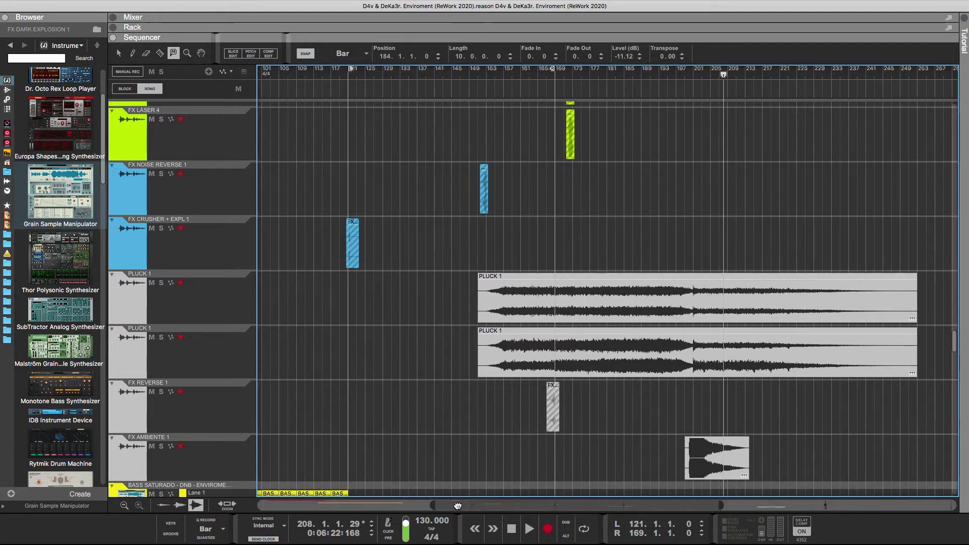
key(space)
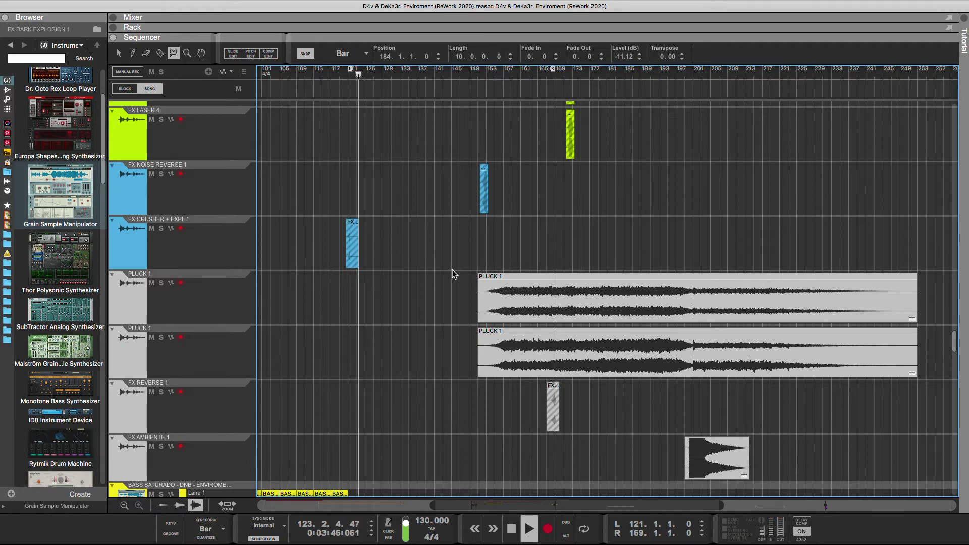
scroll(452, 270, up, 10)
scroll(452, 270, up, 4)
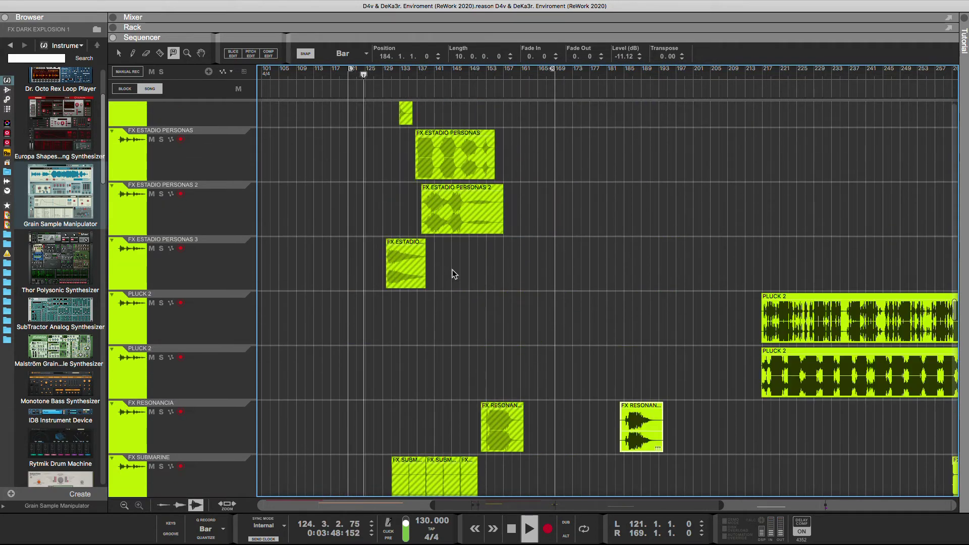
scroll(452, 269, up, 6)
scroll(450, 273, up, 10)
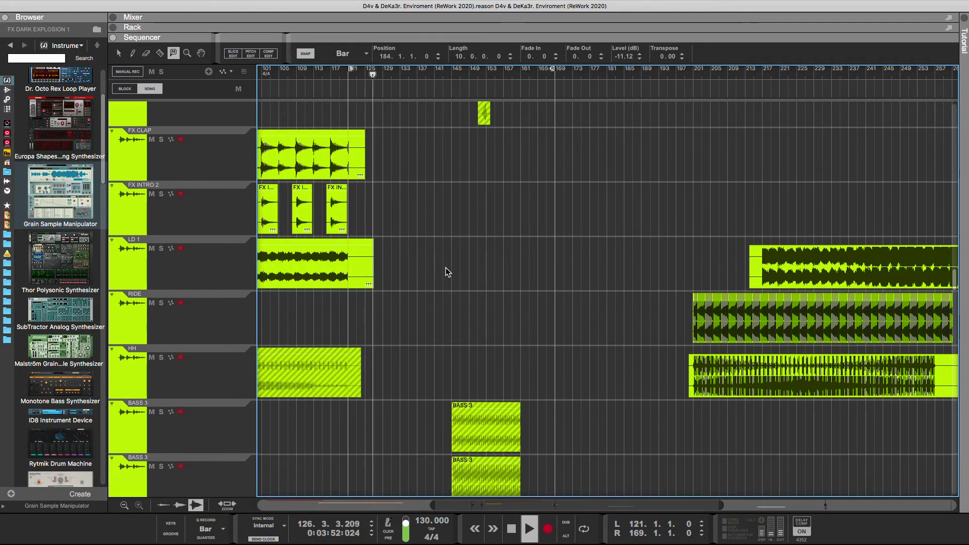
key(space)
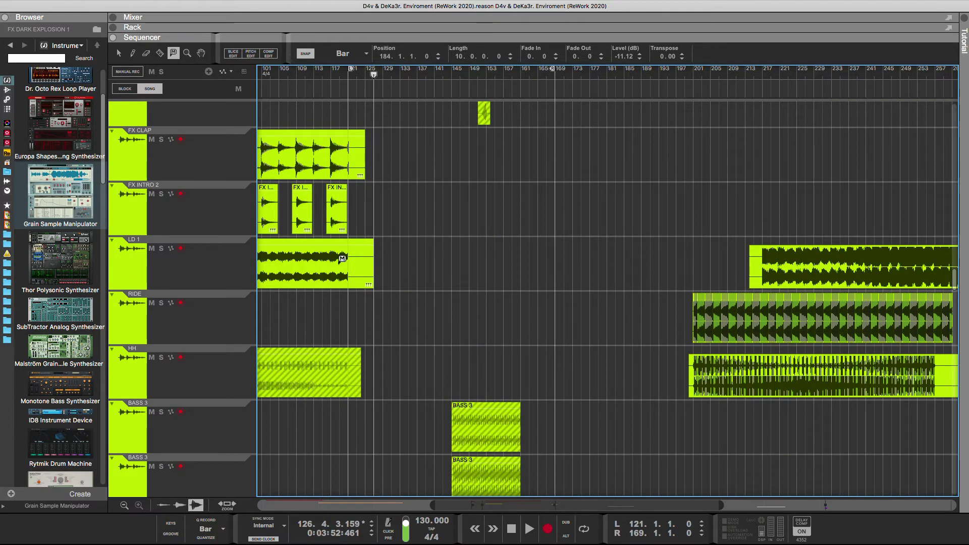
Step: Zoom out the arrangement with the Magnifying Glass tool until the whole song fits in view
click(187, 53)
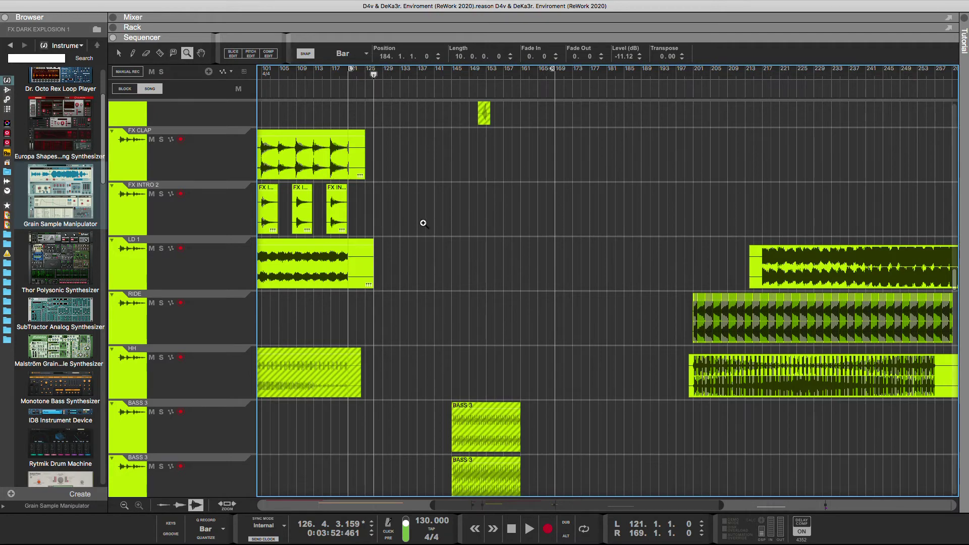
key(space)
key(space)
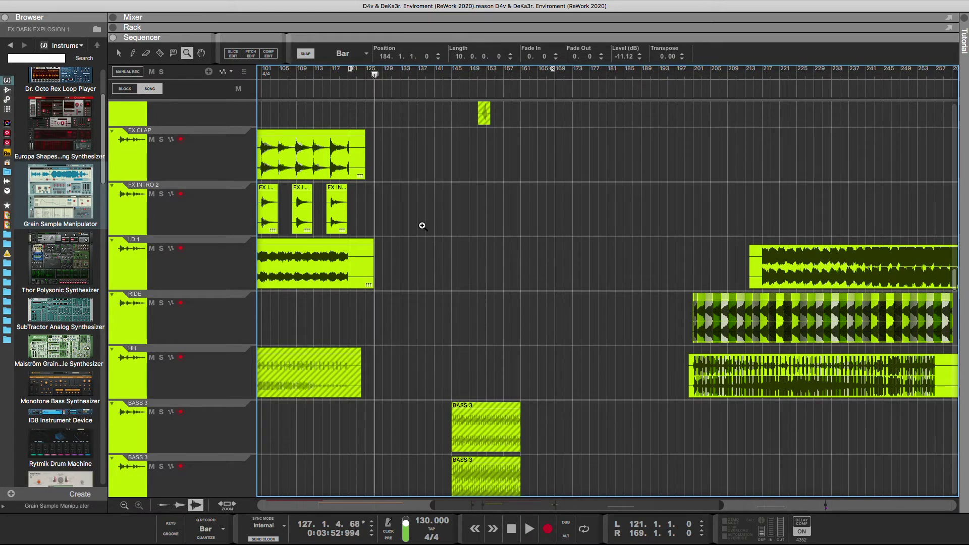
alt+click(422, 226)
alt+click(422, 226)
alt+click(421, 226)
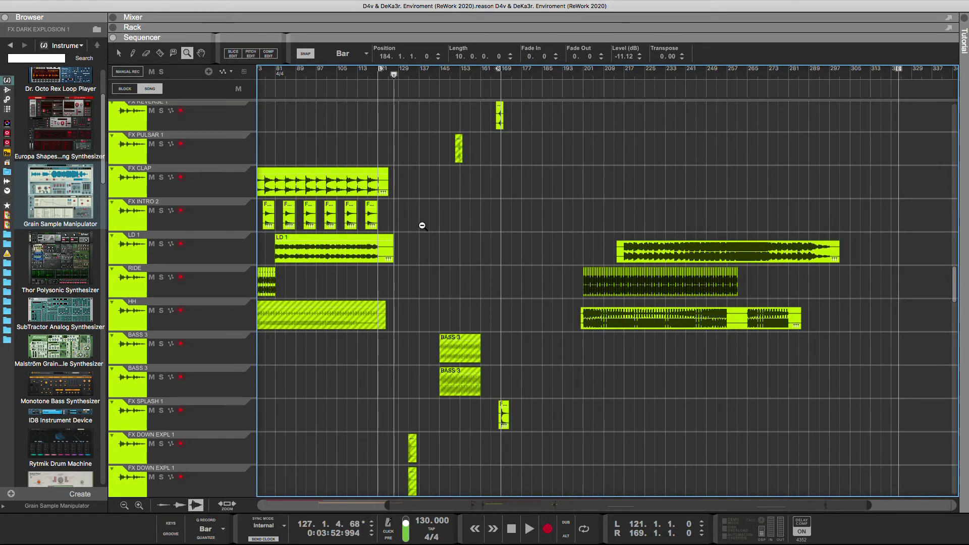
alt+click(422, 225)
alt+click(421, 226)
alt+click(422, 226)
alt+click(421, 225)
alt+click(422, 226)
alt+click(422, 226)
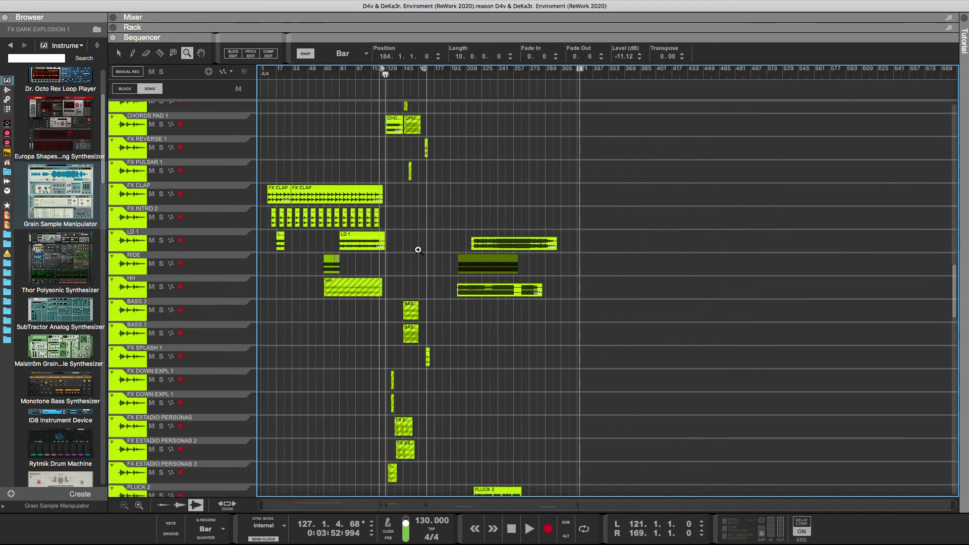
Step: Move the four Grain 1 tracks (Grain 1, copy, copy 2 and copy 3) directly above the BASS 1 + SC M track
scroll(414, 285, up, 3)
scroll(499, 358, up, 12)
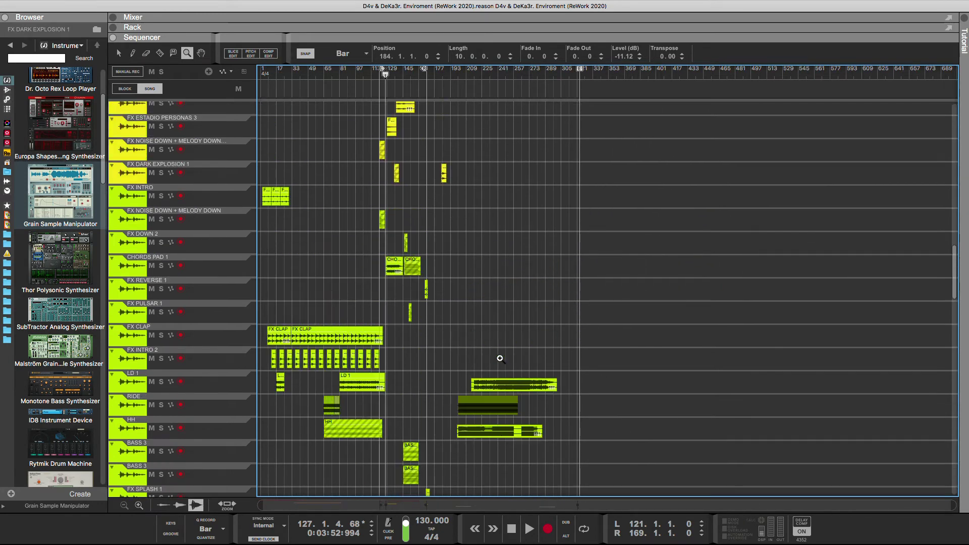
scroll(499, 358, up, 10)
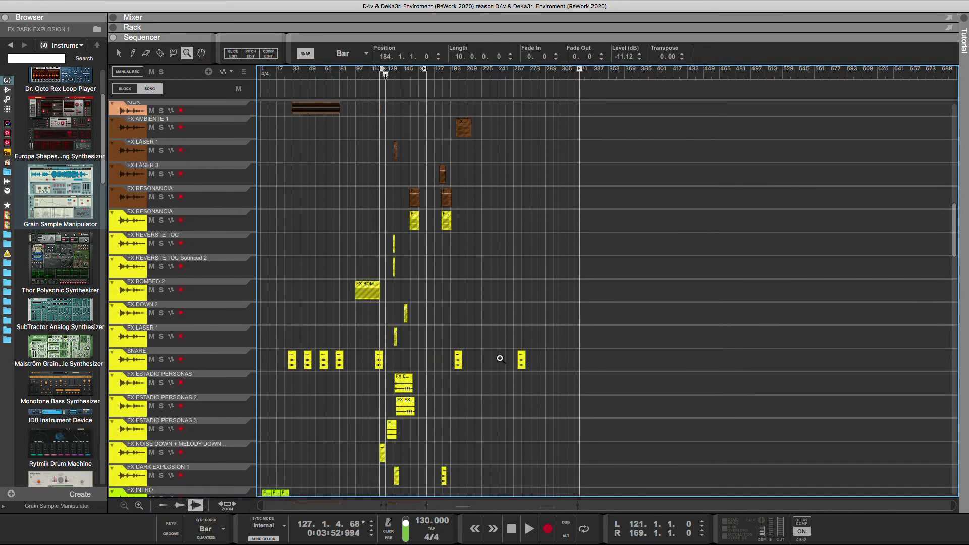
scroll(499, 358, up, 1)
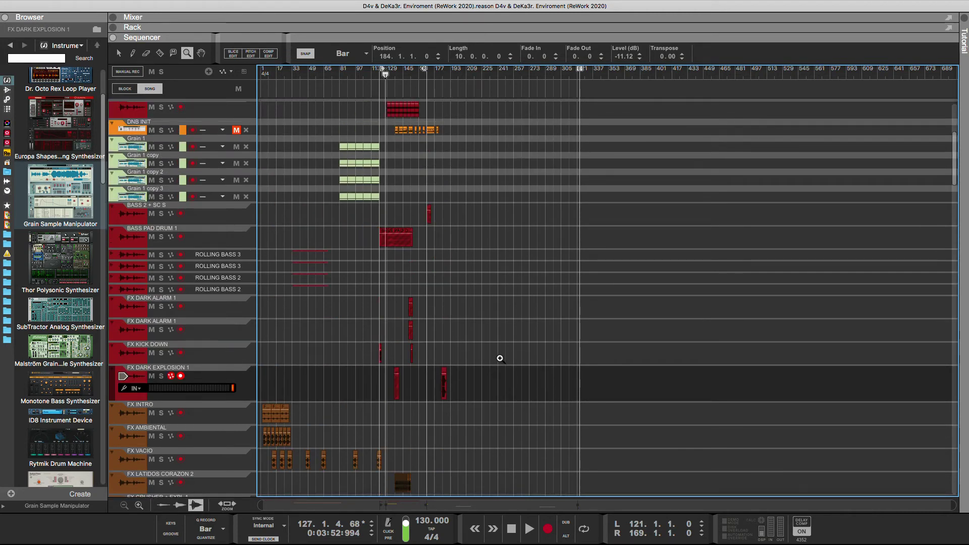
scroll(494, 338, up, 8)
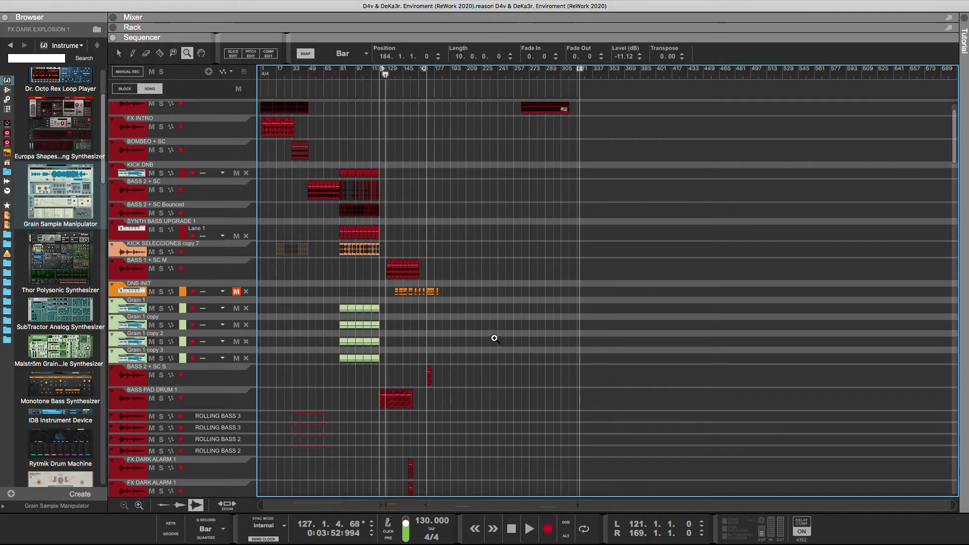
scroll(494, 338, up, 2)
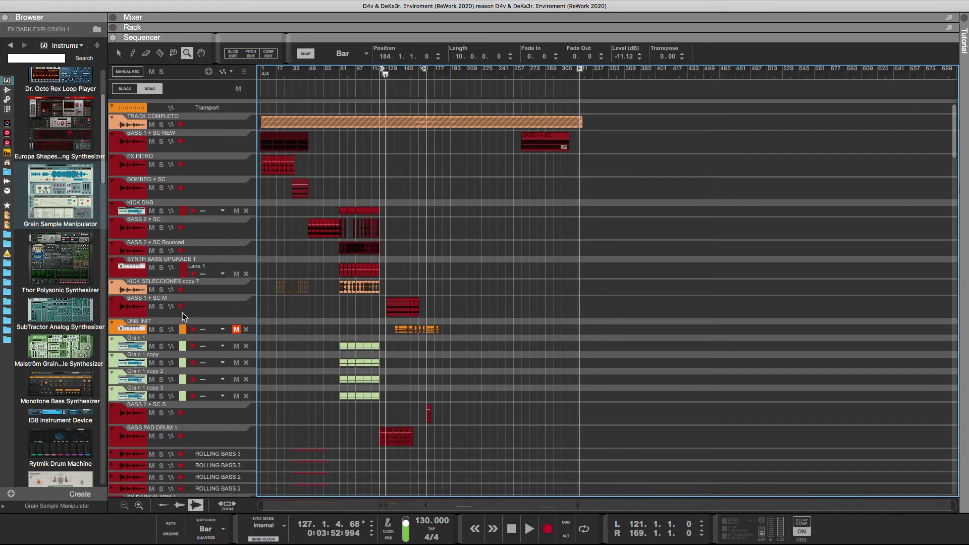
drag(112, 312, 112, 349)
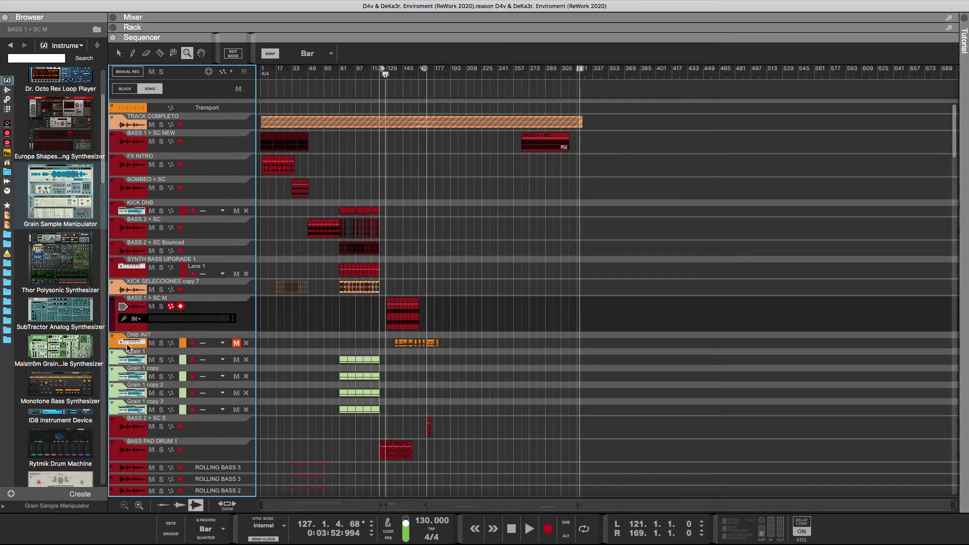
click(115, 412)
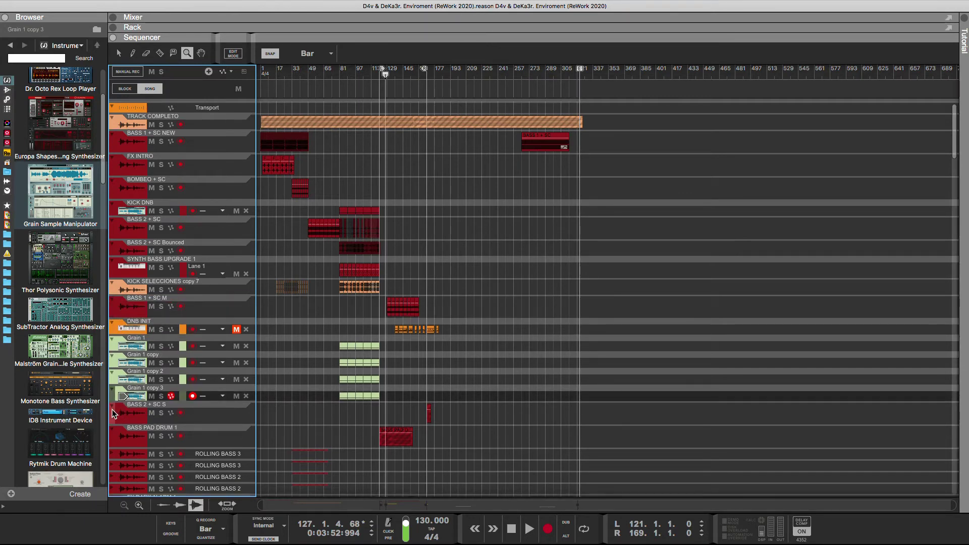
shift+click(113, 349)
drag(113, 349, 122, 302)
drag(200, 319, 199, 316)
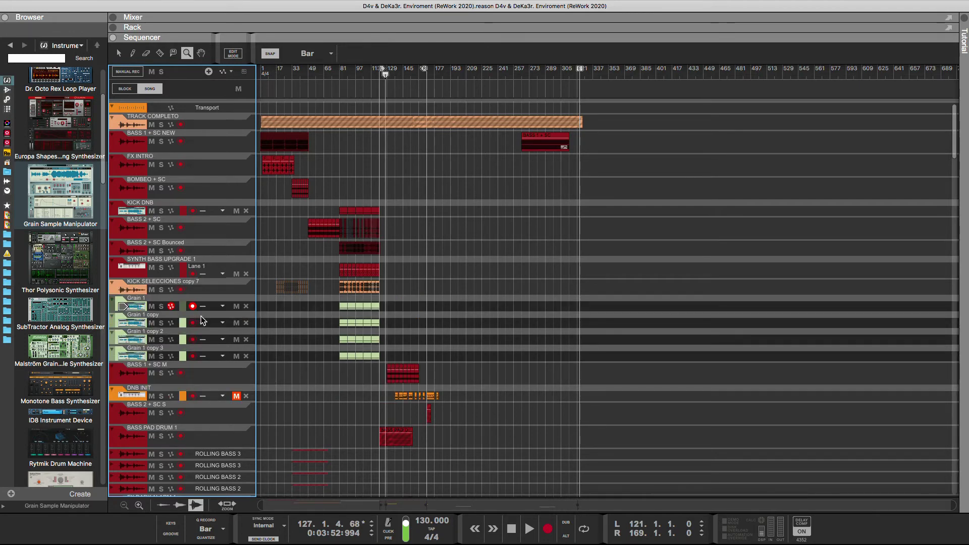
Step: Unfold the two ROLLING BASS 3 and two ROLLING BASS 2 tracks
scroll(399, 321, down, 3)
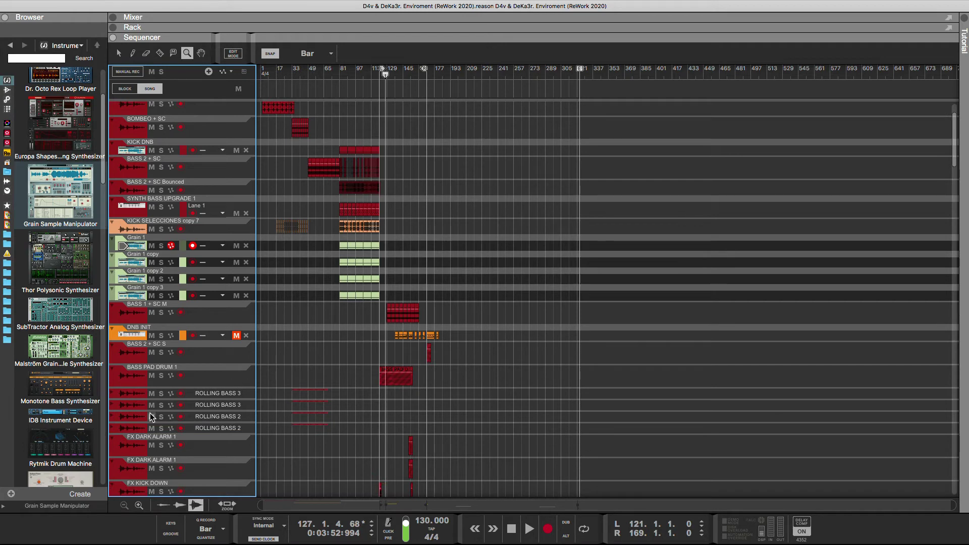
click(112, 394)
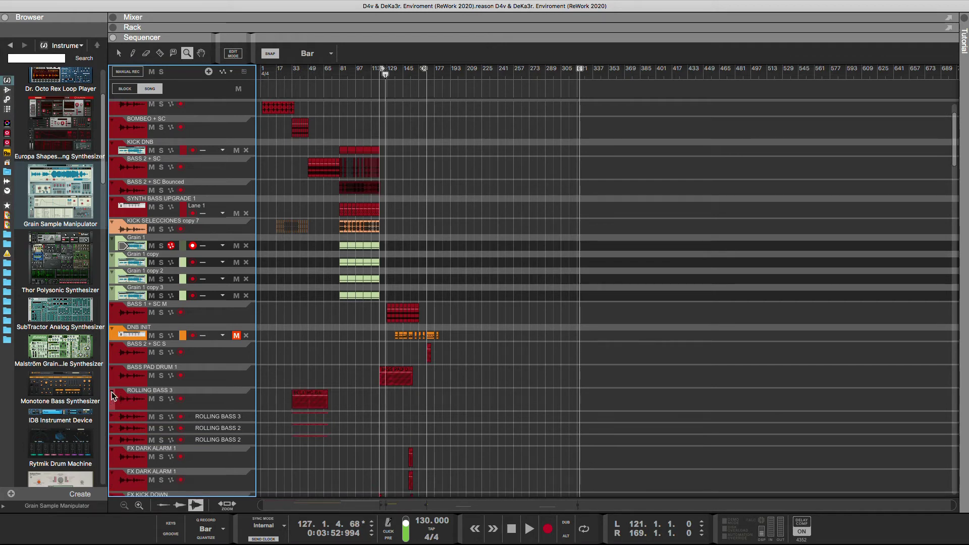
click(112, 394)
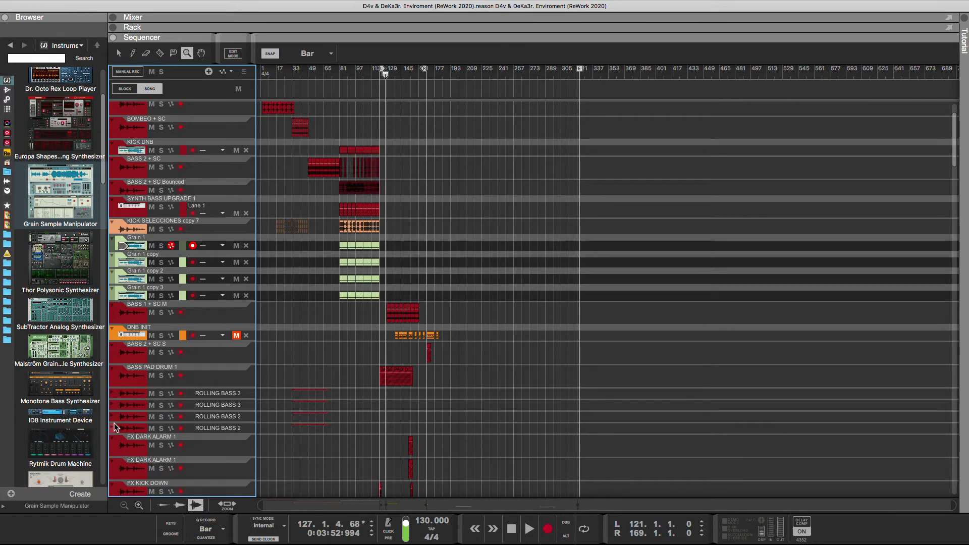
click(113, 428)
click(112, 416)
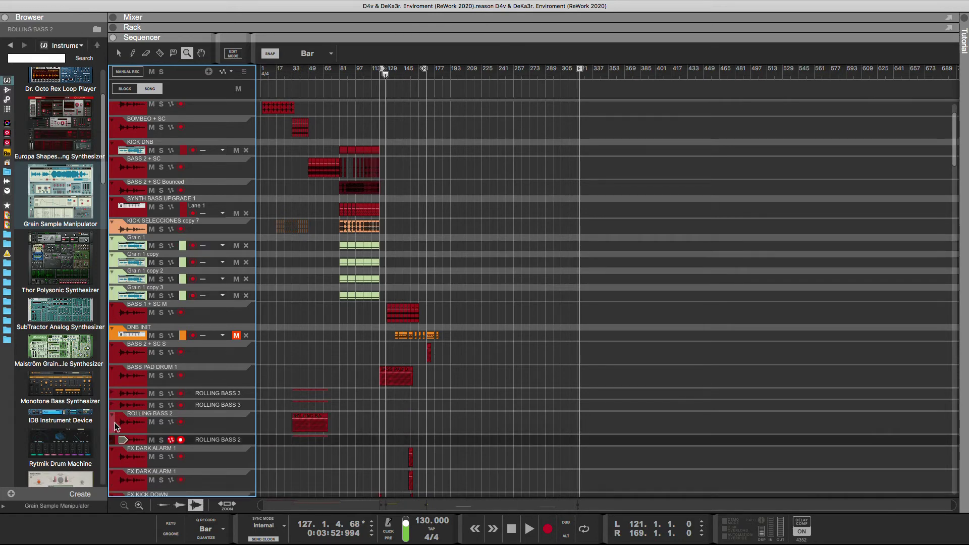
scroll(116, 428, down, 2)
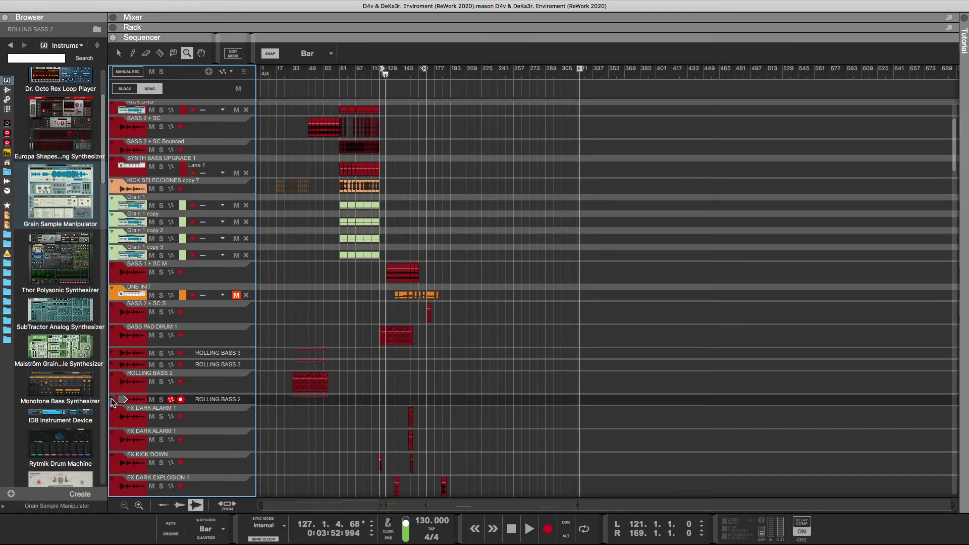
click(112, 398)
click(112, 364)
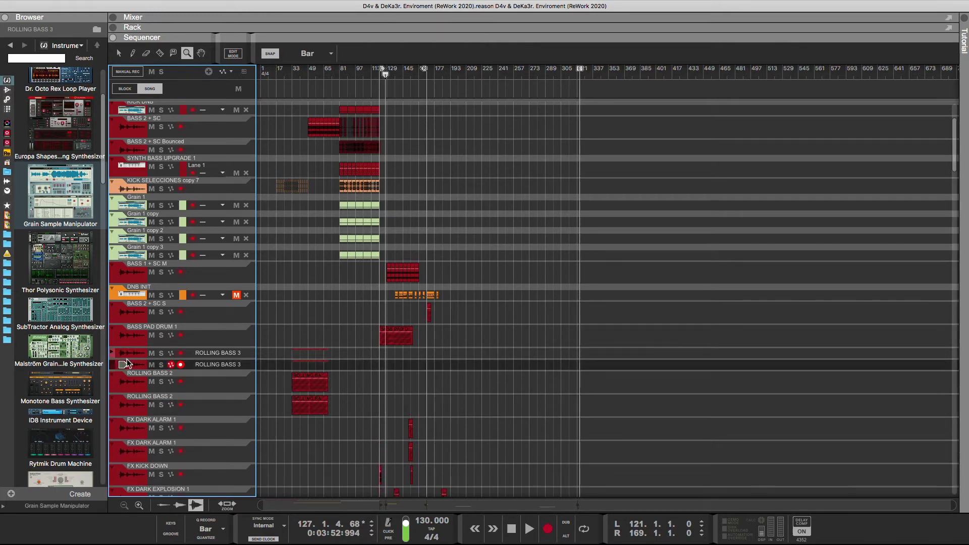
click(111, 354)
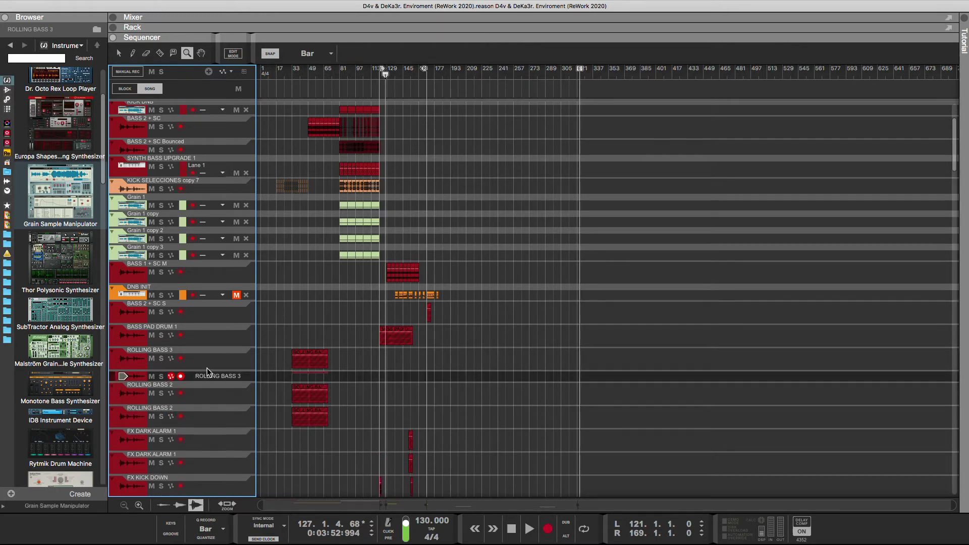
click(112, 375)
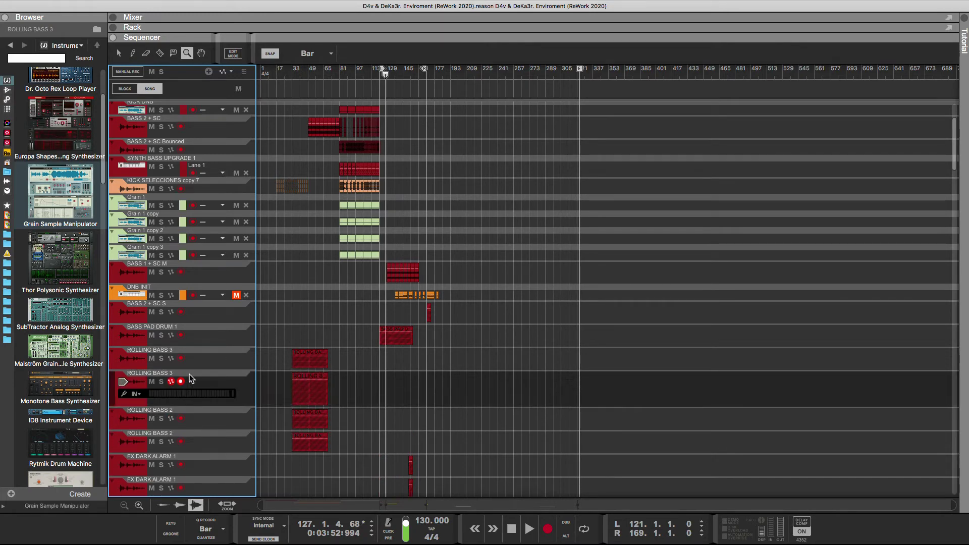
Step: Move the clips on the four ROLLING BASS tracks together to start at about bar 177
click(117, 53)
drag(351, 348, 447, 454)
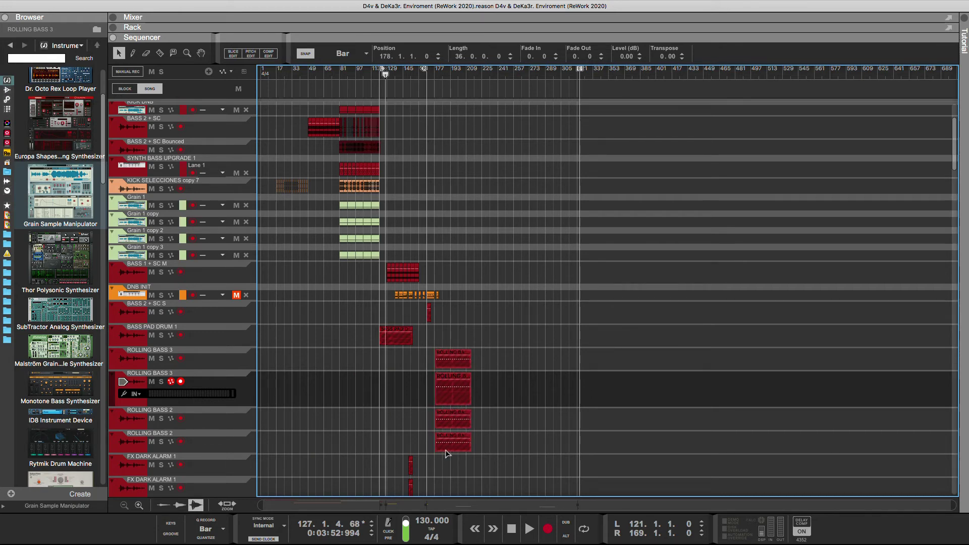
click(447, 333)
Step: Move the brown FX INTRO, FX AMBIENTAL and FX VACIO tracks between Grain 1 copy 3 and BASS 1 + SC M
scroll(449, 335, down, 3)
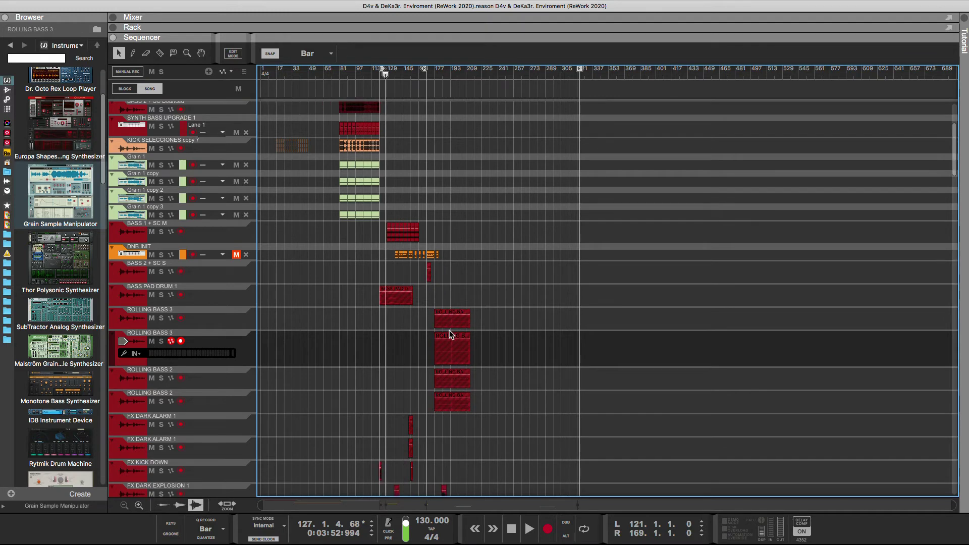
scroll(449, 335, up, 3)
scroll(449, 333, down, 5)
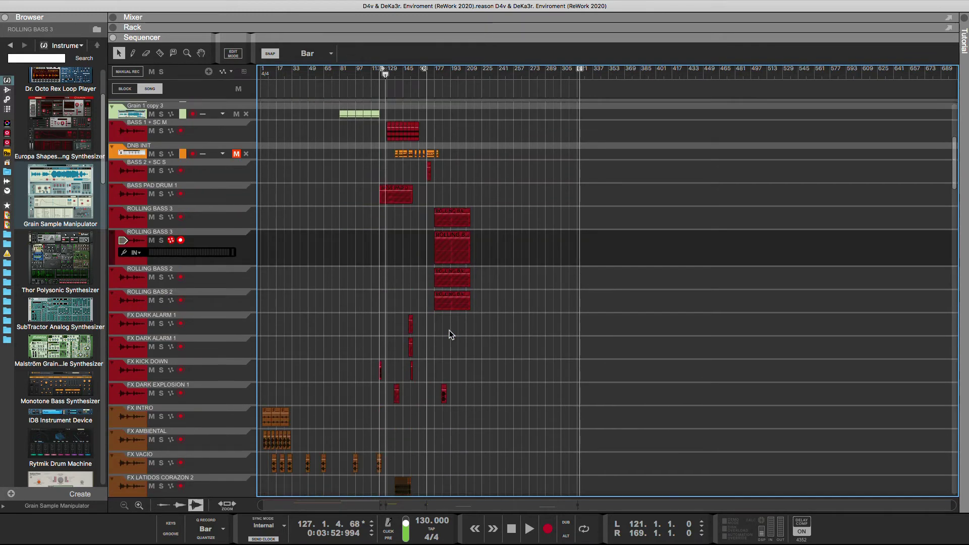
click(114, 466)
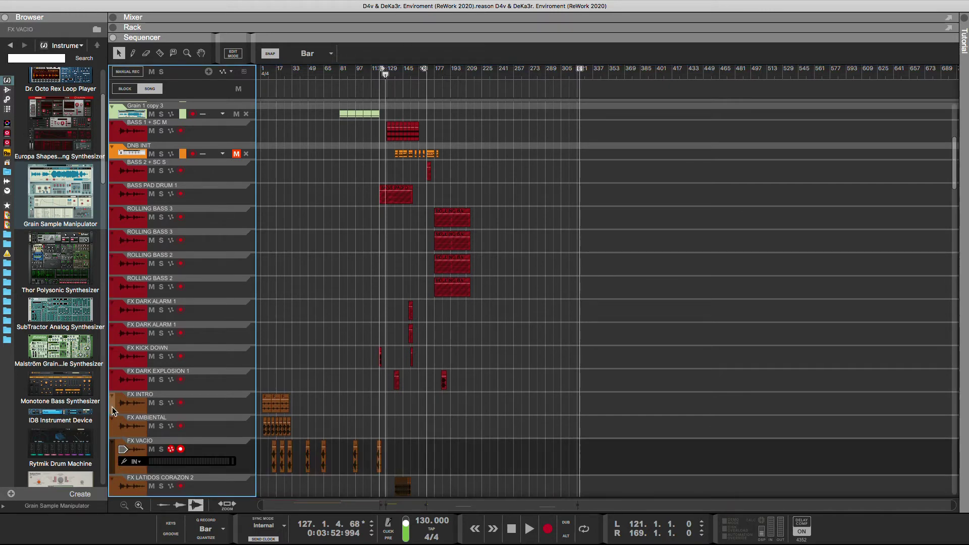
drag(114, 410, 136, 153)
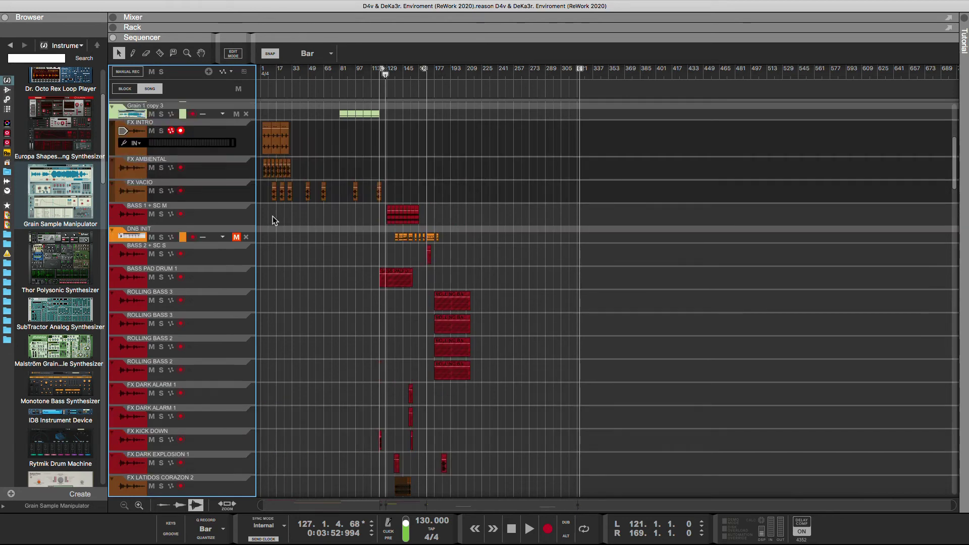
Step: Try moving the BASS 1 + SC NEW clip near the song's end to start at bar 293
scroll(337, 262, up, 10)
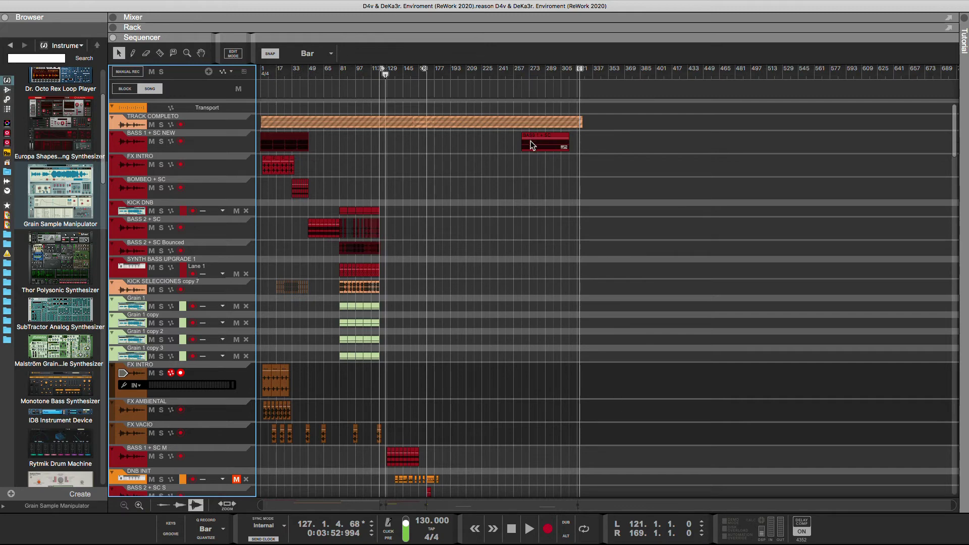
drag(545, 149, 559, 146)
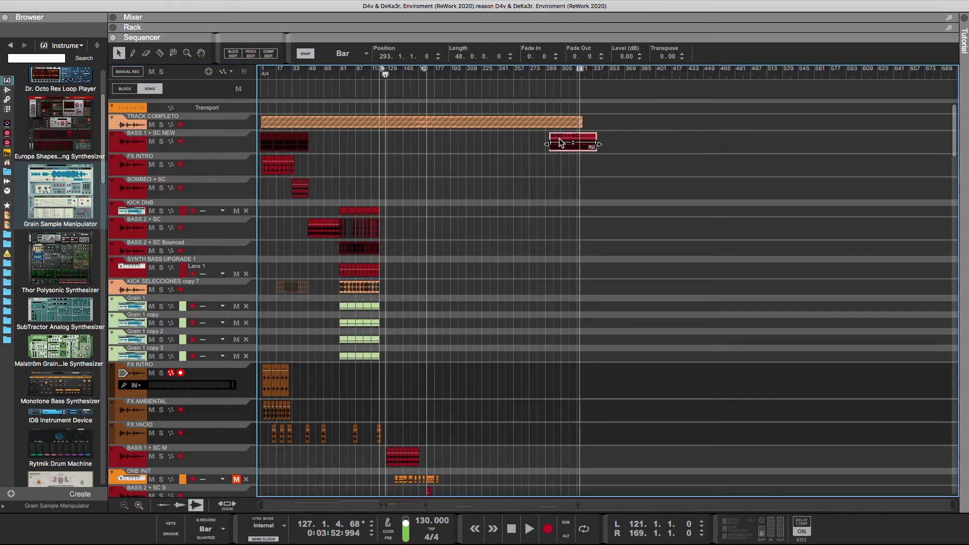
drag(505, 191, 498, 188)
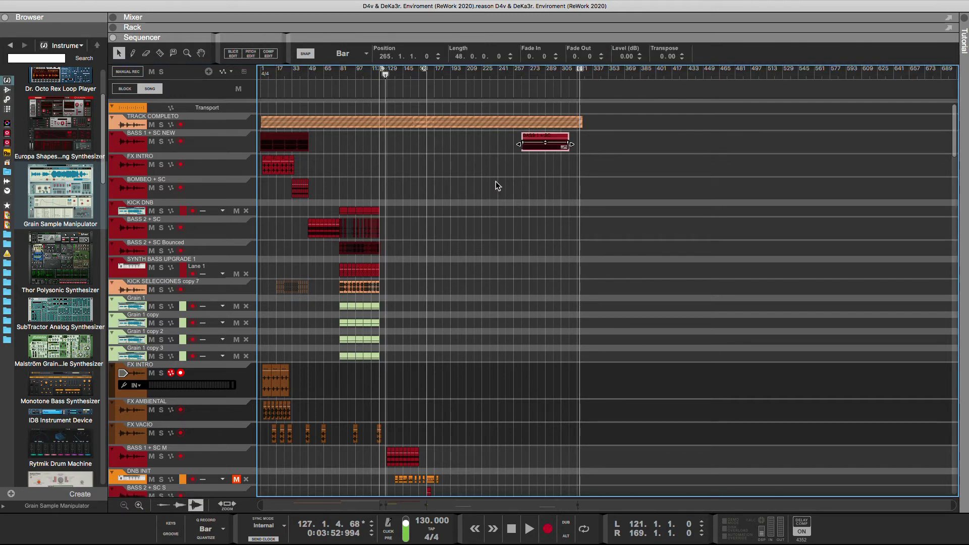
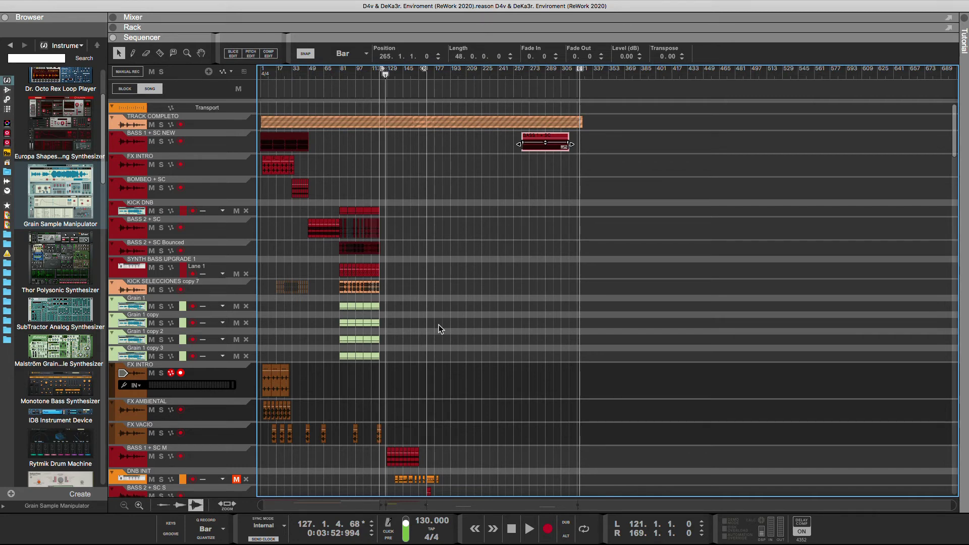
Step: Move the NEW CLAPS copy Bounced and KICK tracks directly below FX VACIO, above BASS 1 + SC M
scroll(439, 326, down, 8)
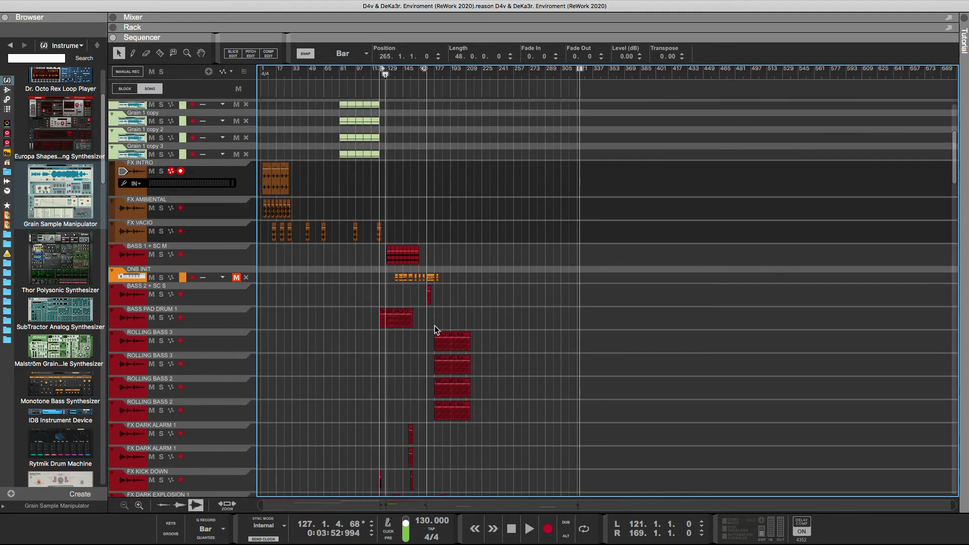
scroll(433, 327, down, 14)
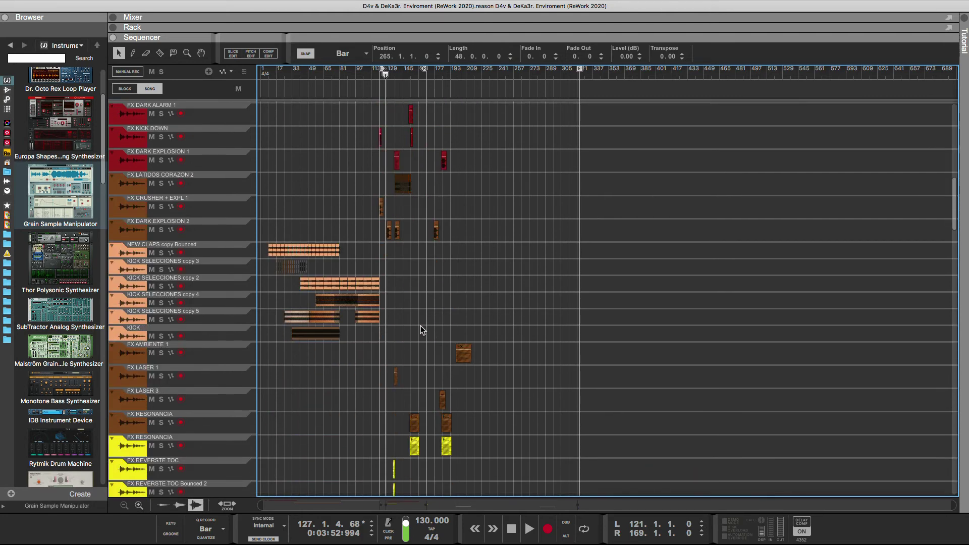
click(114, 336)
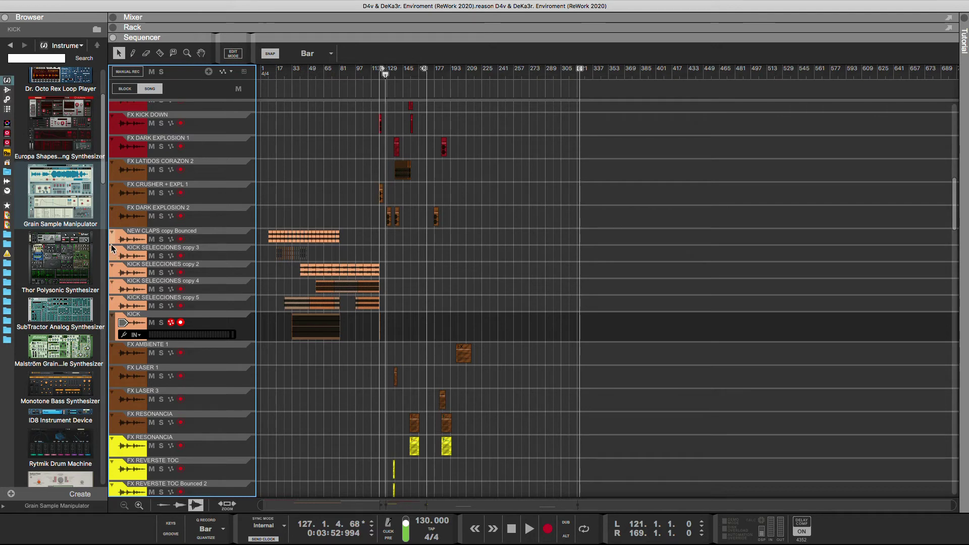
mouse_move(114, 238)
mouse_down()
mouse_move(114, 246)
mouse_move(147, 50)
mouse_move(146, 175)
mouse_up()
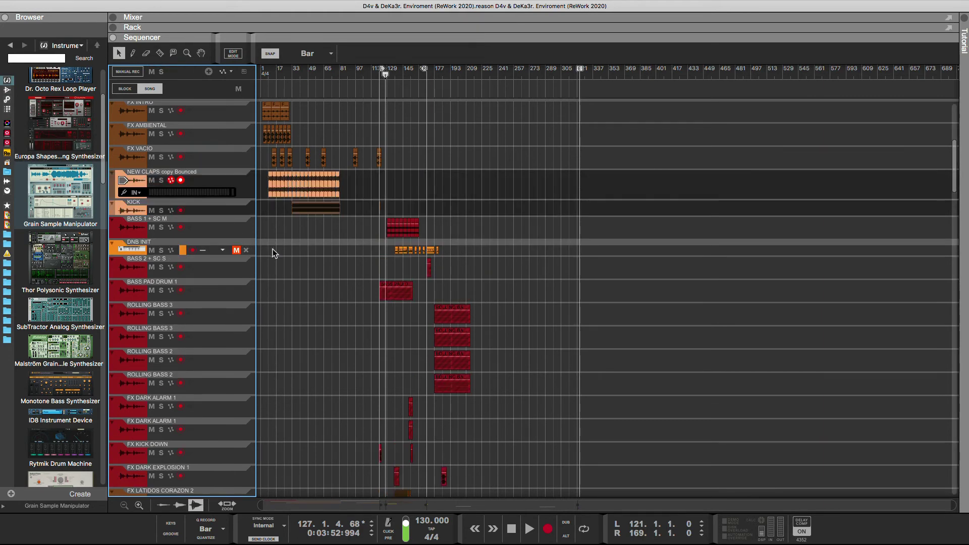
click(288, 251)
Step: Move the KICK SELECCIONES copy 3, copy 2, copy 4 and copy 5 tracks directly below the KICK track
scroll(291, 274, down, 10)
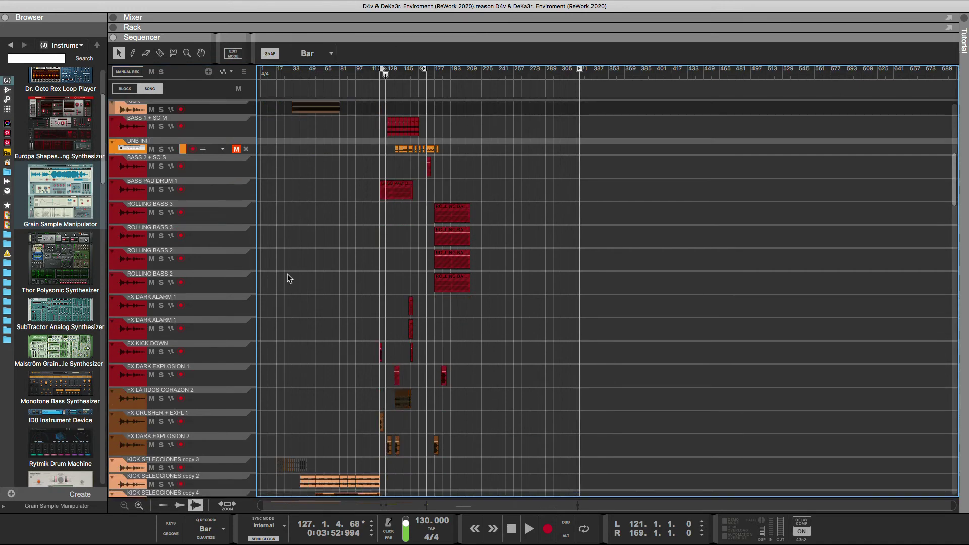
scroll(285, 274, down, 3)
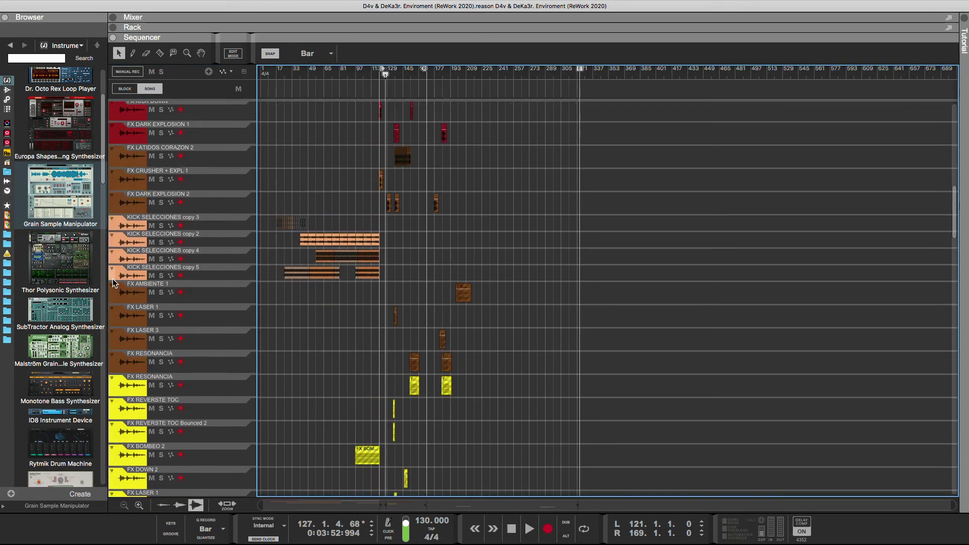
click(116, 279)
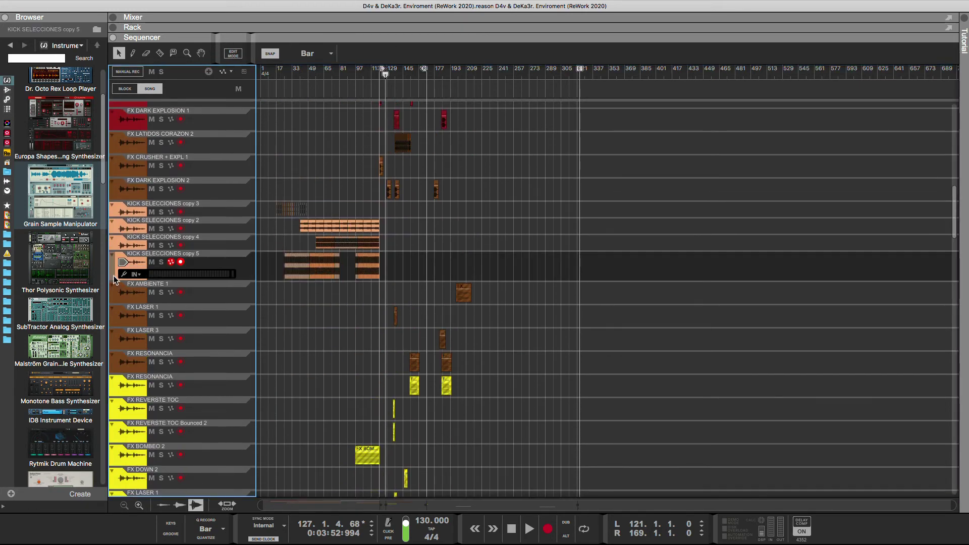
shift+click(113, 209)
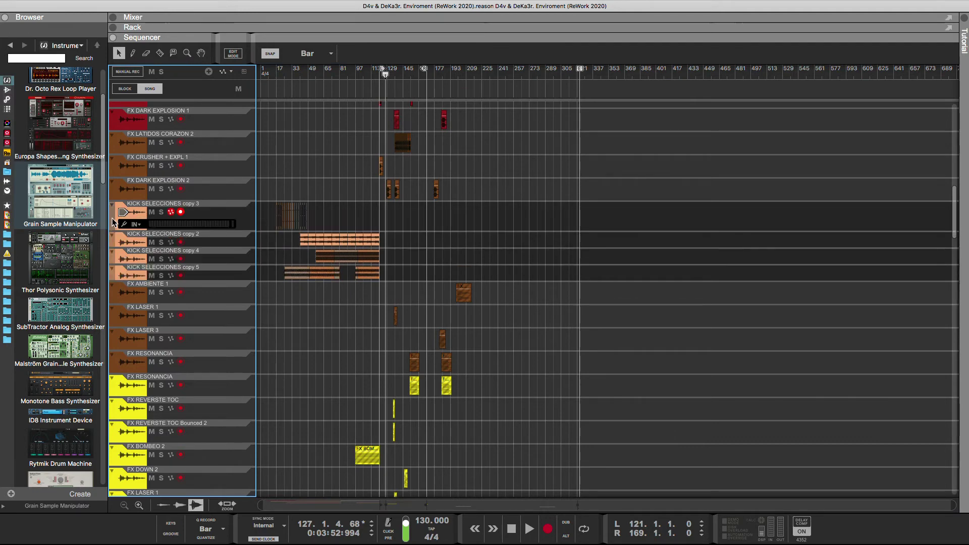
drag(113, 217, 151, 179)
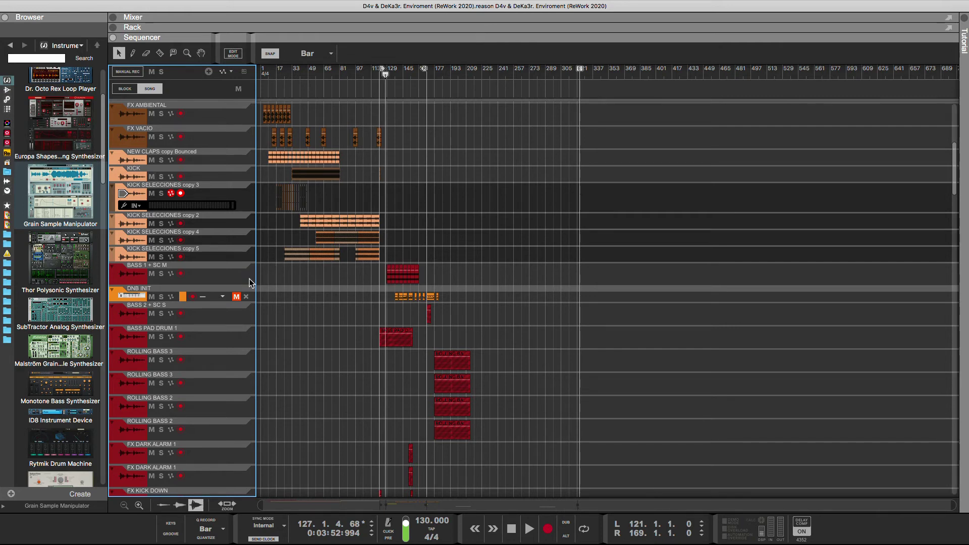
click(292, 286)
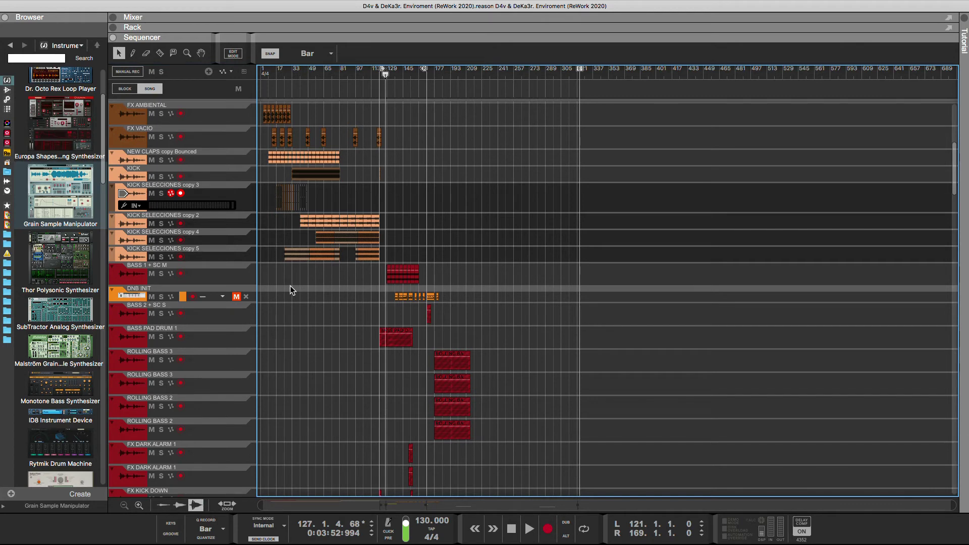
Step: Move the yellow SNARE track up between KICK SELECCIONES copy 5 and BASS 1 + SC M
click(220, 353)
scroll(219, 357, down, 3)
scroll(221, 359, down, 10)
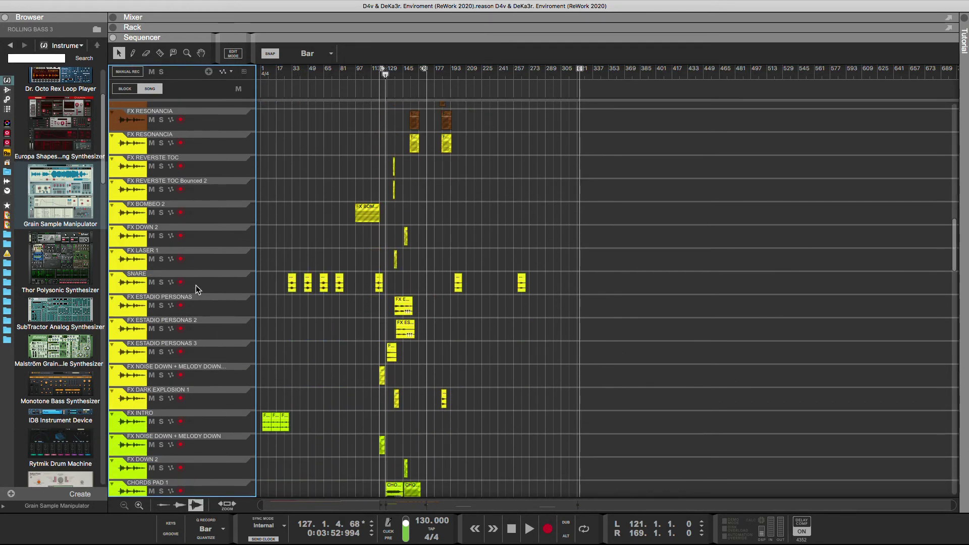
click(196, 285)
drag(114, 286, 126, 159)
Step: Move the green FX INTRO, FX CLAP, FX INTRO 2, LD 1, RIDE and HH tracks between KICK SELECCIONES copy 5 and SNARE
scroll(272, 196, down, 20)
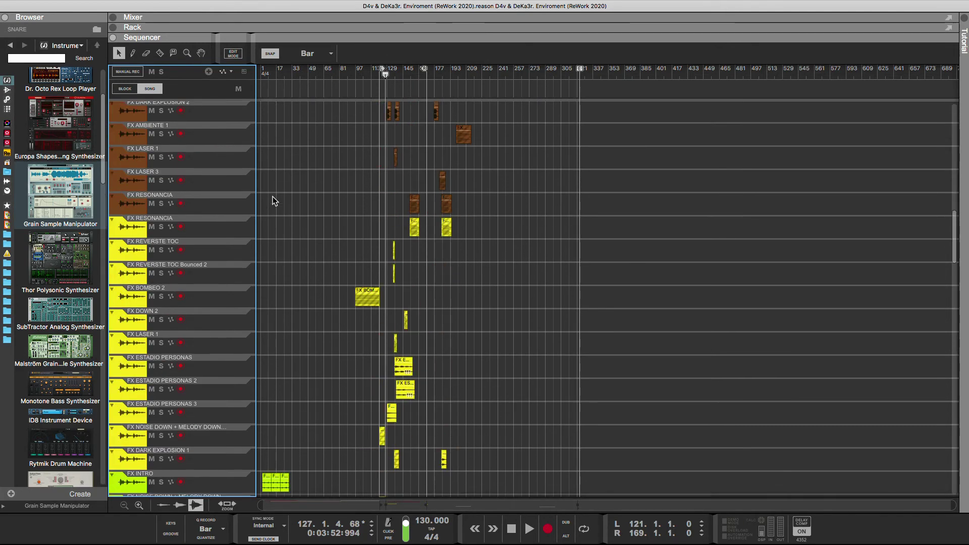
scroll(268, 198, down, 6)
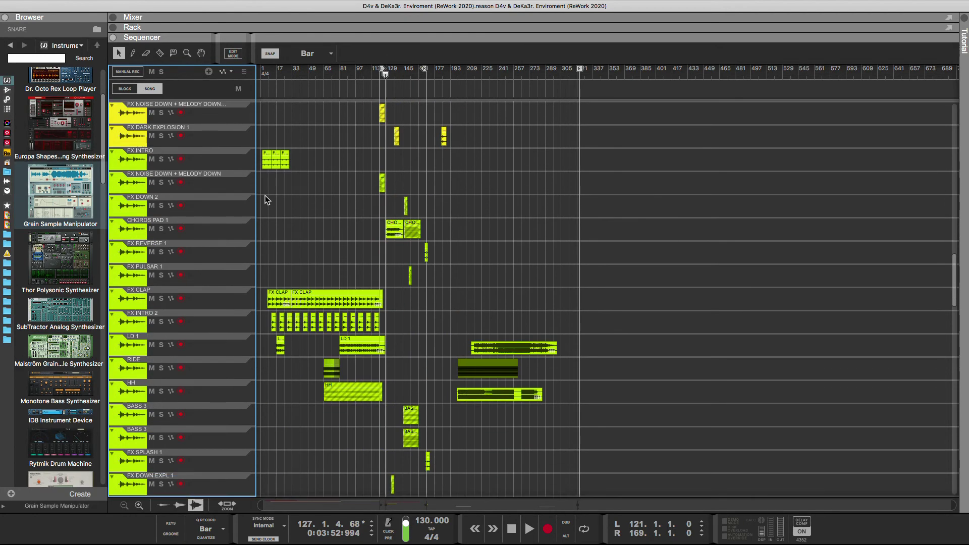
click(112, 397)
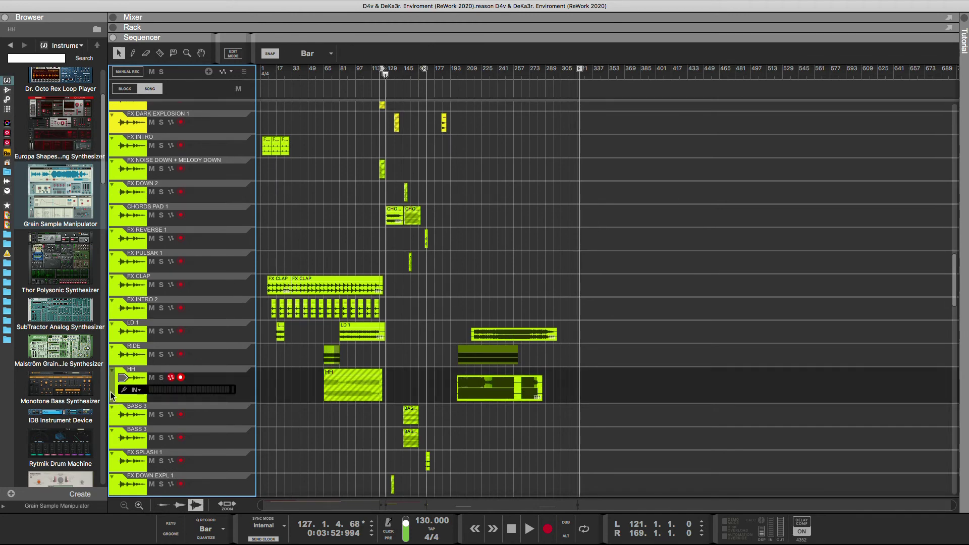
click(114, 292)
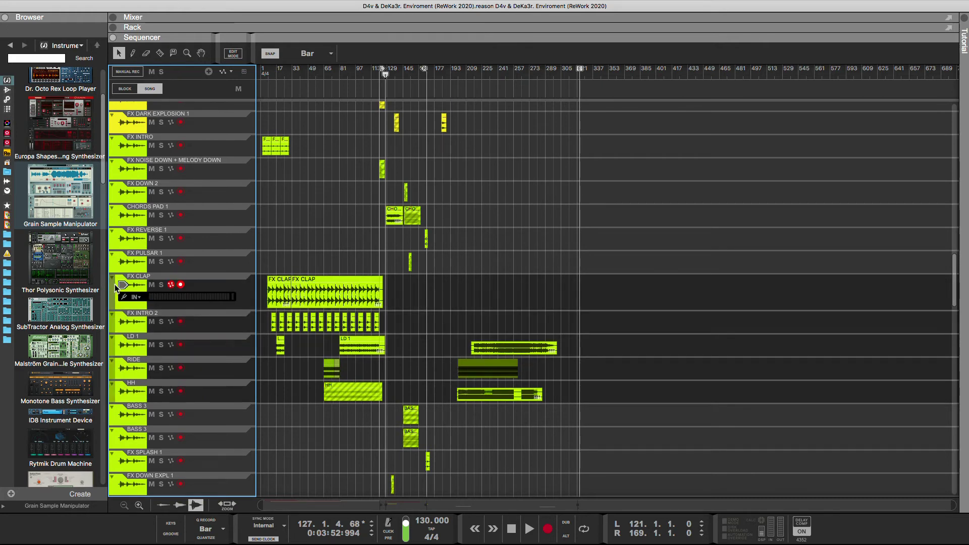
click(112, 144)
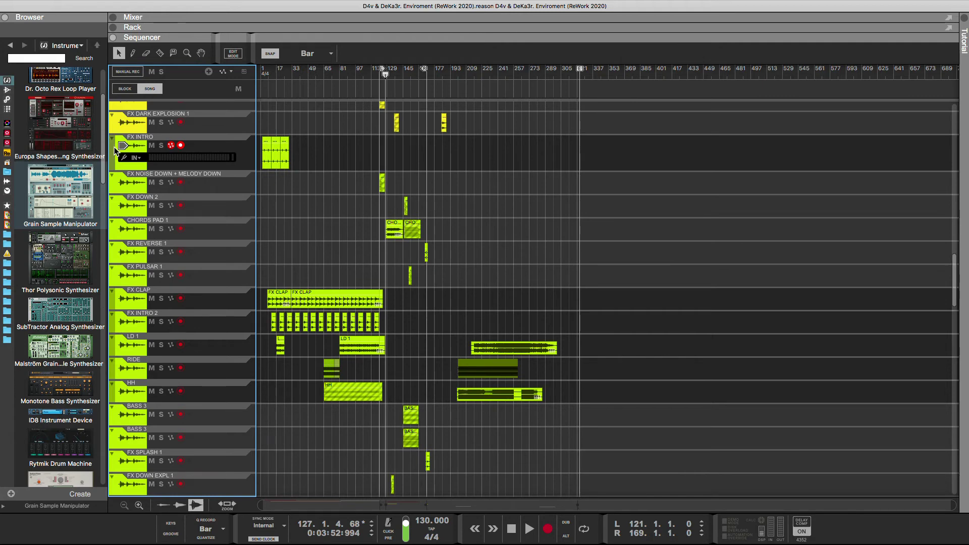
scroll(112, 182, up, 2)
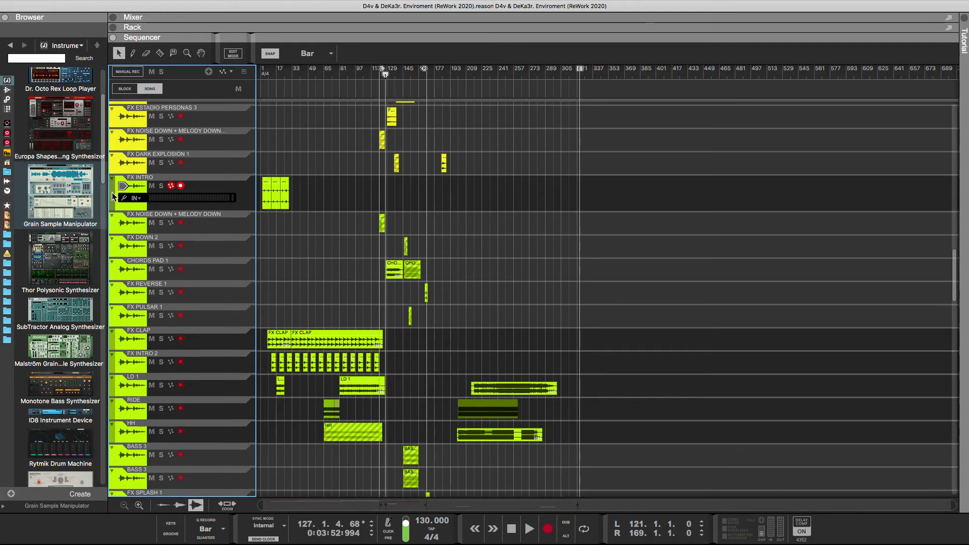
drag(113, 196, 141, 172)
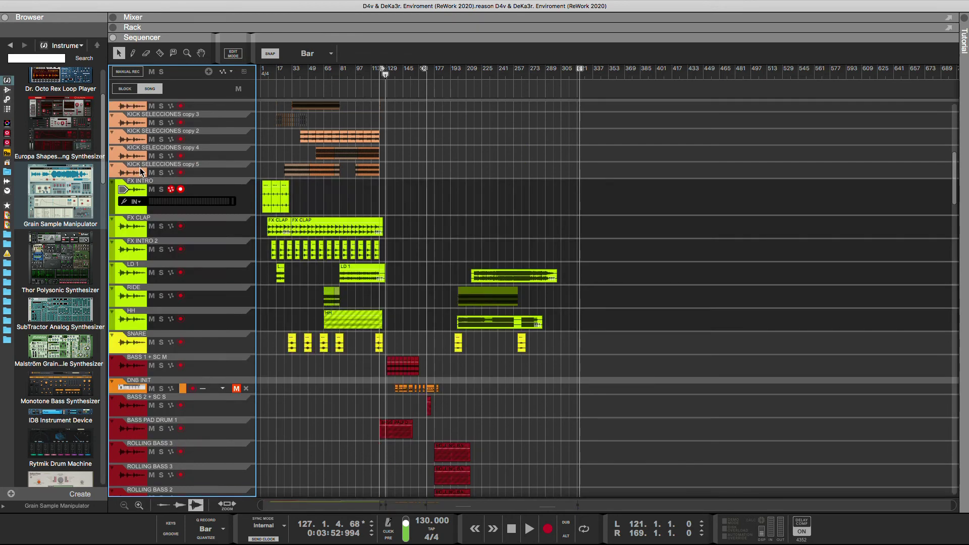
click(271, 316)
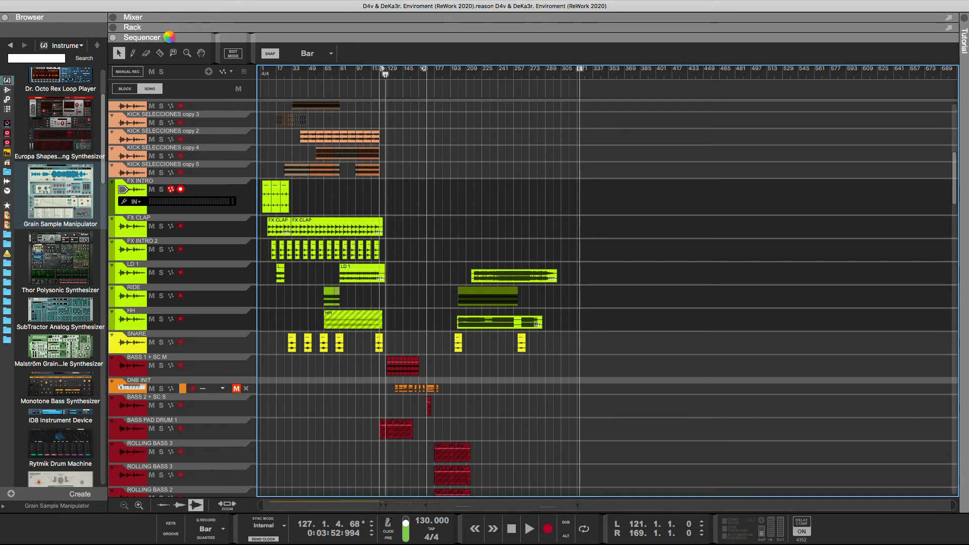
Step: Review the sound files included in the song's self-contain settings and accept them
click(67, 6)
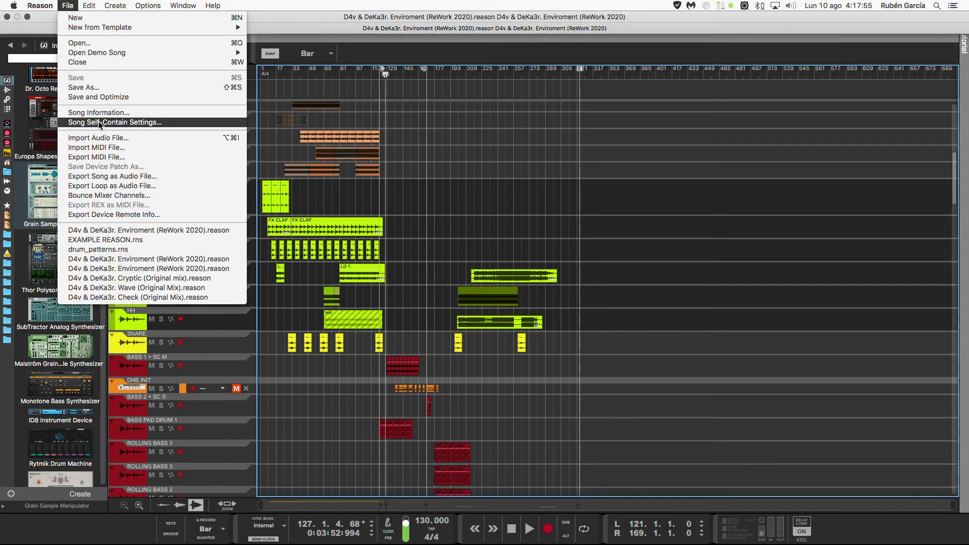
click(180, 98)
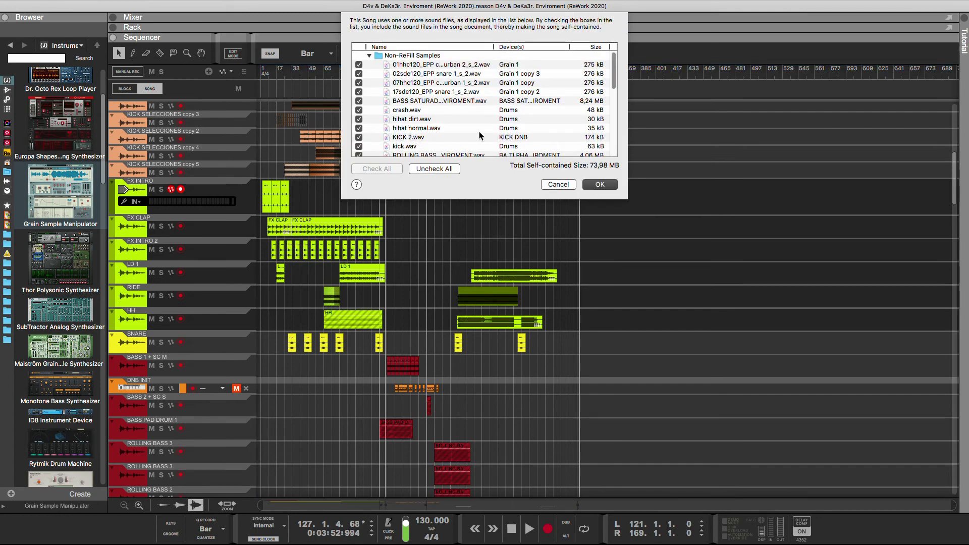
mouse_move(612, 80)
mouse_down()
mouse_move(626, 154)
mouse_move(613, 141)
mouse_move(604, 68)
mouse_up()
click(600, 184)
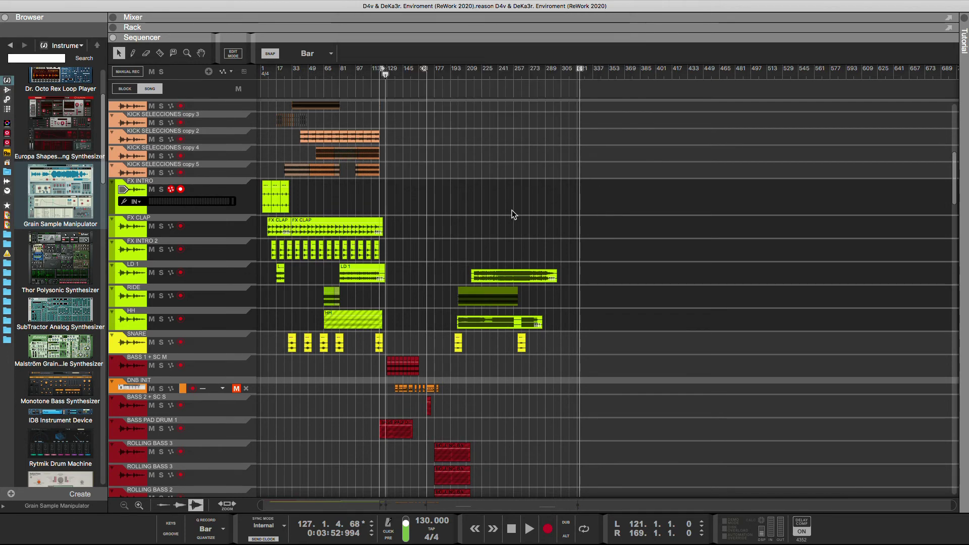
Step: Move the BASS SATURADO, Virus TI 1 and BA TI PHAT instrument tracks between the HH and SNARE tracks
click(452, 229)
scroll(452, 229, down, 15)
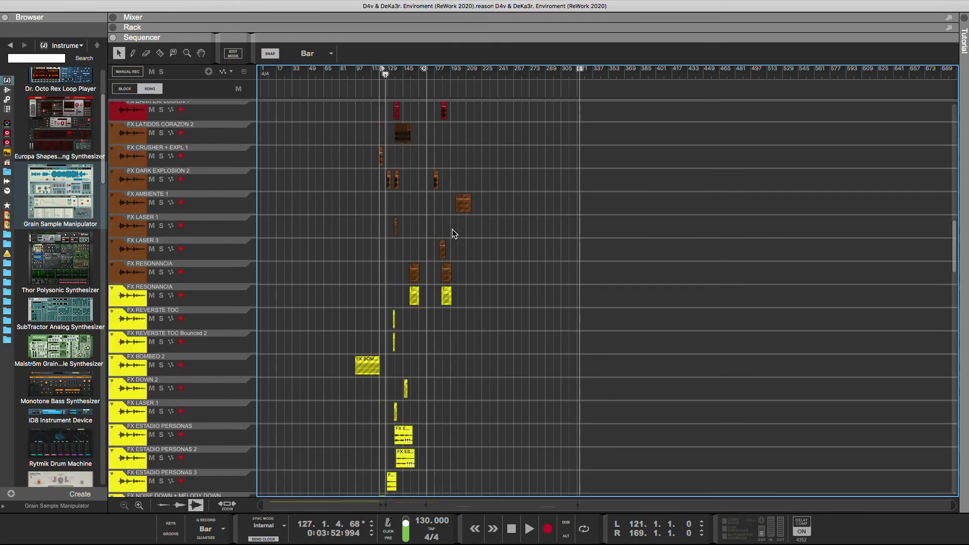
scroll(452, 229, down, 5)
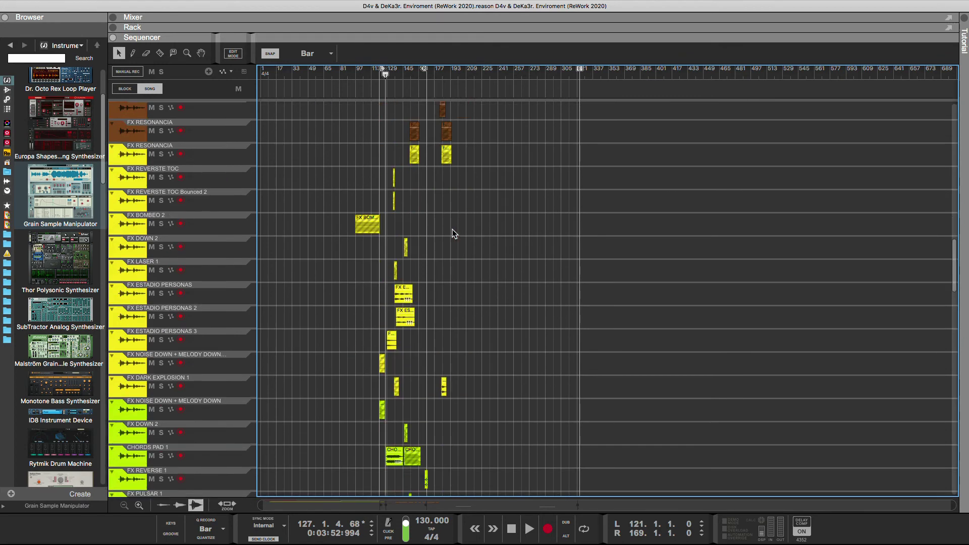
scroll(452, 229, up, 4)
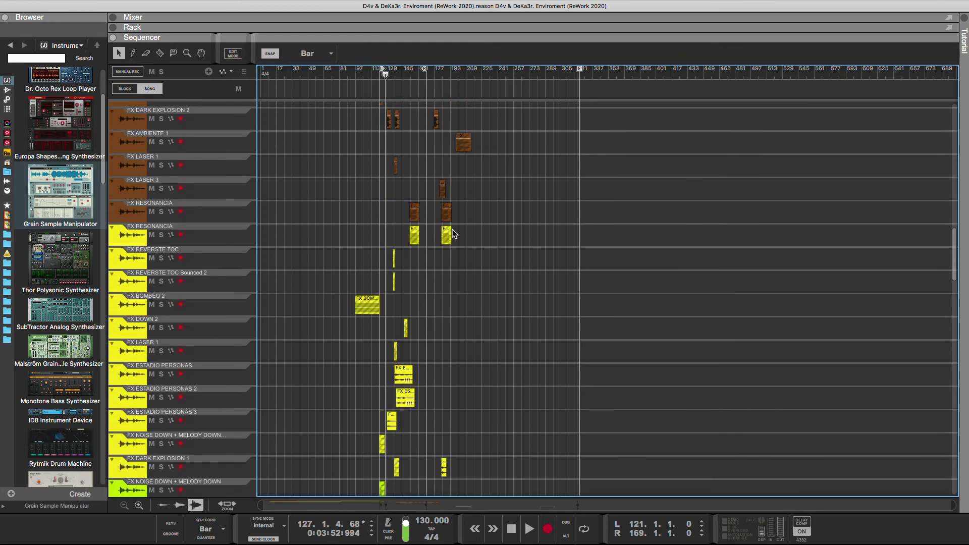
scroll(398, 268, down, 15)
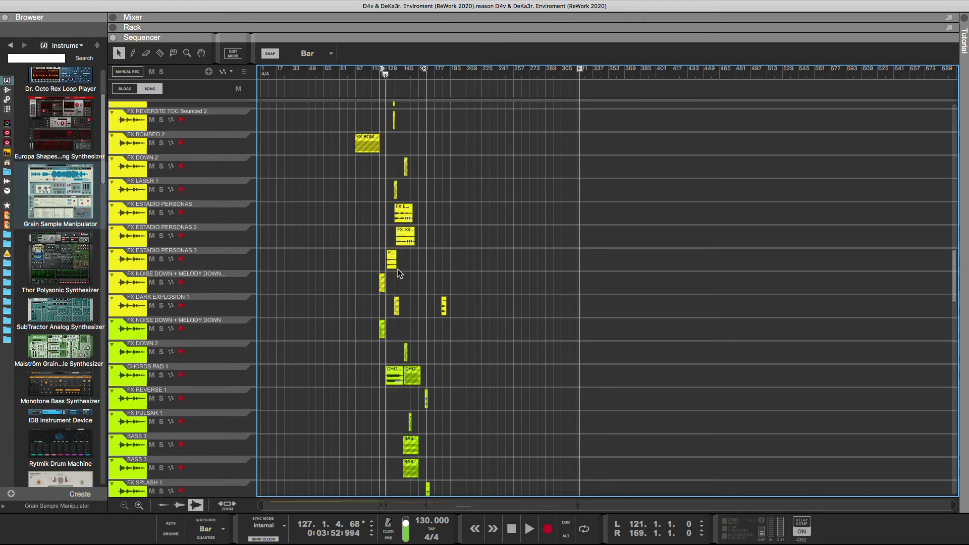
scroll(397, 268, down, 15)
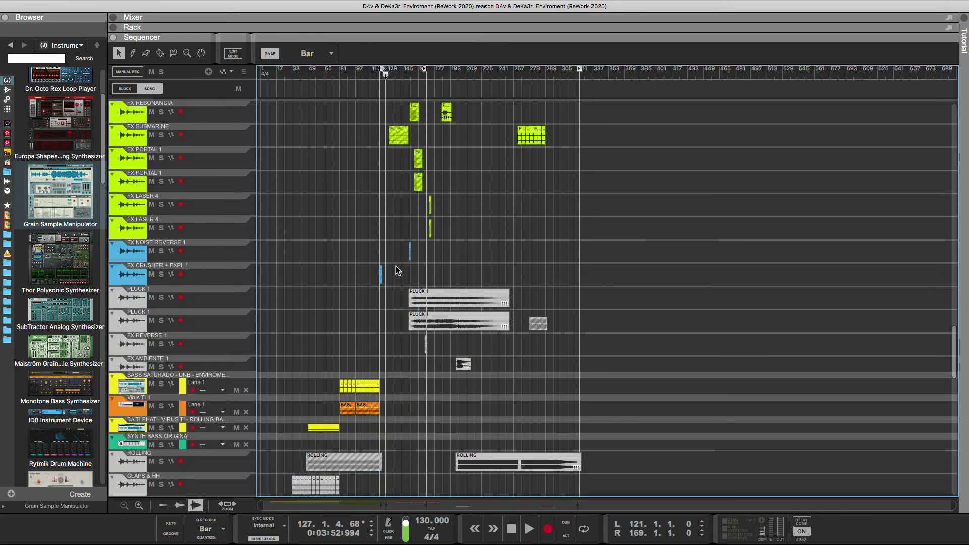
scroll(395, 264, down, 1)
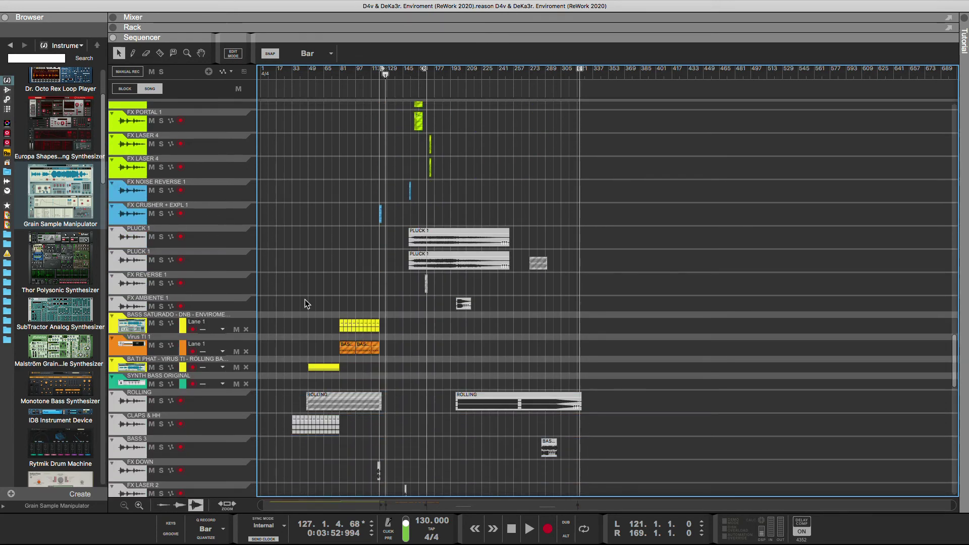
click(113, 369)
scroll(114, 369, down, 1)
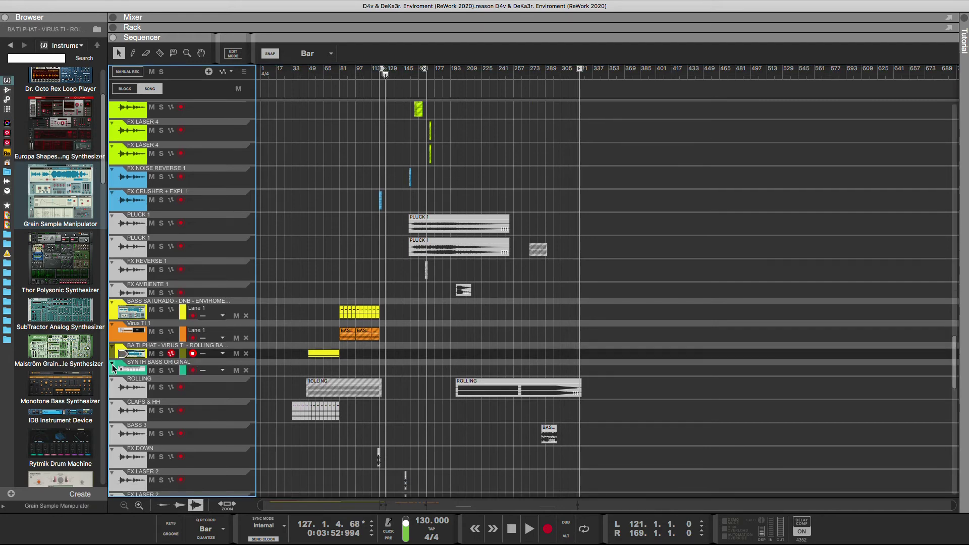
click(113, 312)
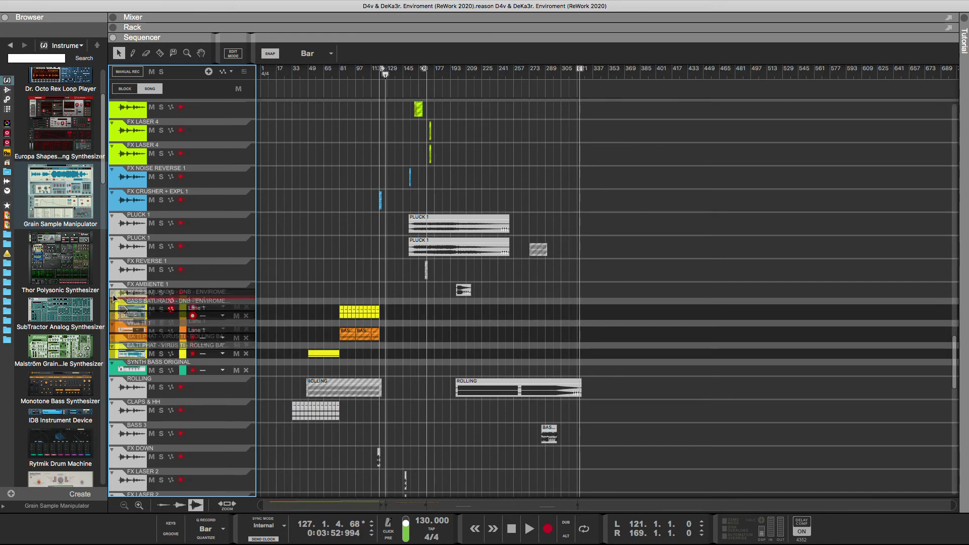
drag(113, 298, 149, 130)
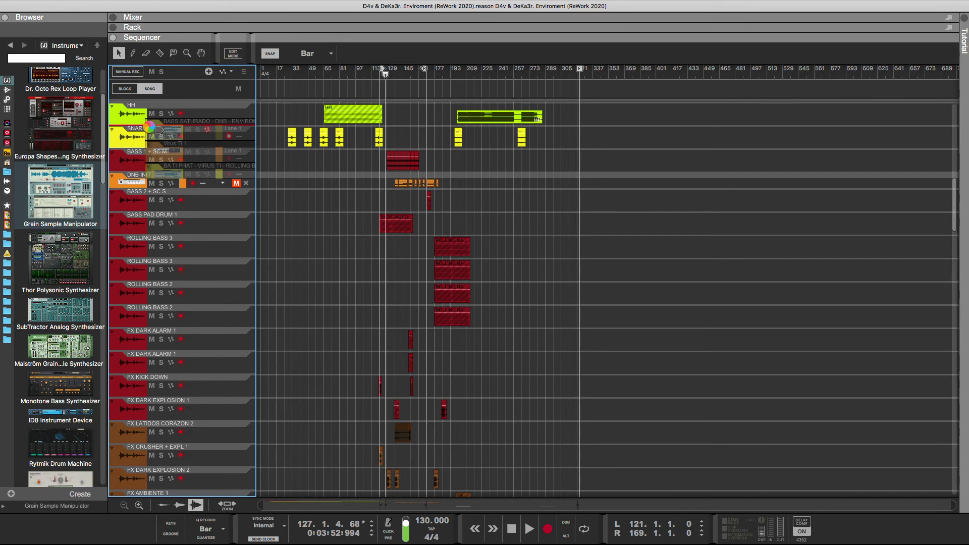
drag(150, 129, 150, 130)
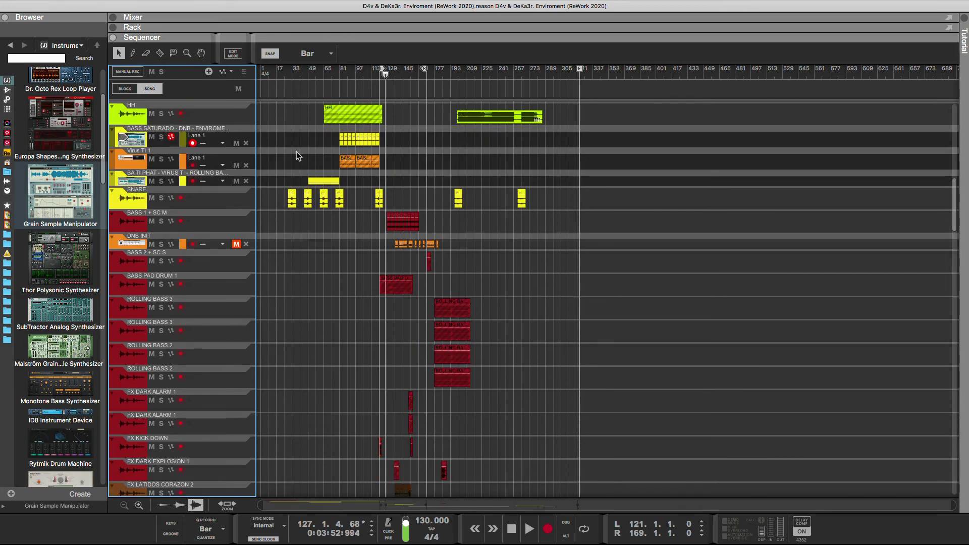
Step: Audition the CLAPS & HH track soloed from inside its clip, and turn its solo off again
scroll(297, 160, up, 10)
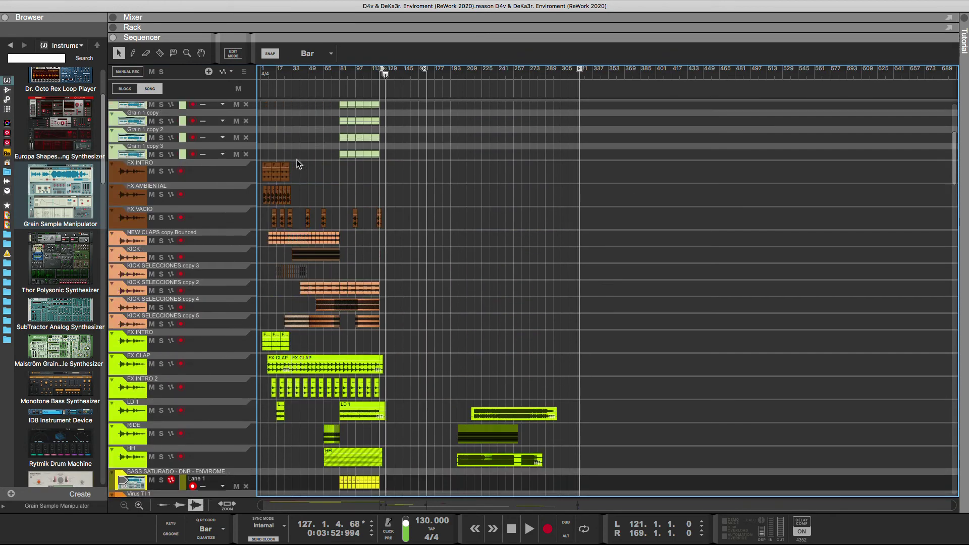
scroll(298, 164, down, 10)
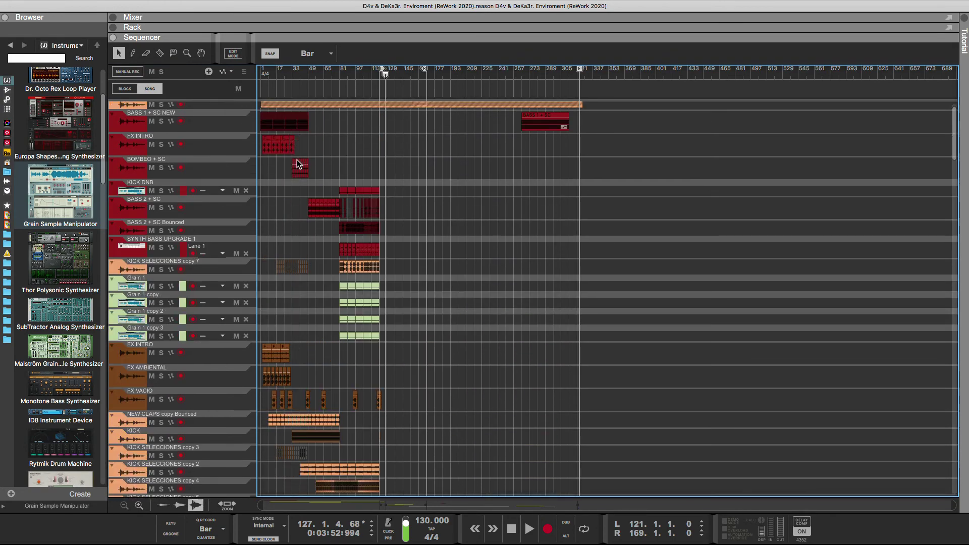
scroll(291, 166, down, 15)
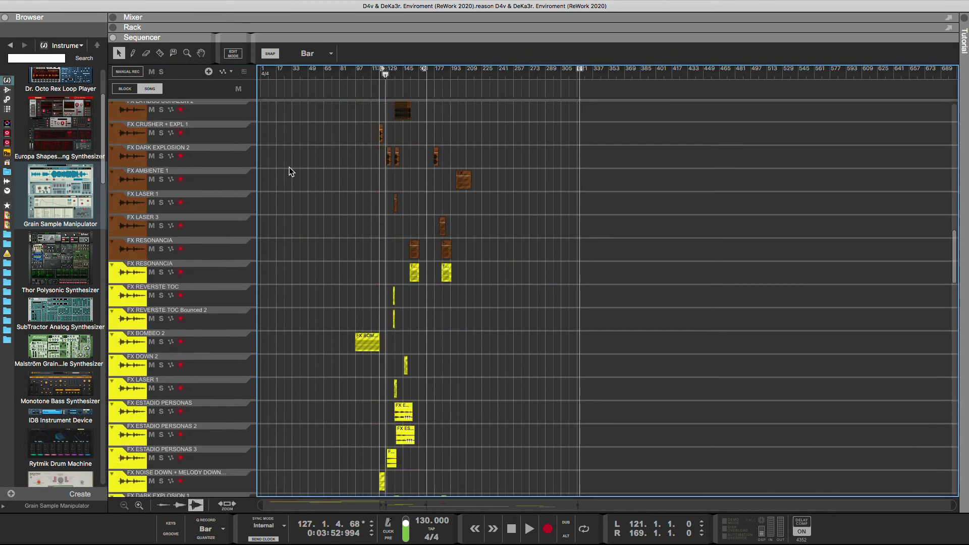
scroll(288, 171, down, 15)
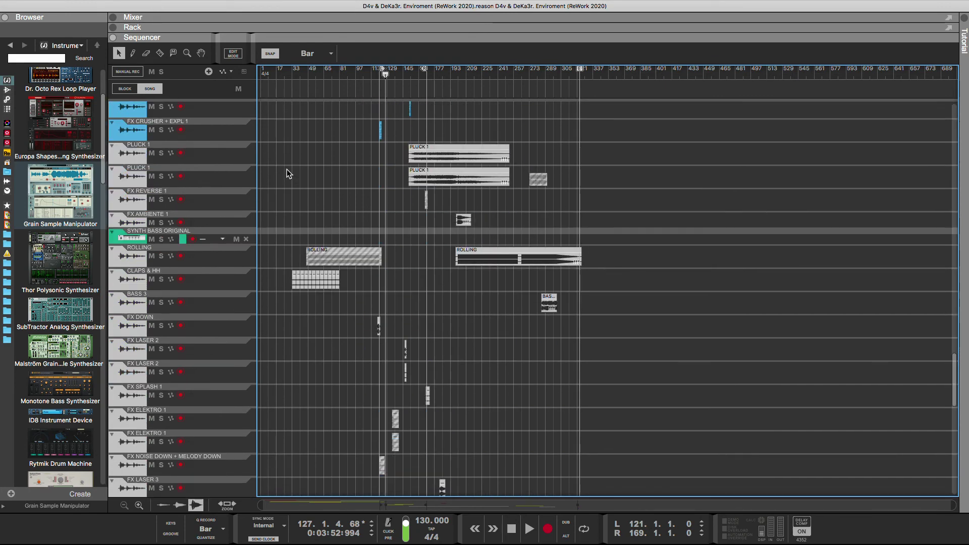
click(114, 281)
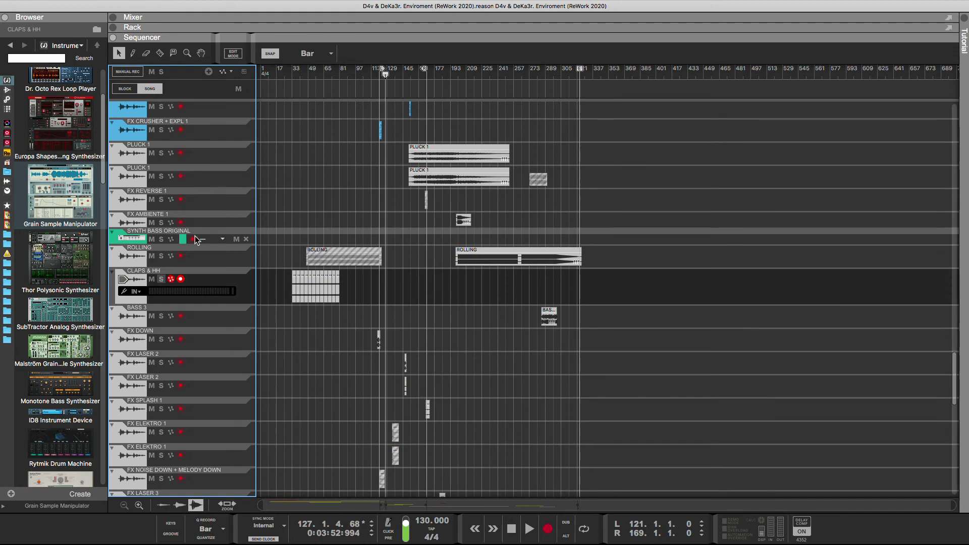
key(s)
click(303, 76)
key(space)
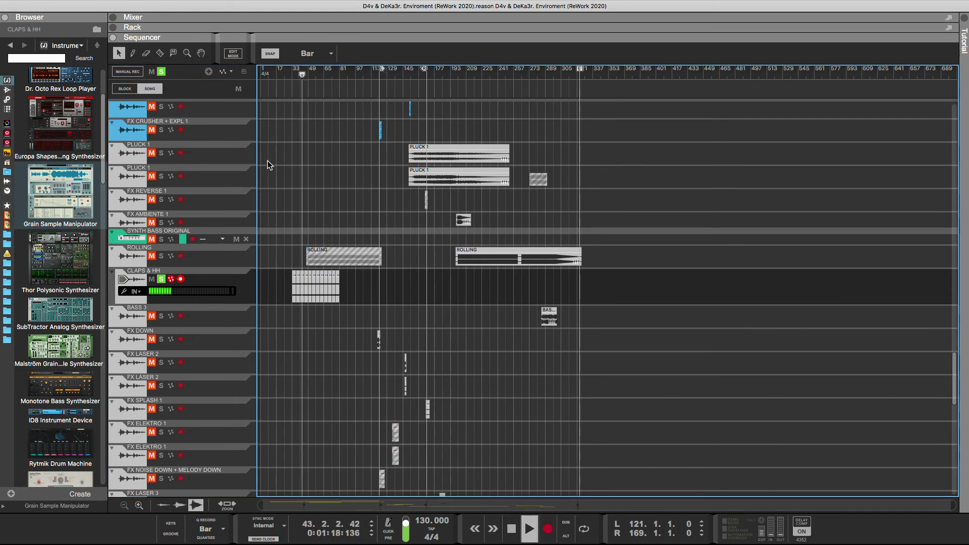
key(space)
click(160, 279)
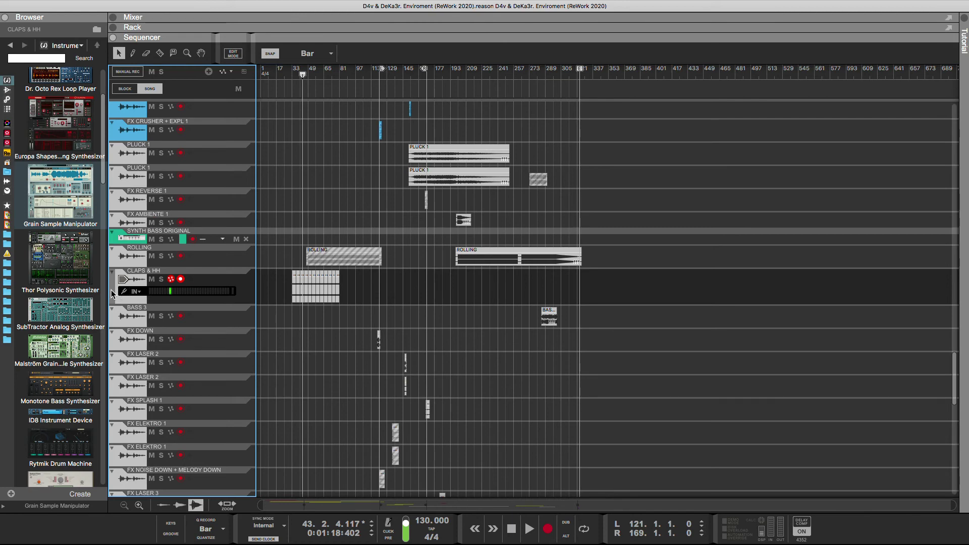
Step: Move the CLAPS & HH track up between the RIDE and HH tracks
scroll(113, 294, down, 20)
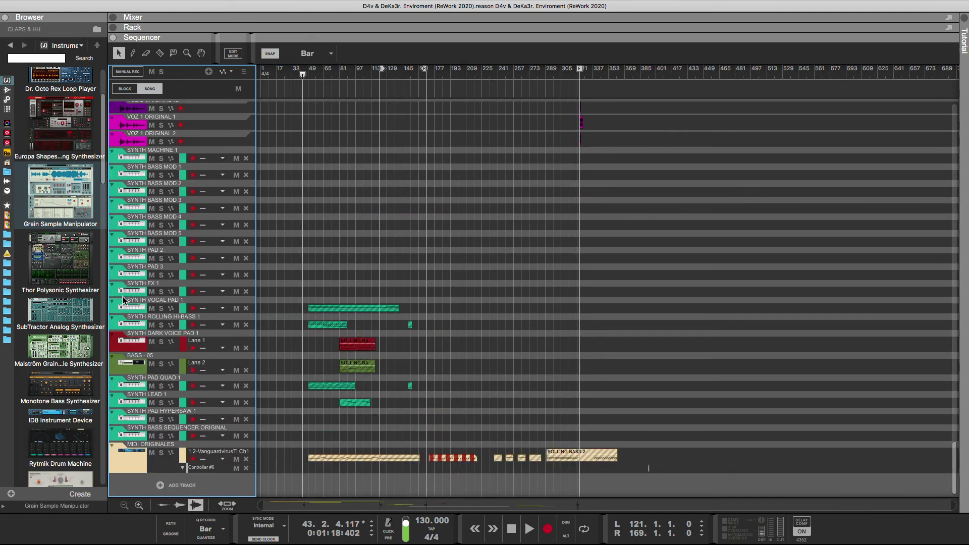
scroll(124, 295, up, 15)
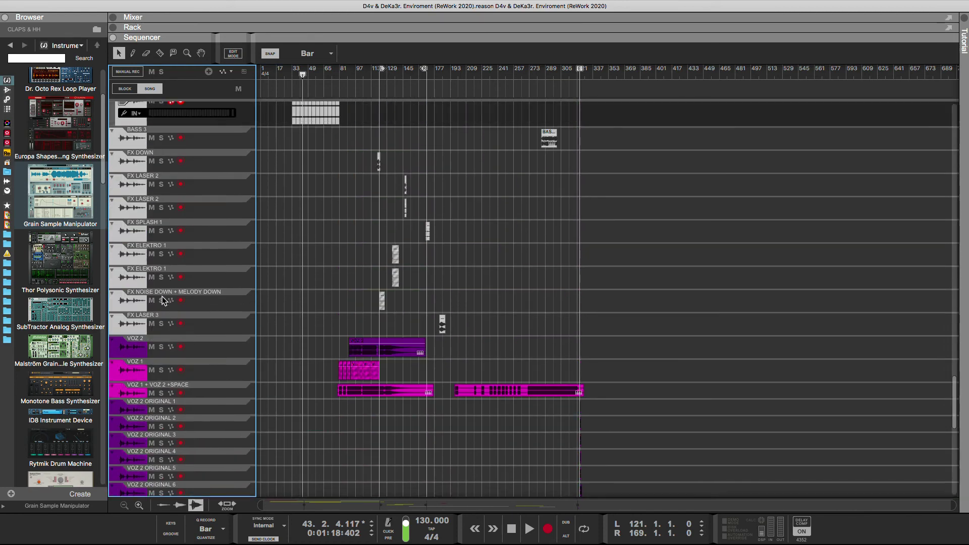
scroll(163, 300, up, 5)
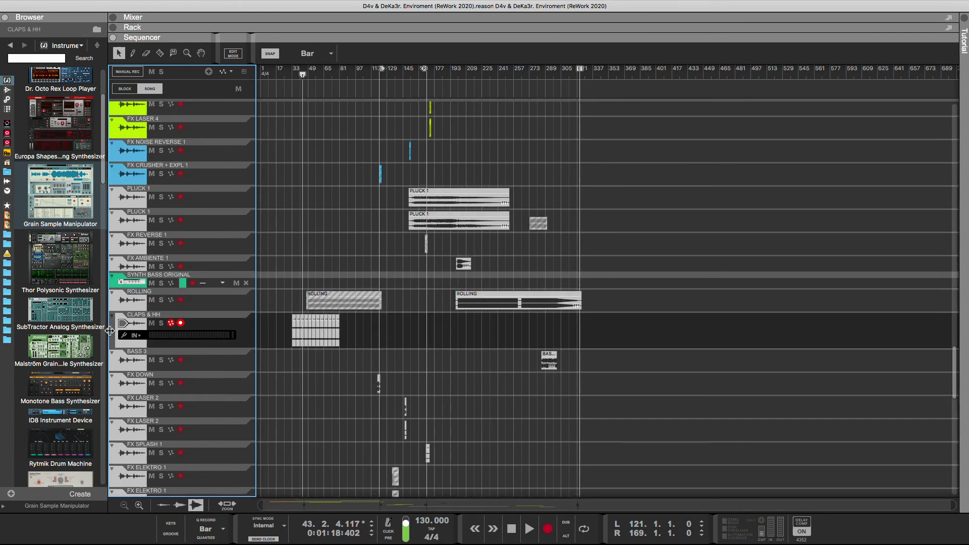
scroll(146, 201, up, 3)
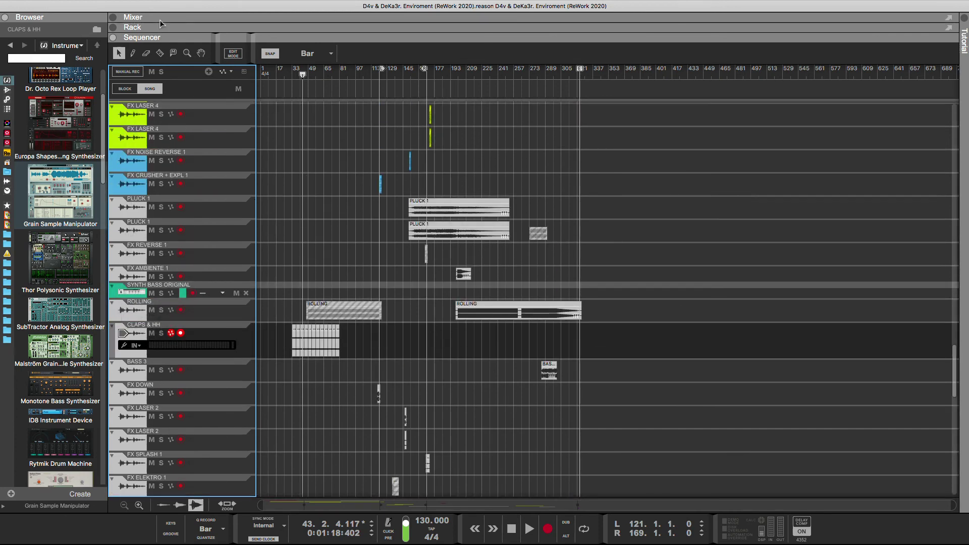
scroll(157, 36, up, 10)
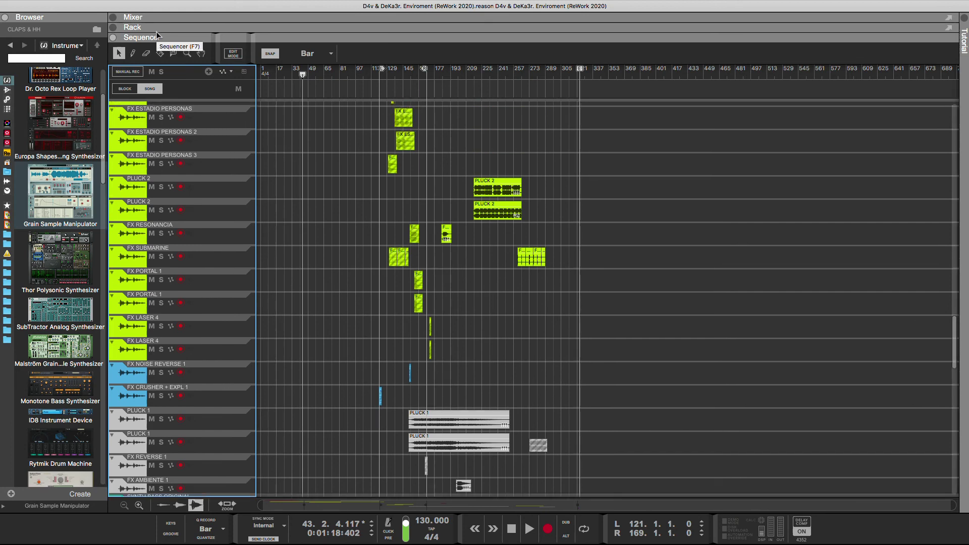
scroll(156, 36, up, 10)
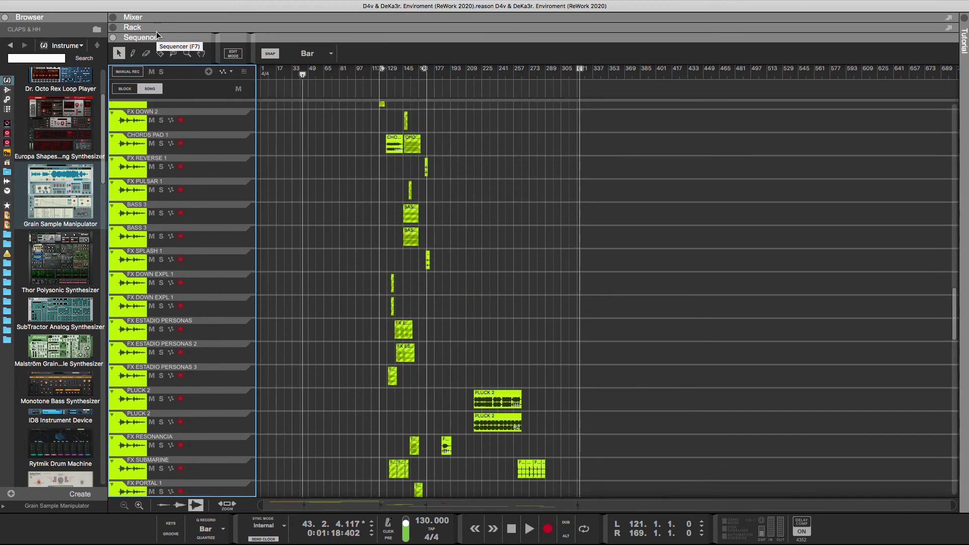
scroll(156, 36, up, 3)
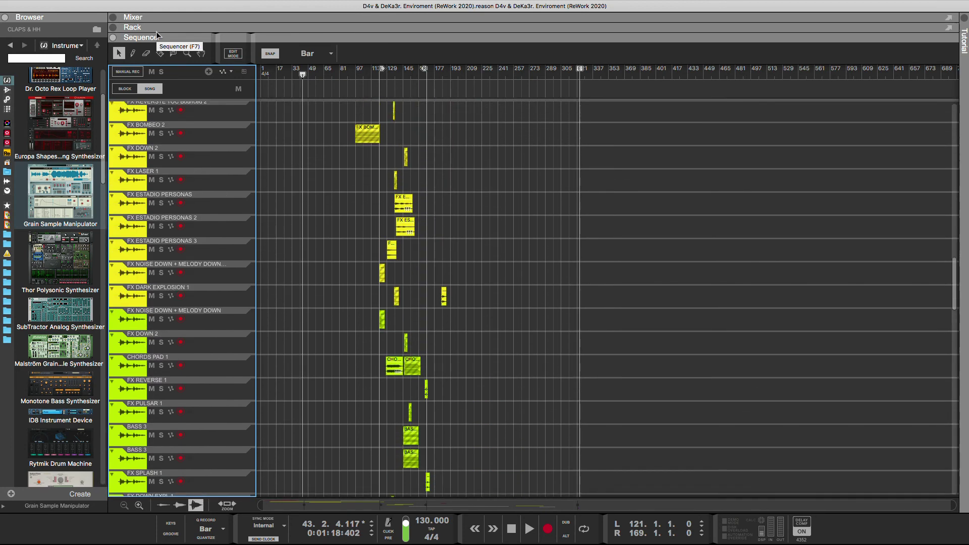
scroll(157, 35, up, 5)
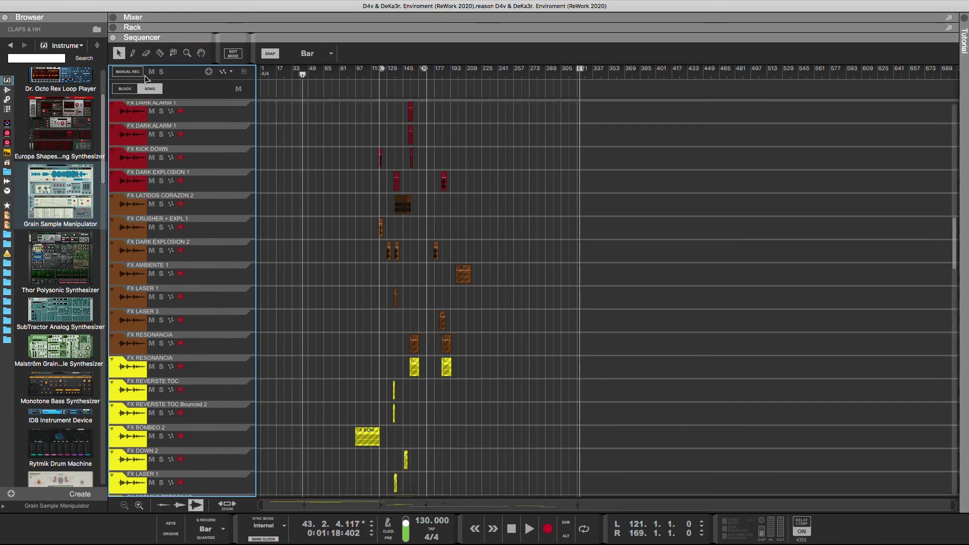
scroll(145, 78, up, 9)
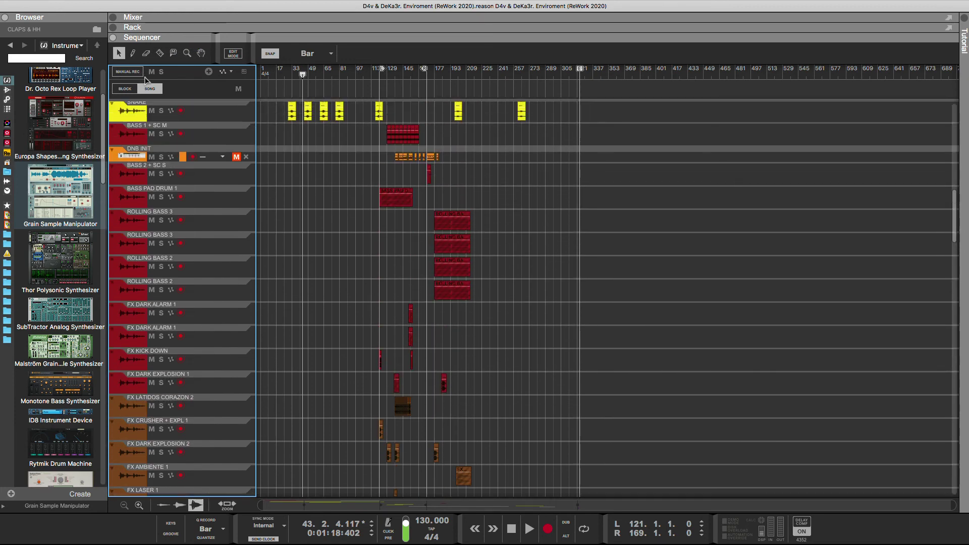
drag(146, 78, 156, 183)
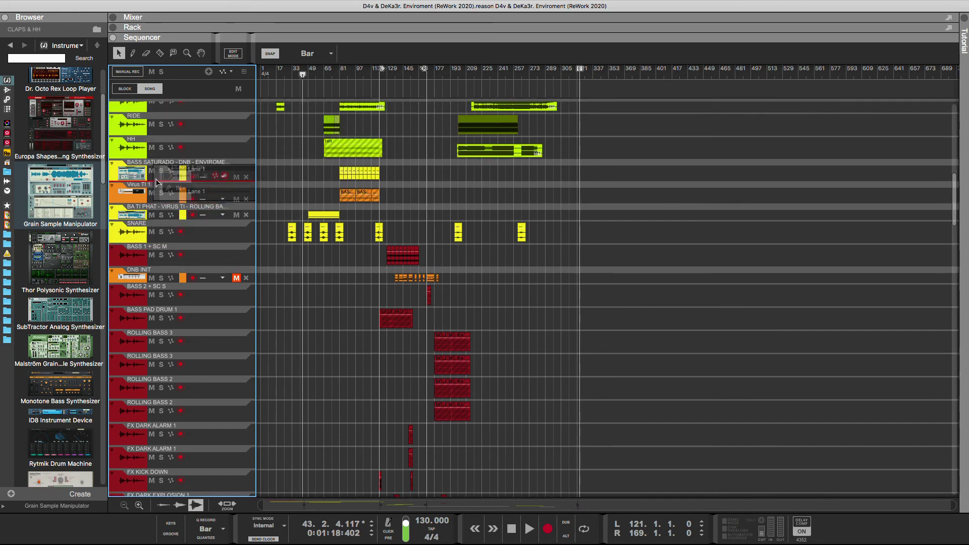
drag(157, 147, 153, 149)
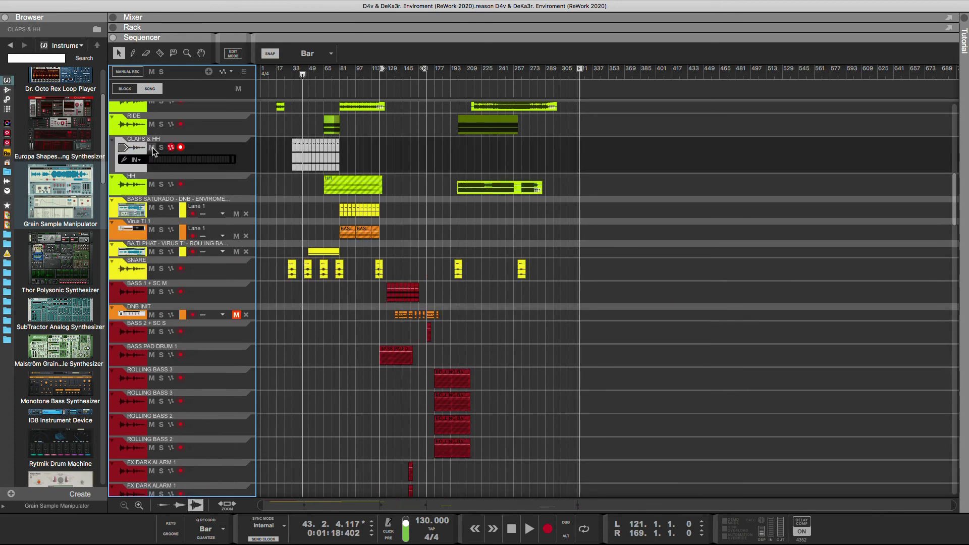
Step: Move all the clips on the DNB INIT track so they start at the song's end marker
scroll(261, 261, up, 10)
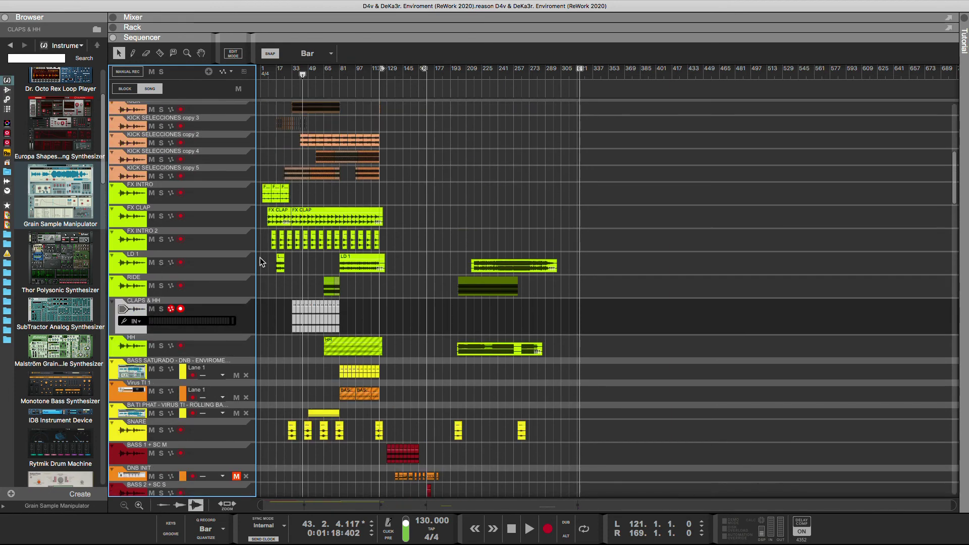
scroll(261, 262, up, 11)
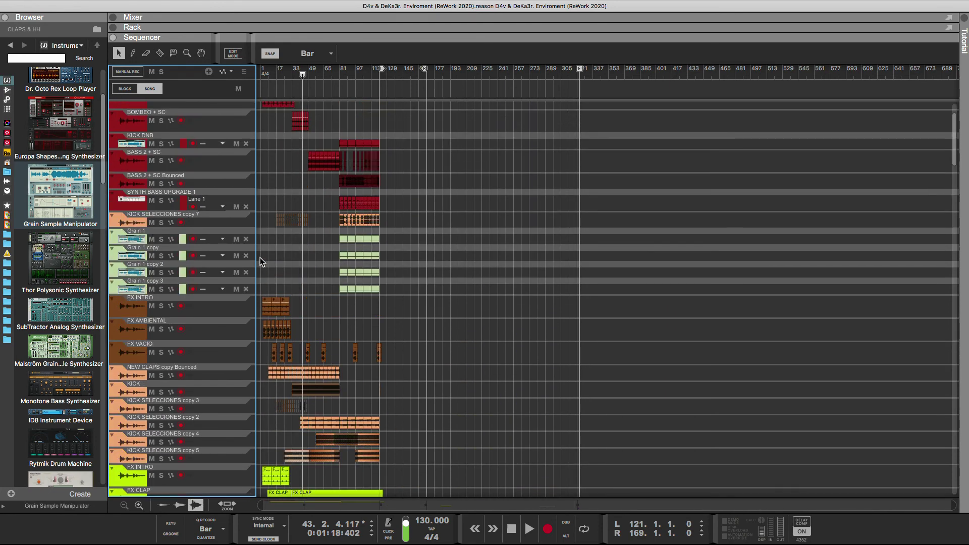
scroll(261, 262, down, 15)
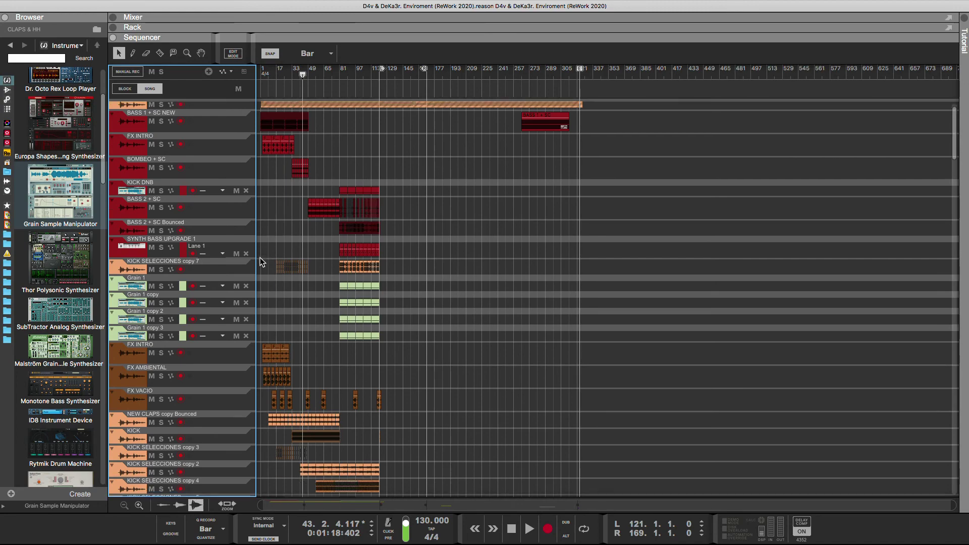
scroll(259, 264, down, 5)
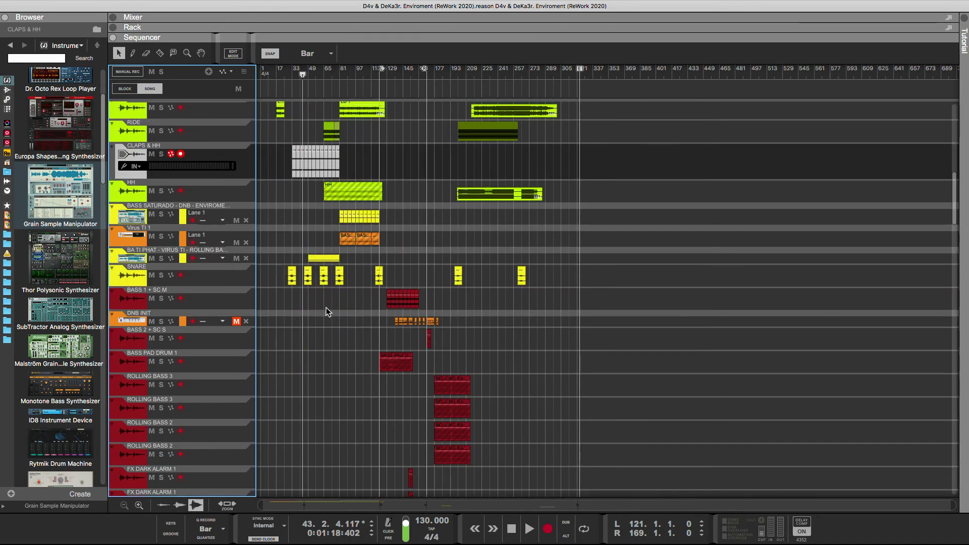
scroll(326, 308, down, 1)
click(389, 302)
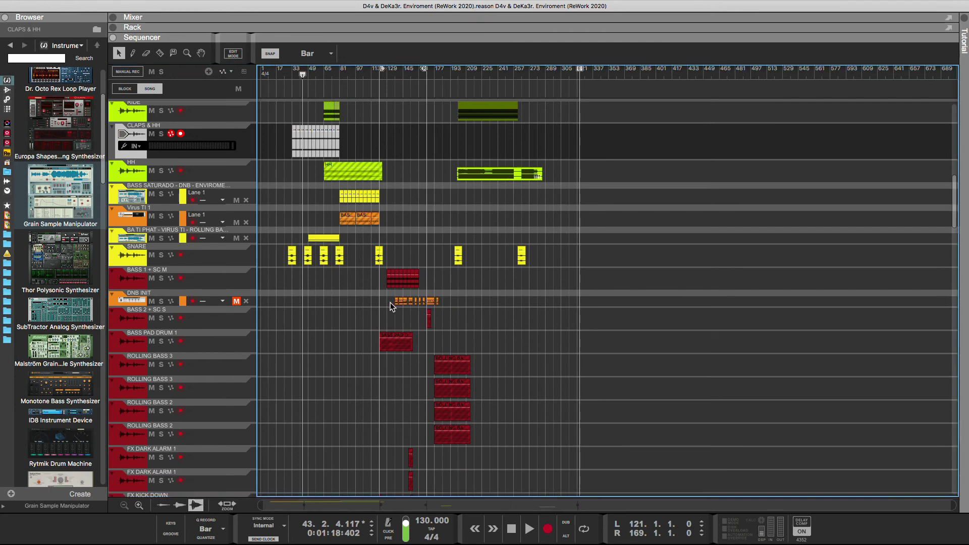
click(408, 301)
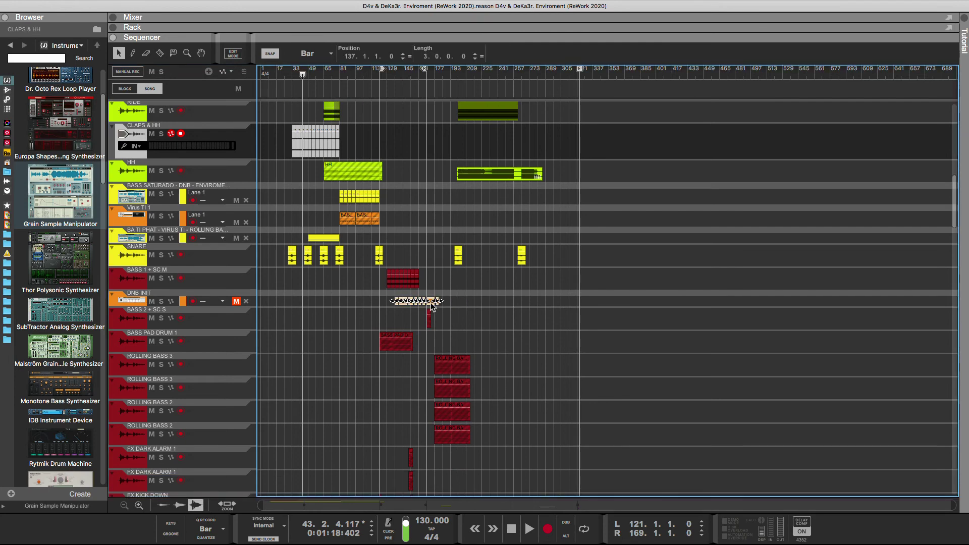
drag(462, 303, 616, 305)
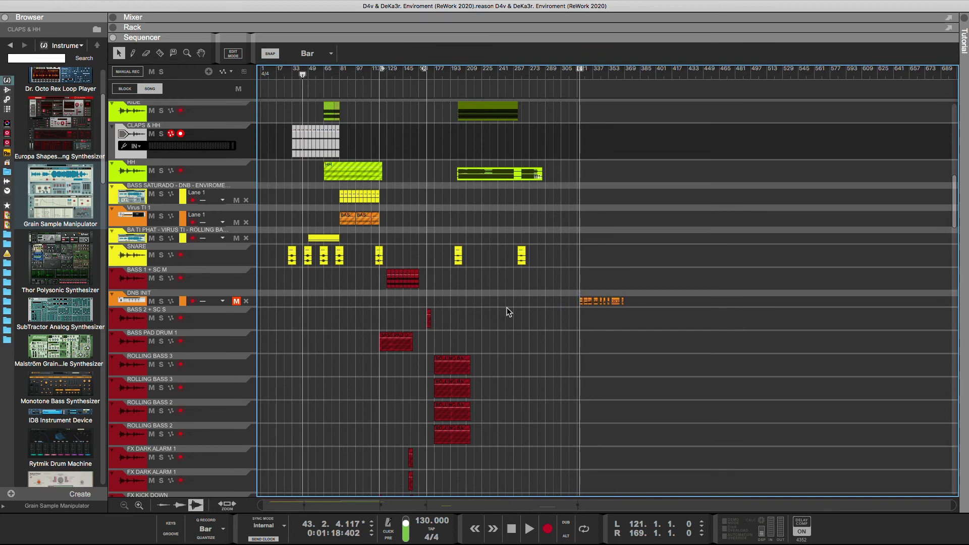
Step: Move the DNB INIT track to the end of the track list, below MIDI ORIGINALES
click(127, 304)
drag(113, 292, 141, 503)
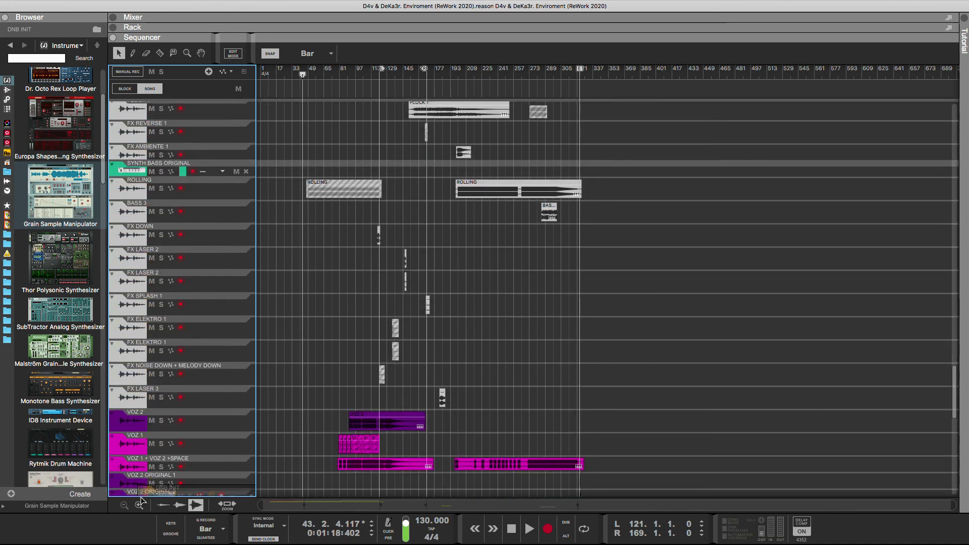
drag(141, 503, 141, 503)
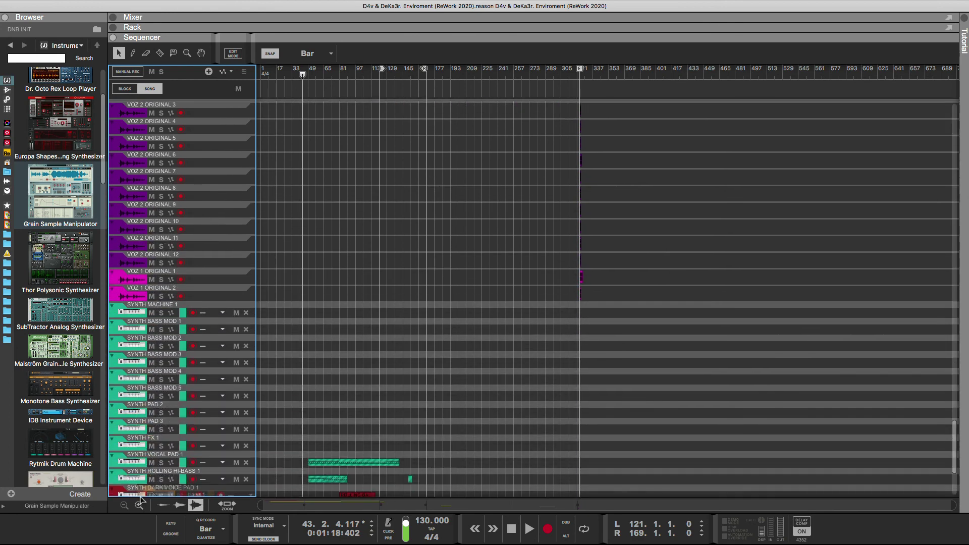
drag(141, 501, 141, 502)
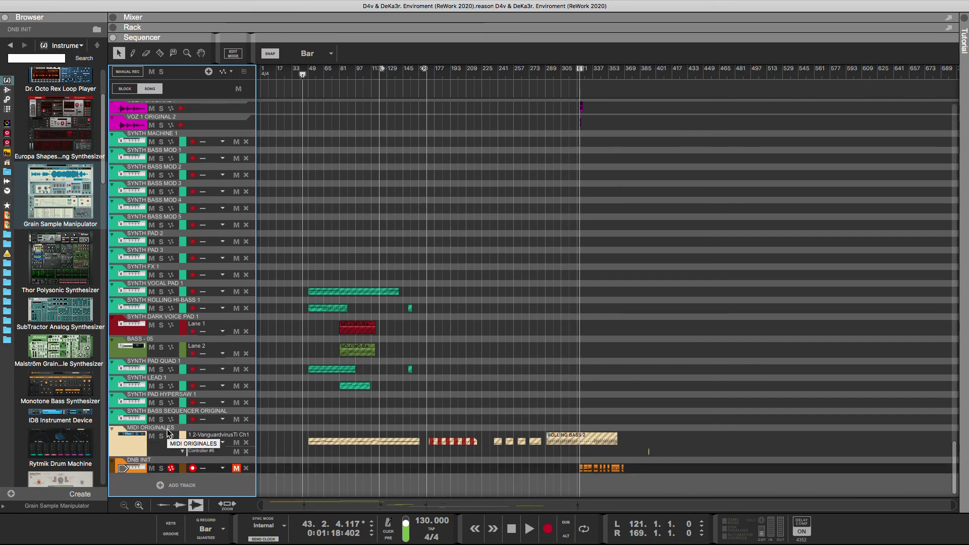
Step: Collapse the VOZ 2 ORIGINAL 1, 7, 8, 10, 11 and 12 tracks in the track list
scroll(168, 433, up, 10)
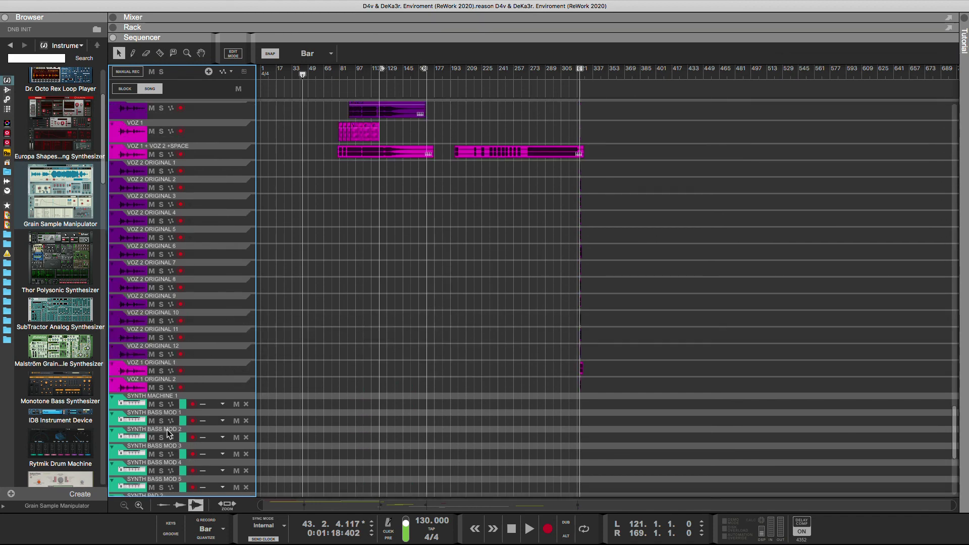
scroll(168, 433, up, 3)
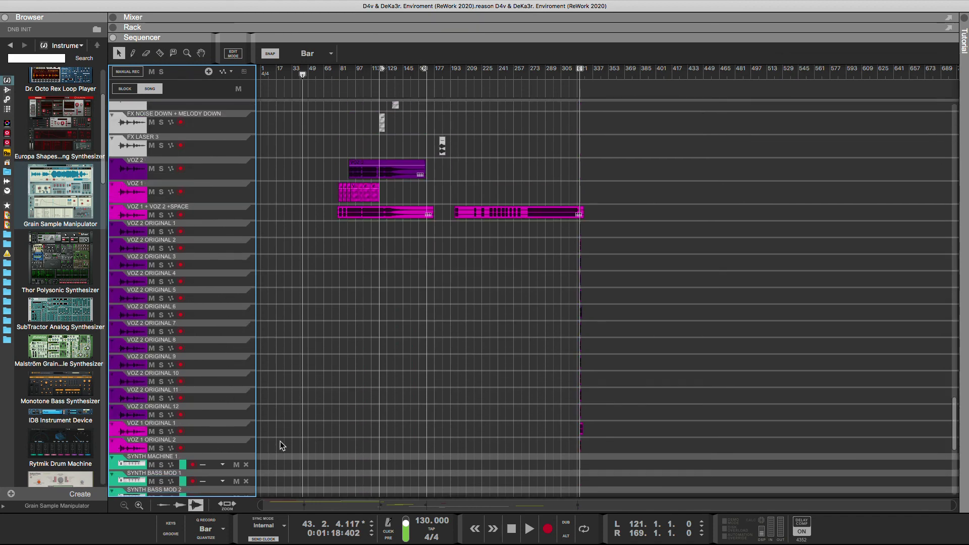
drag(278, 504, 353, 412)
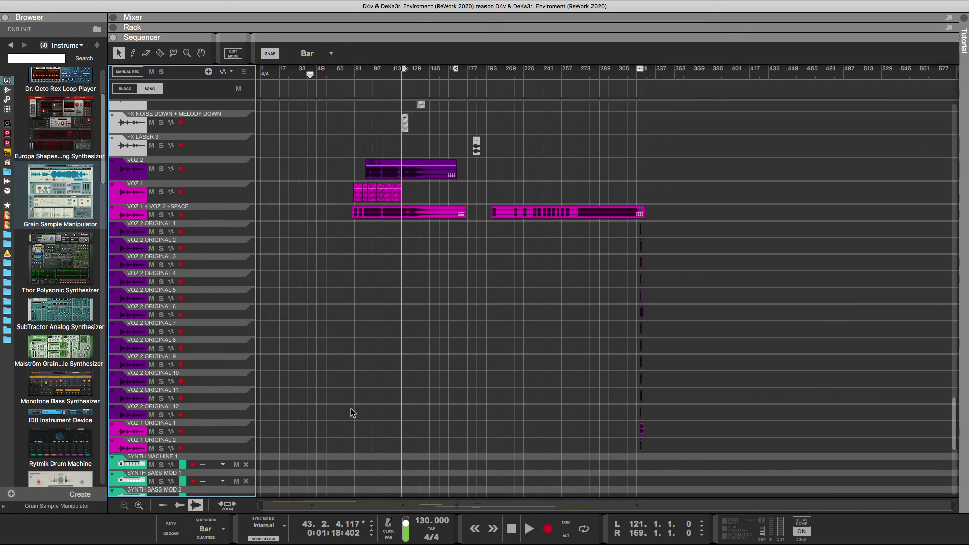
click(112, 226)
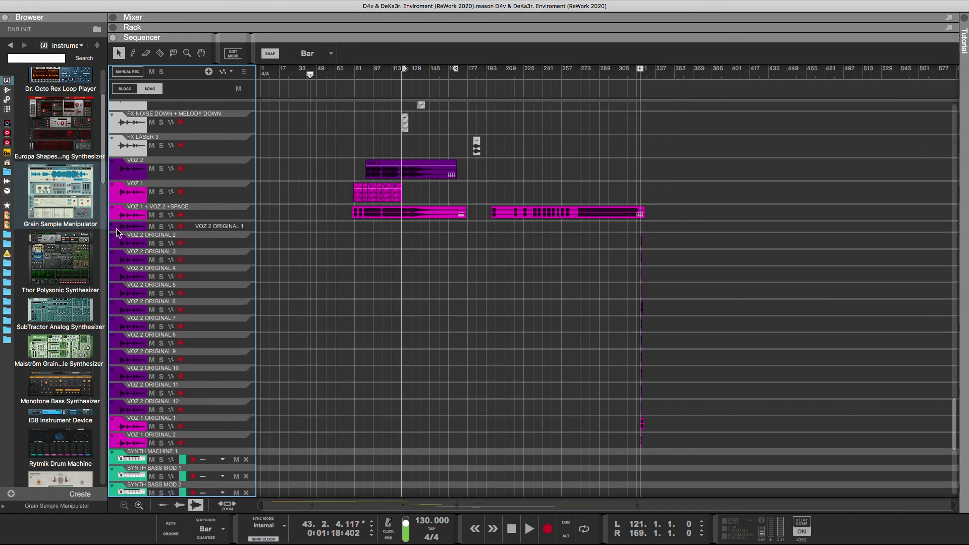
click(116, 244)
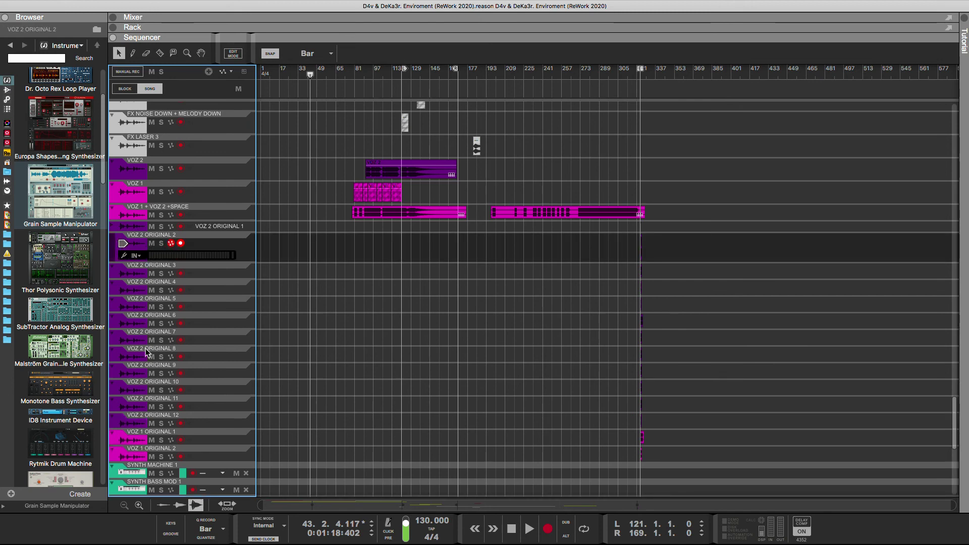
click(117, 421)
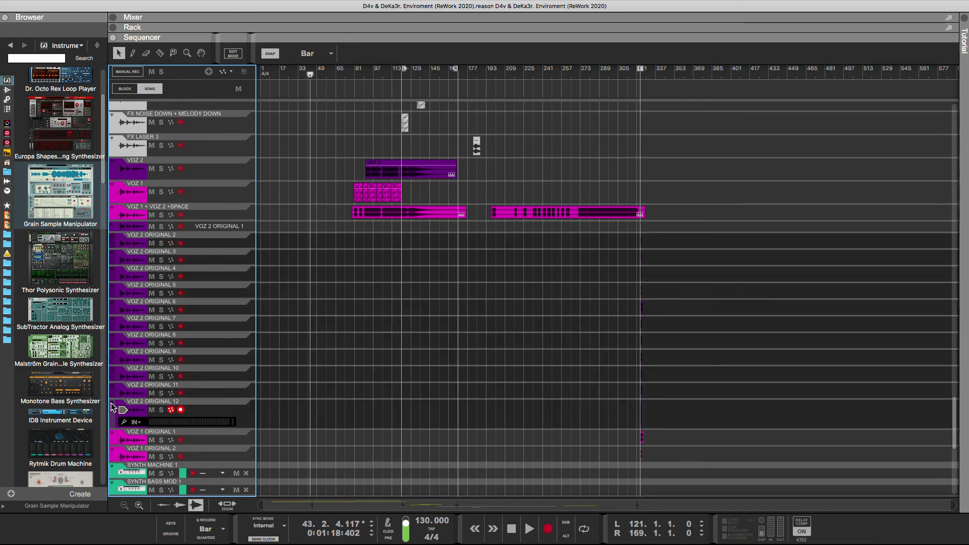
click(113, 403)
click(112, 385)
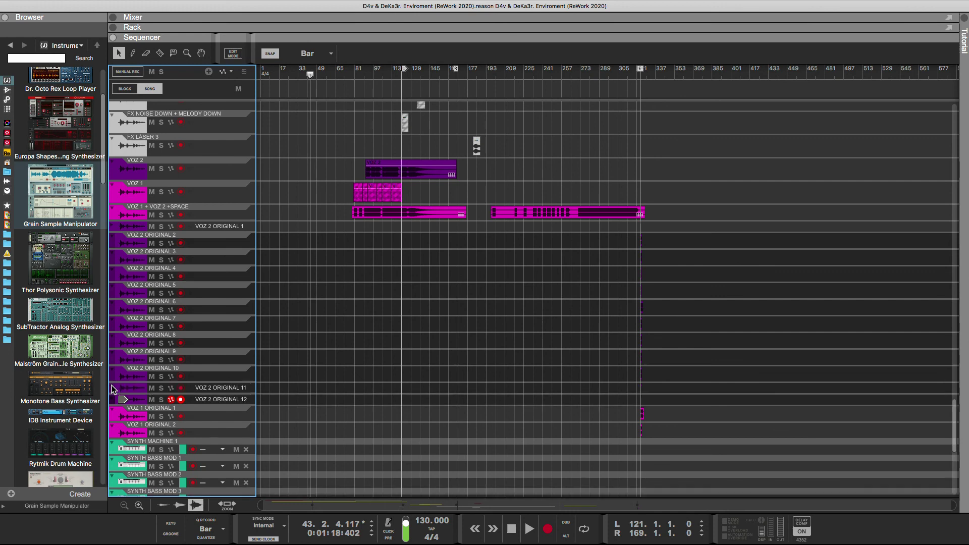
click(113, 369)
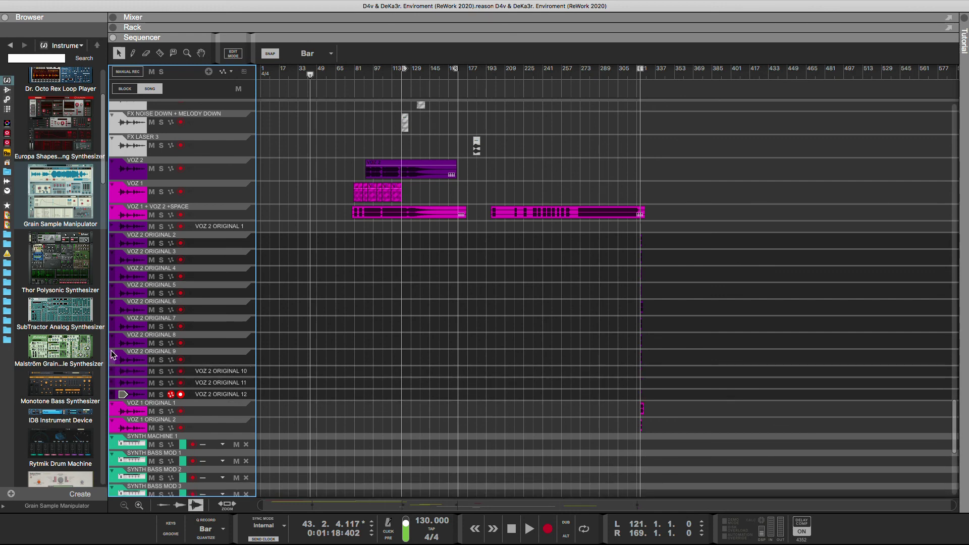
click(112, 355)
click(112, 337)
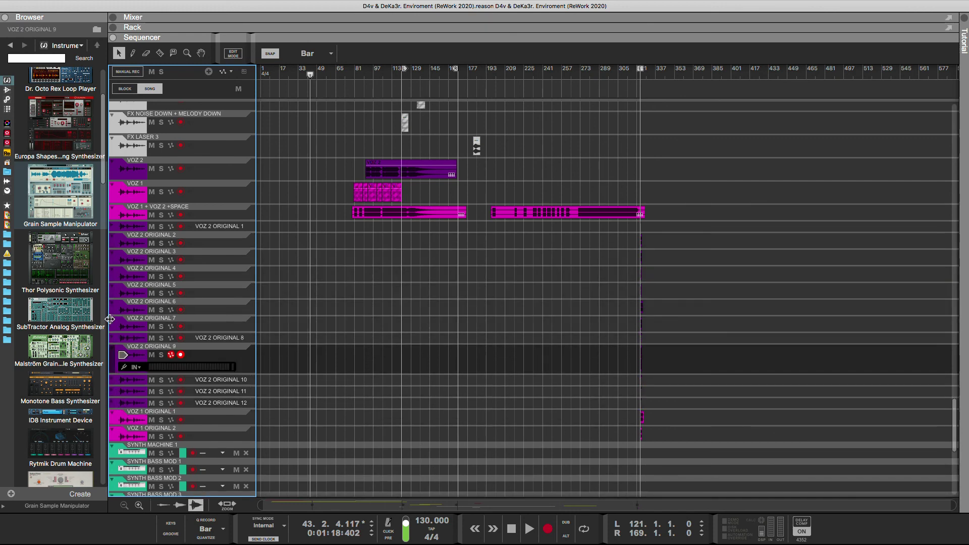
click(112, 318)
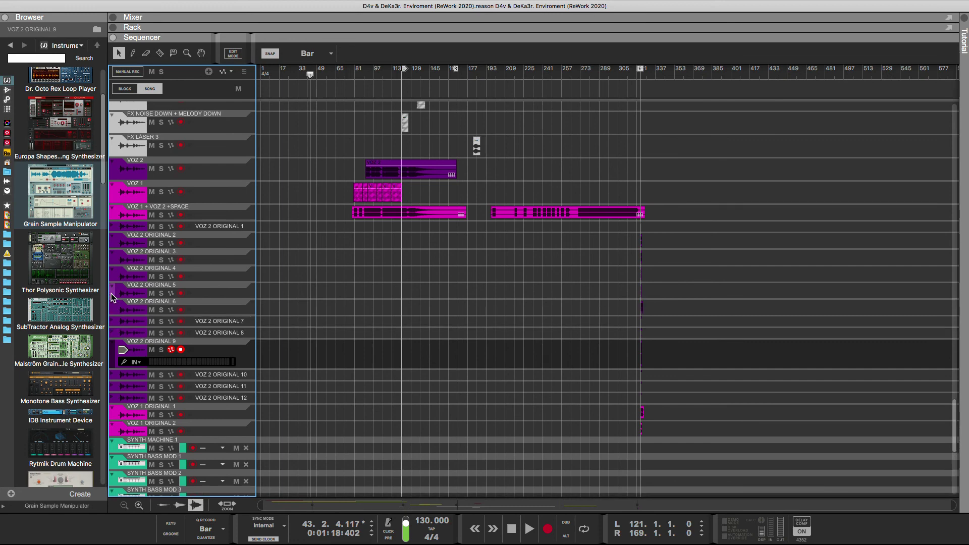
Step: Collapse the remaining VOZ 2 ORIGINAL tracks (2 to 6 and 9) and both VOZ 1 ORIGINAL tracks
click(112, 292)
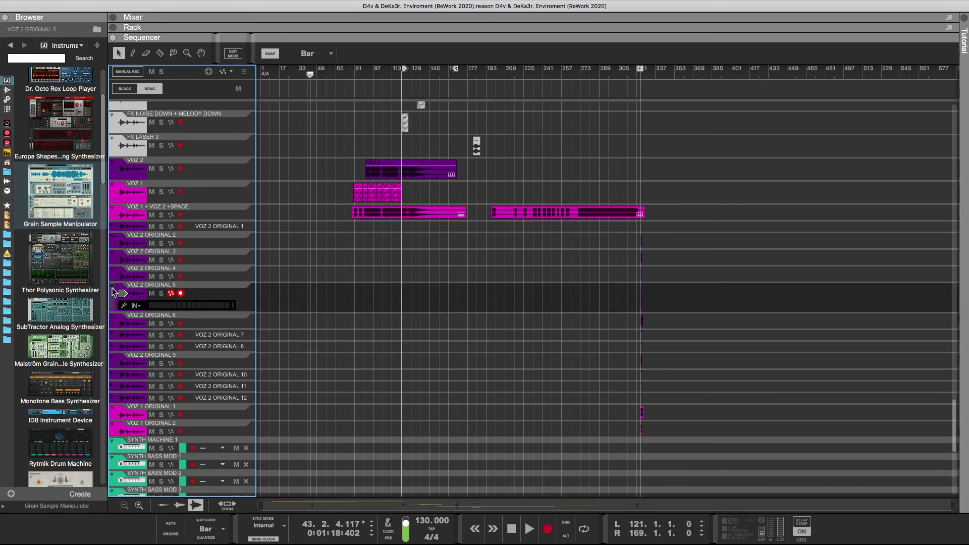
click(113, 292)
click(113, 273)
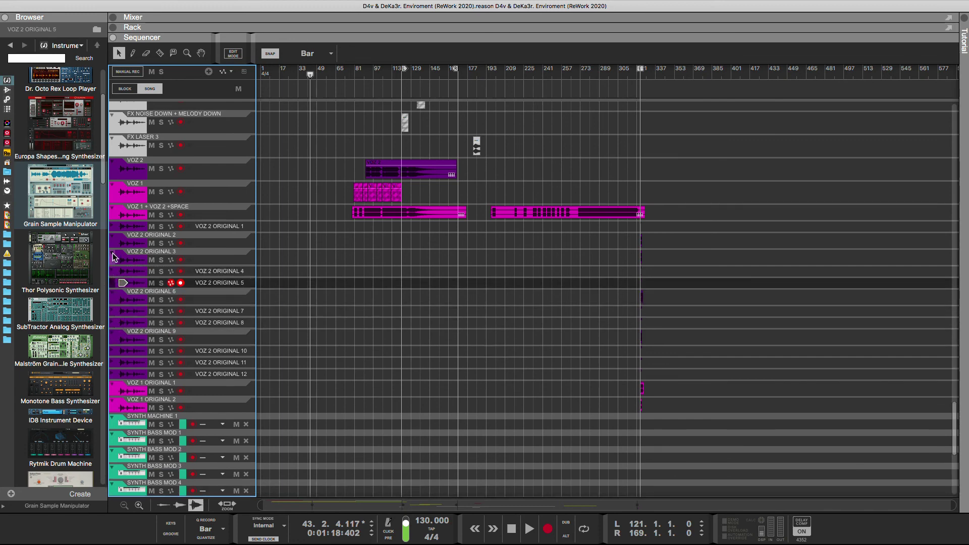
click(113, 254)
click(112, 242)
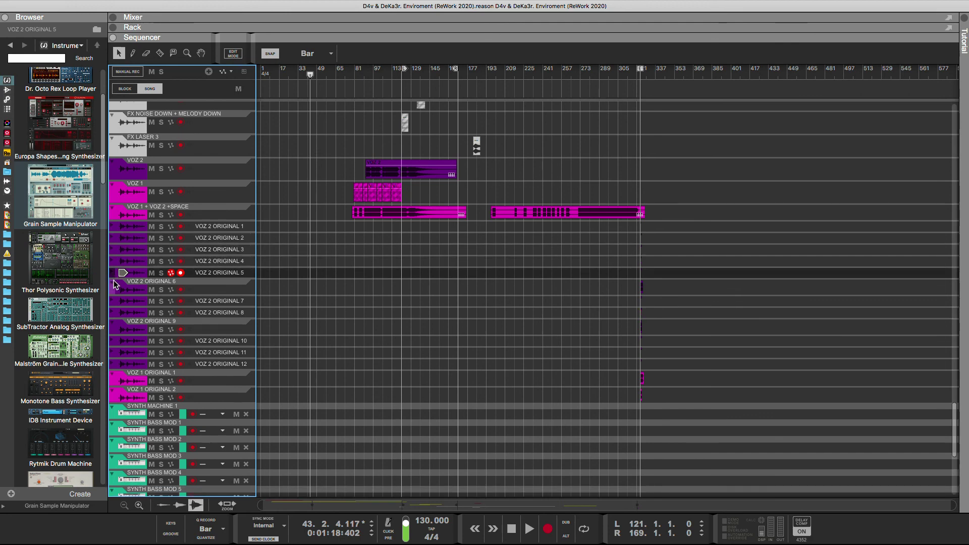
click(113, 284)
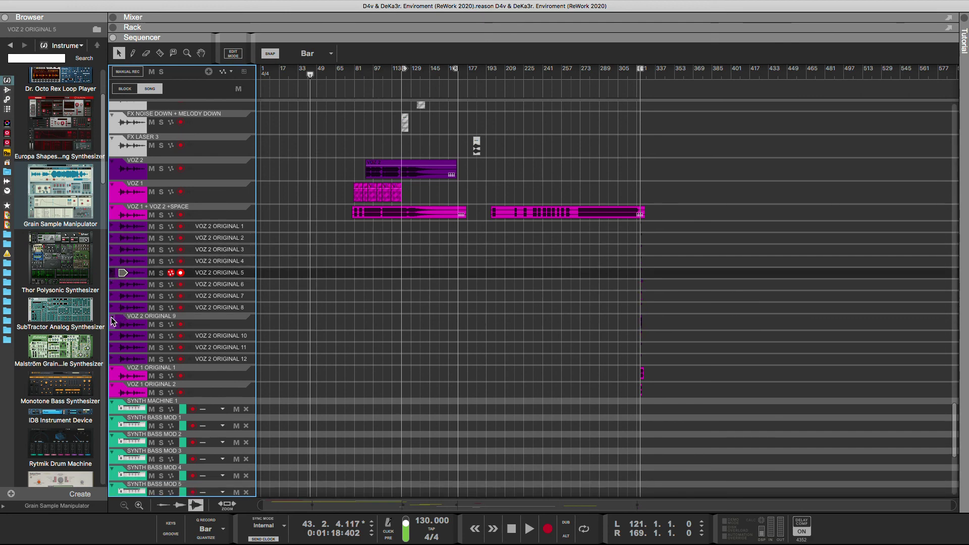
click(112, 317)
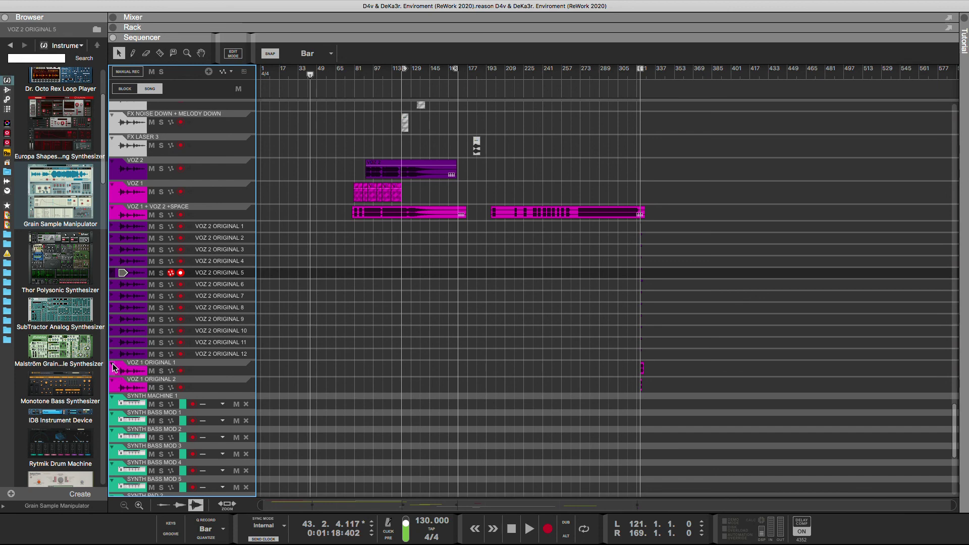
click(112, 363)
click(113, 377)
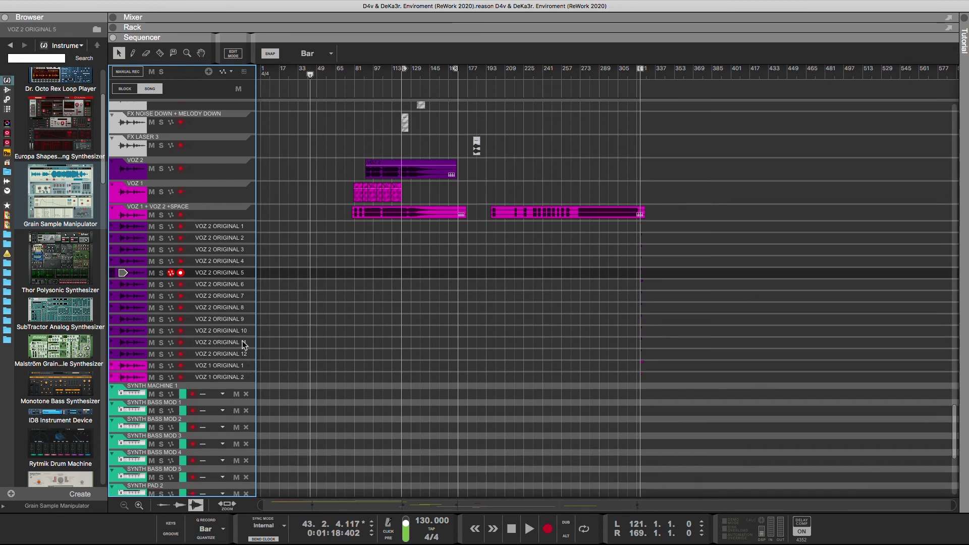
Step: Move the tracks from SYNTH MACHINE 1 through SYNTH BASS SEQUENCER ORIGINAL up between the FX LASER 3 and VOZ 2 tracks
click(294, 340)
scroll(223, 364, down, 3)
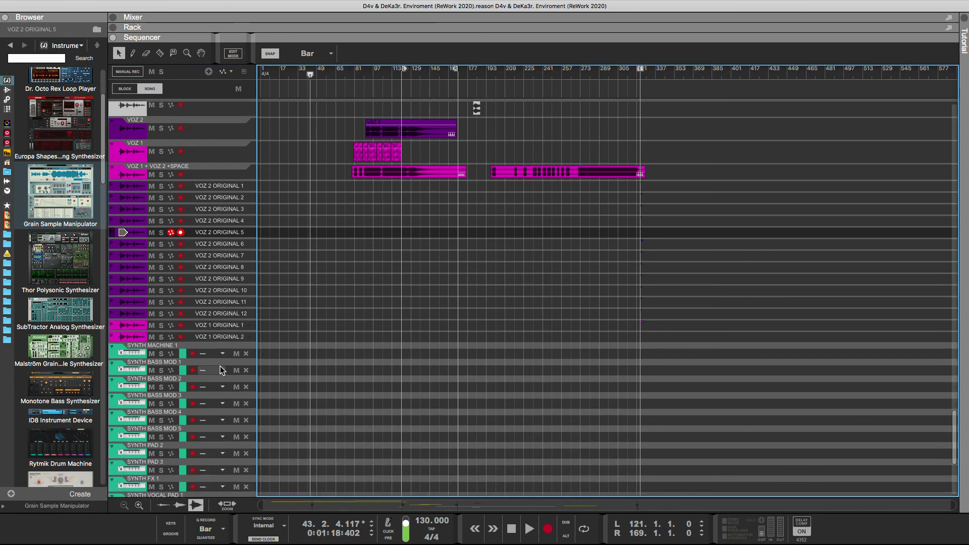
click(120, 298)
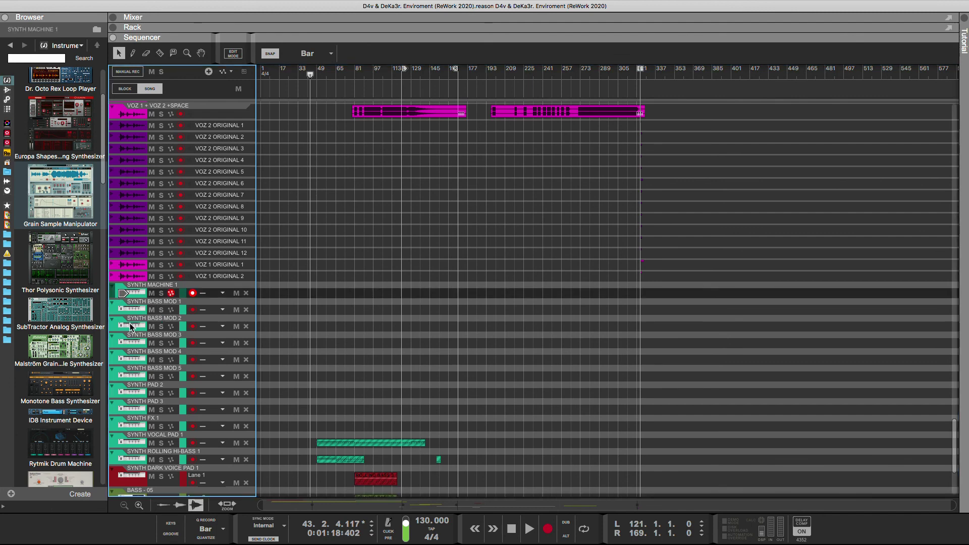
scroll(117, 458, down, 5)
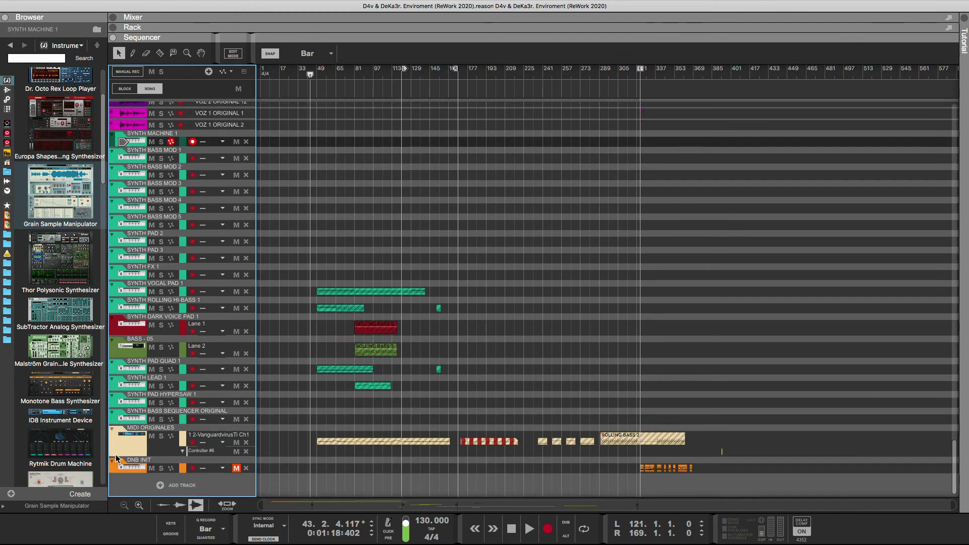
click(119, 422)
scroll(126, 425, up, 1)
scroll(127, 425, up, 10)
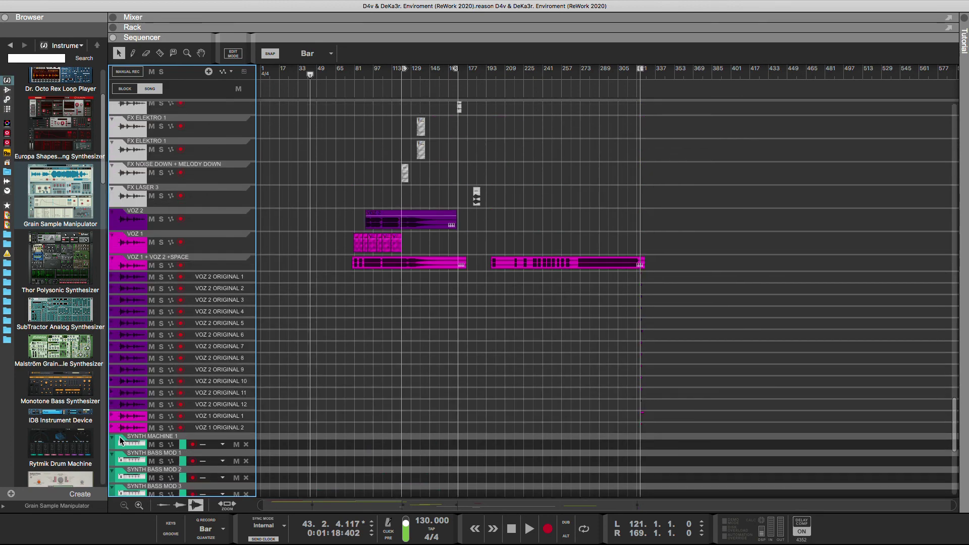
drag(112, 447, 121, 209)
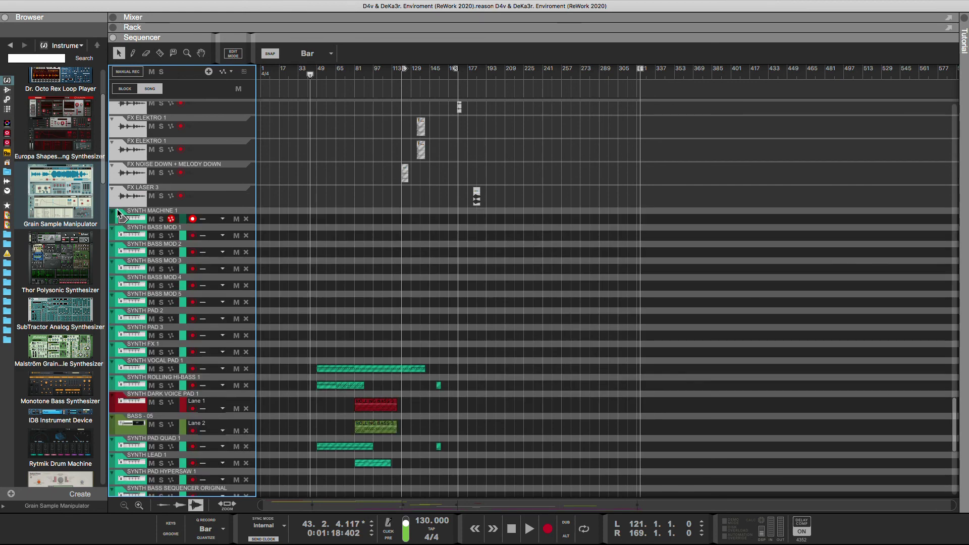
Step: Review the reordered track list through to its first tracks, and zoom the timeline to span the song up to its end marker
click(394, 291)
scroll(390, 299, down, 6)
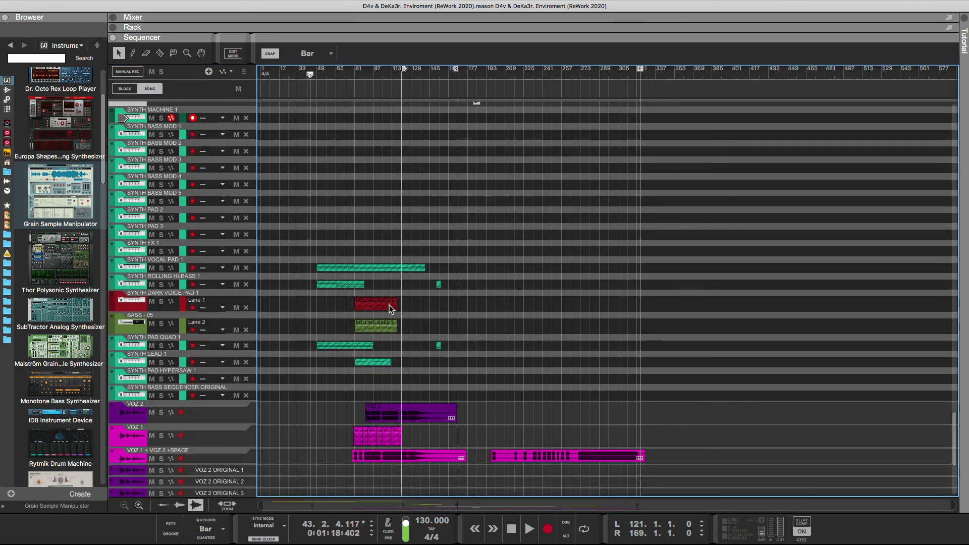
scroll(402, 431, down, 5)
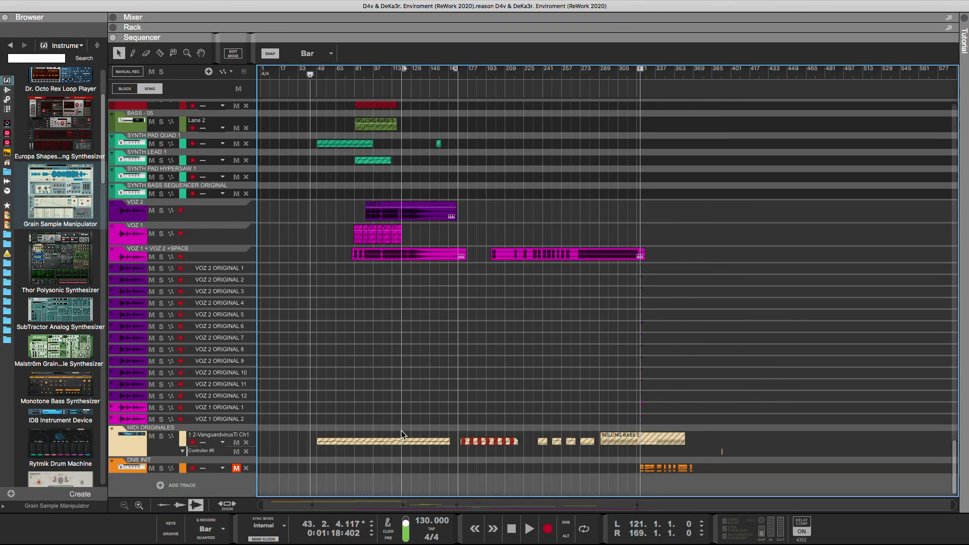
scroll(398, 422, up, 12)
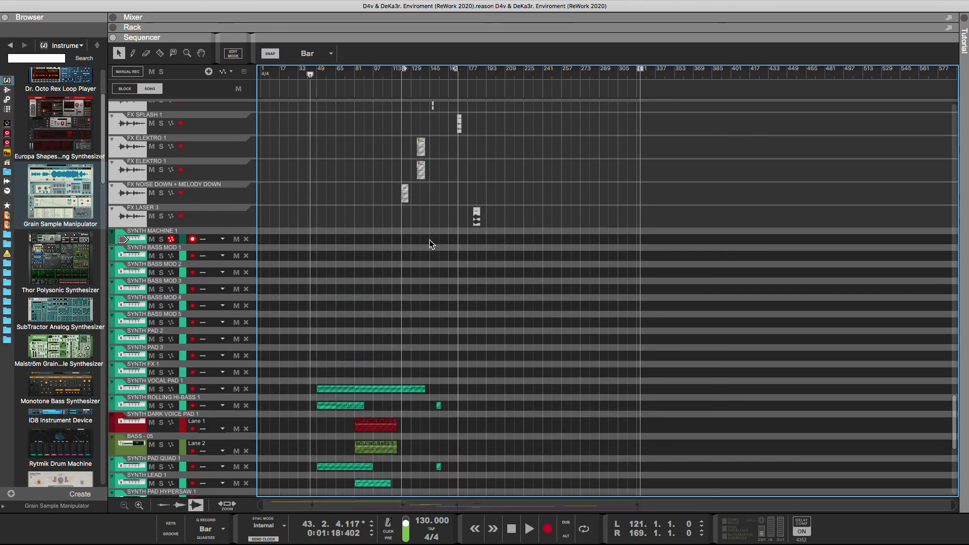
click(241, 218)
scroll(316, 262, up, 10)
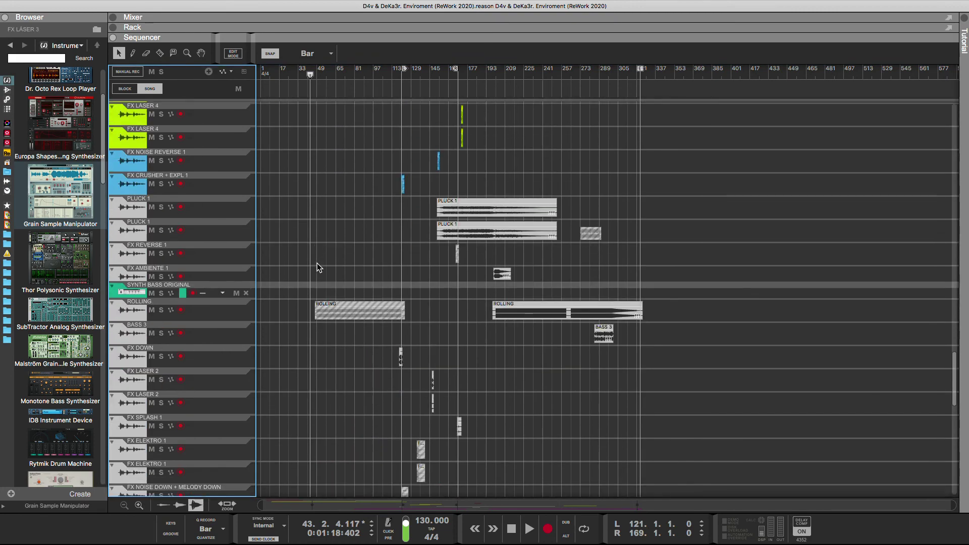
scroll(317, 262, up, 15)
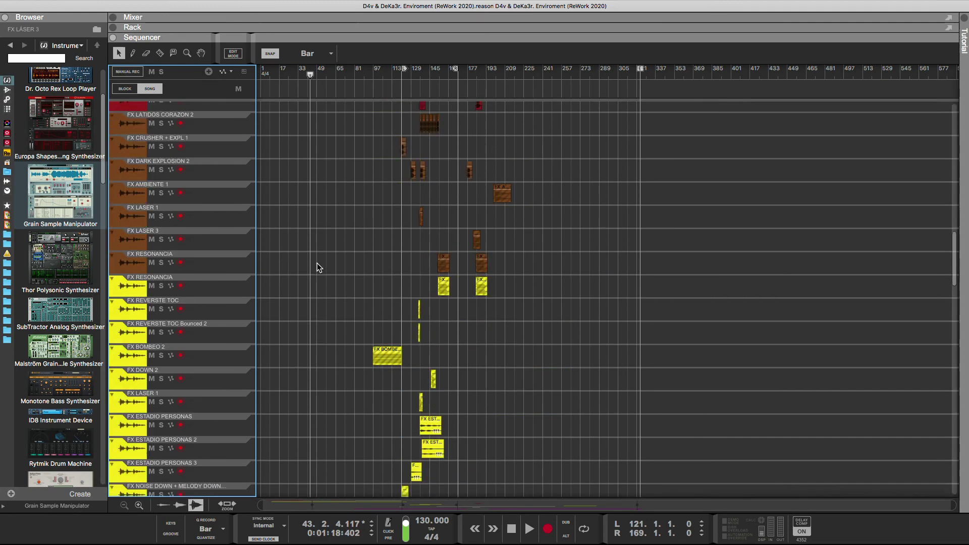
scroll(317, 263, up, 15)
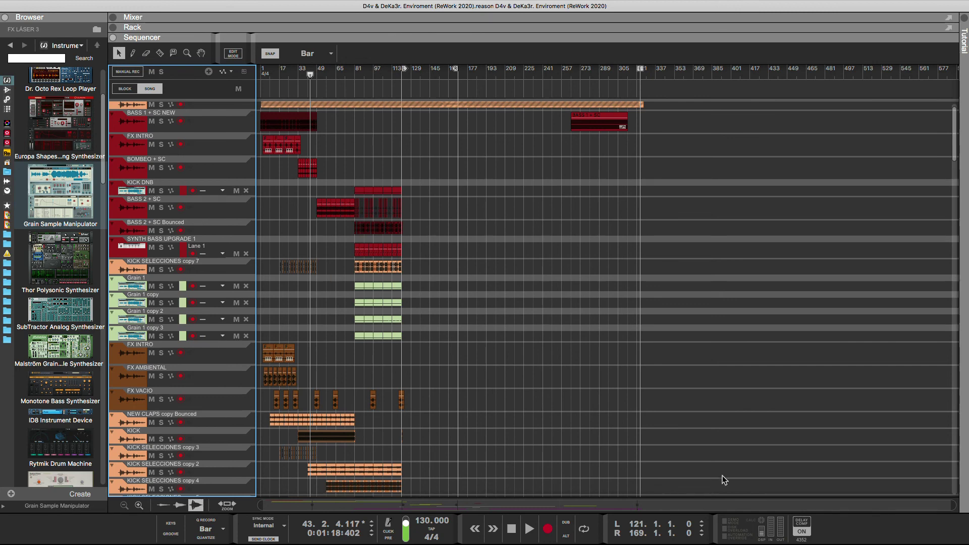
drag(864, 508, 952, 504)
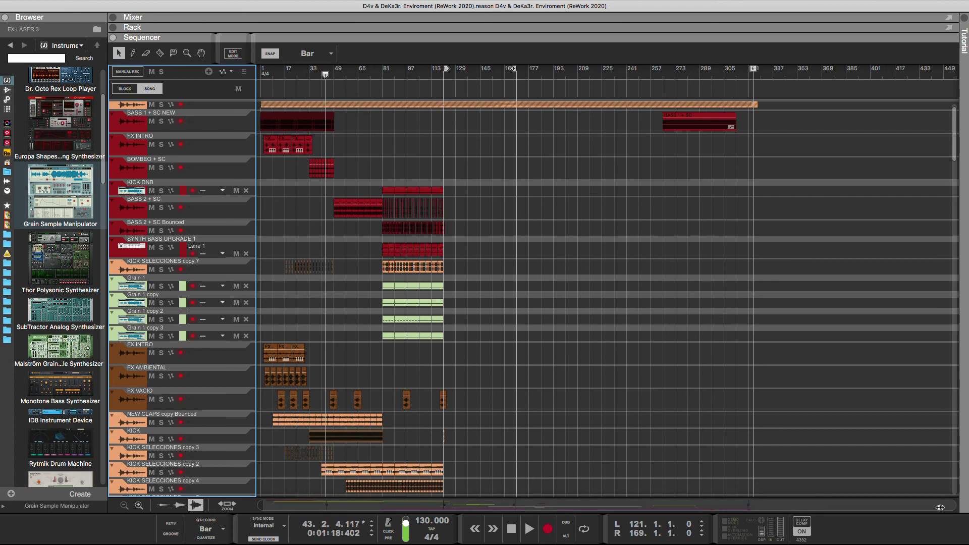
drag(891, 510, 780, 516)
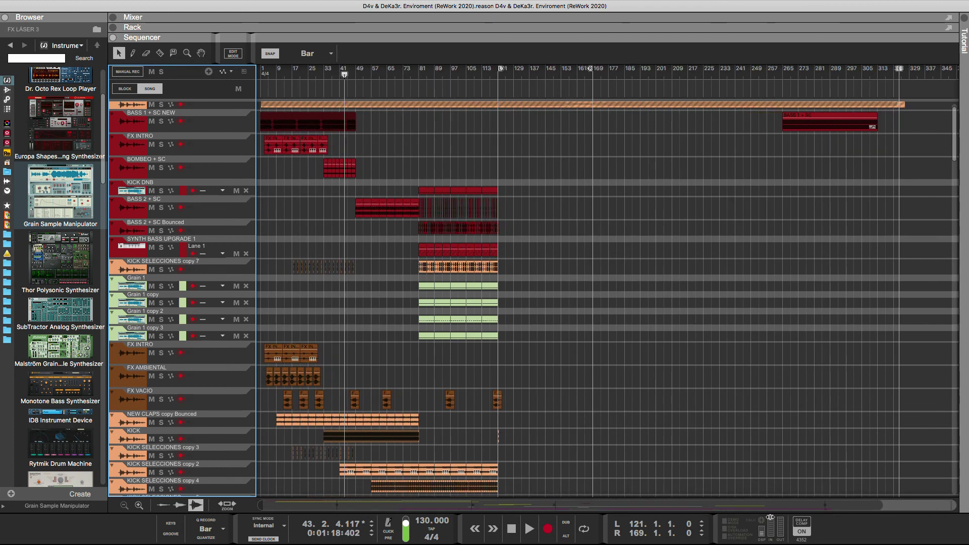
drag(881, 505, 812, 506)
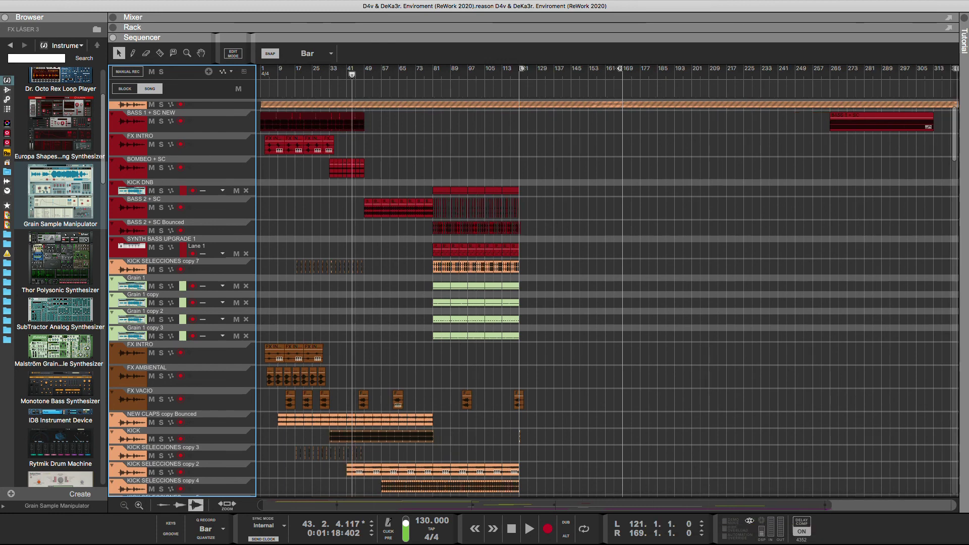